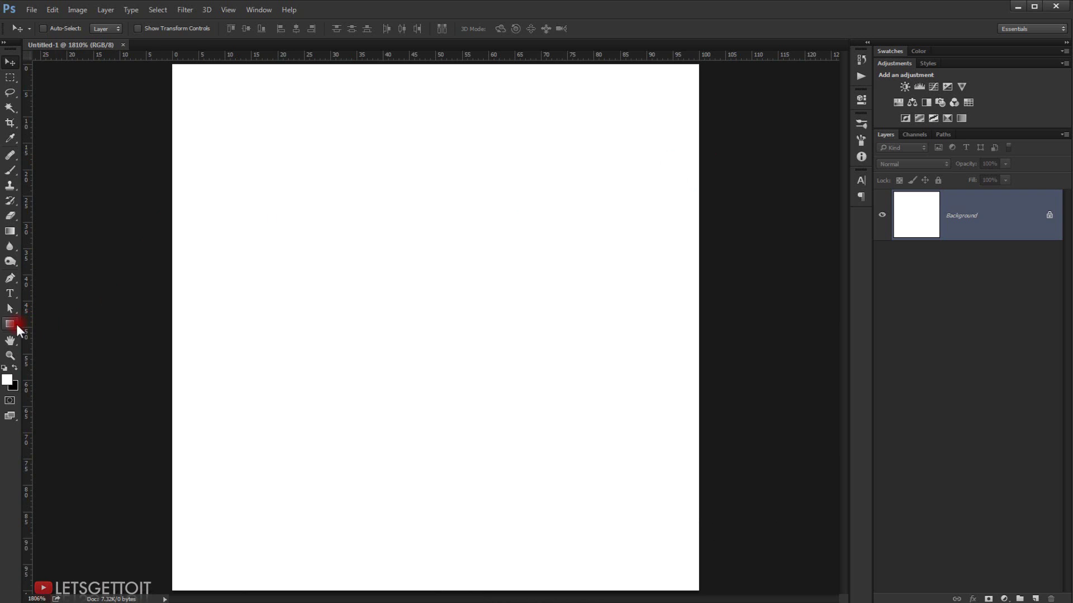
- Draw a 5 × 20 px rectangle in the canvas's upper-left area at X 9, Y 10 px and fill it with red #c02e2e
{"action": "left_click", "coordinate": [15, 324]}
{"action": "left_click", "coordinate": [57, 324]}
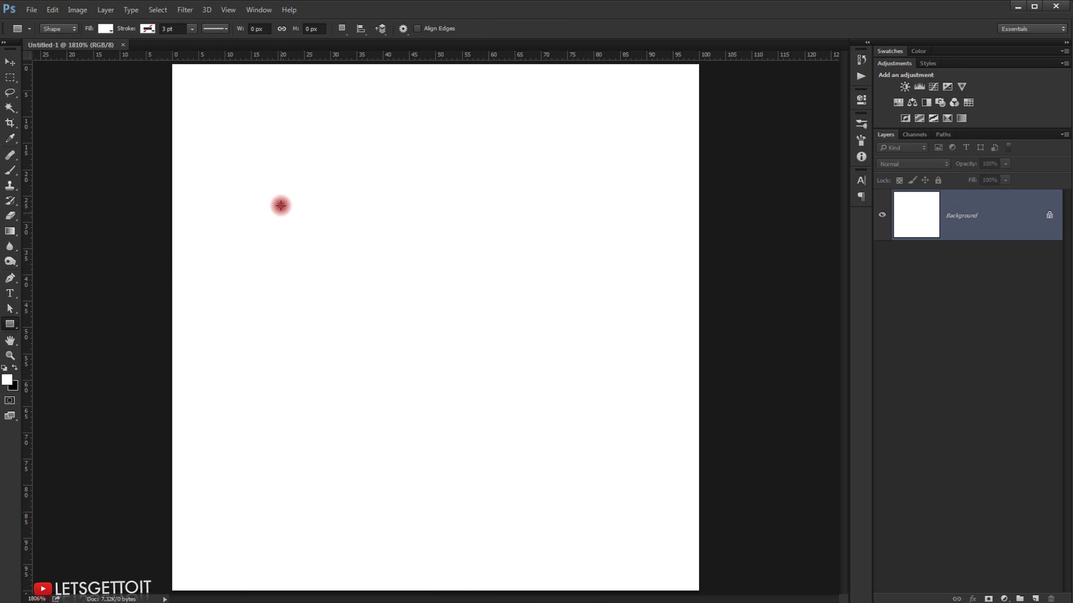
{"action": "left_click_drag", "start_coordinate": [268, 169], "coordinate": [319, 381]}
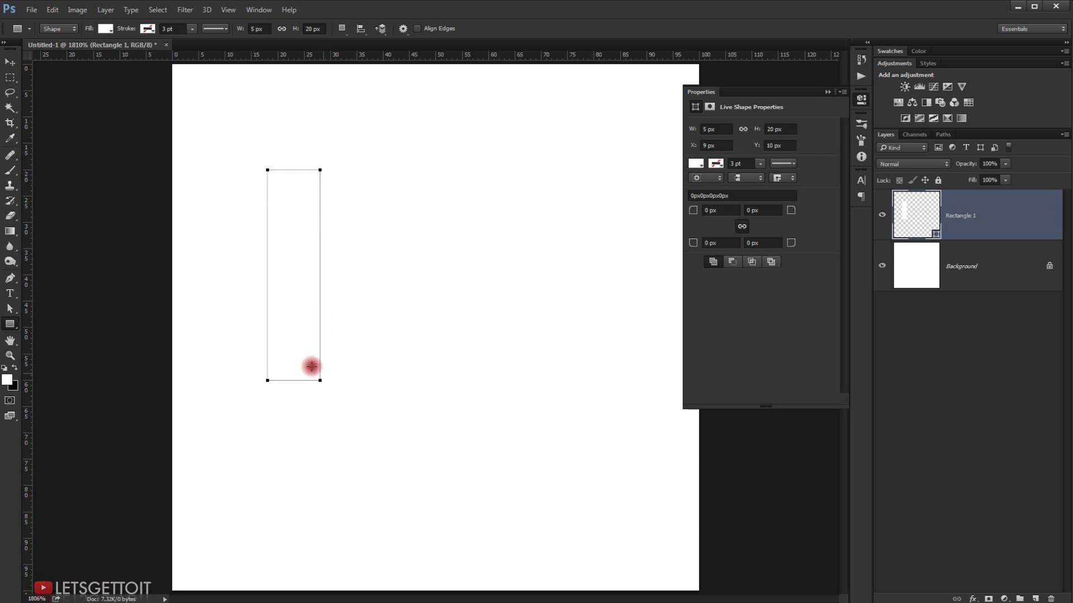
{"action": "left_click", "coordinate": [827, 92]}
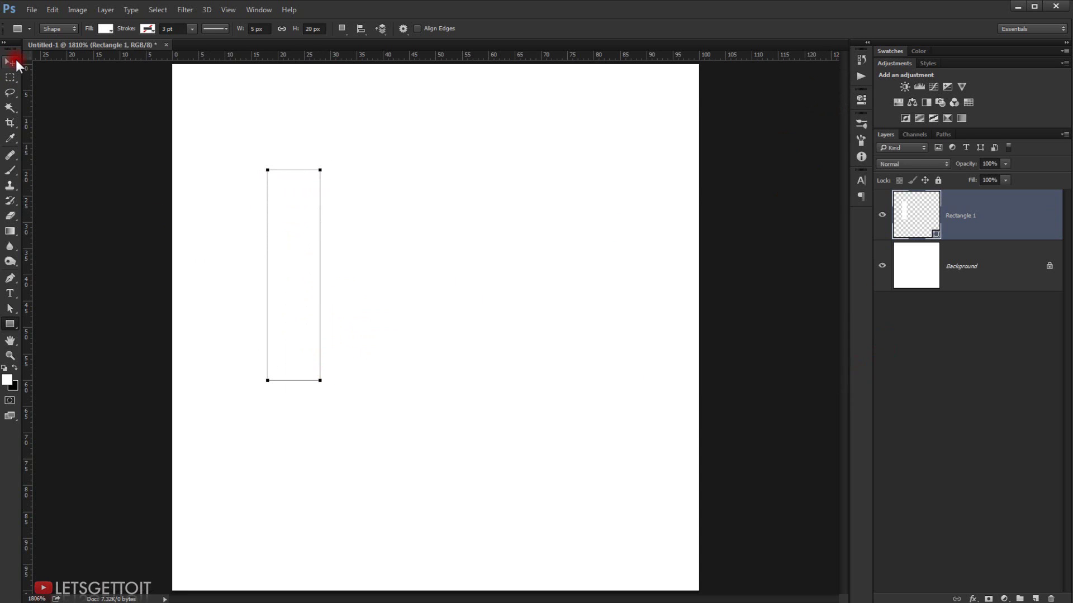
{"action": "double_click", "coordinate": [914, 211]}
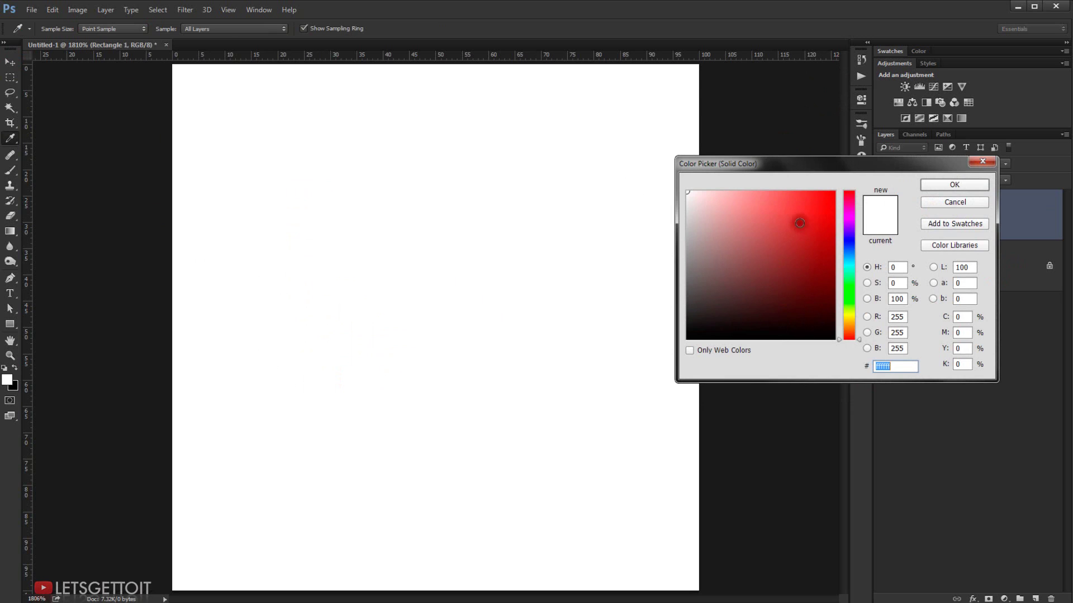
{"action": "left_click", "coordinate": [800, 226]}
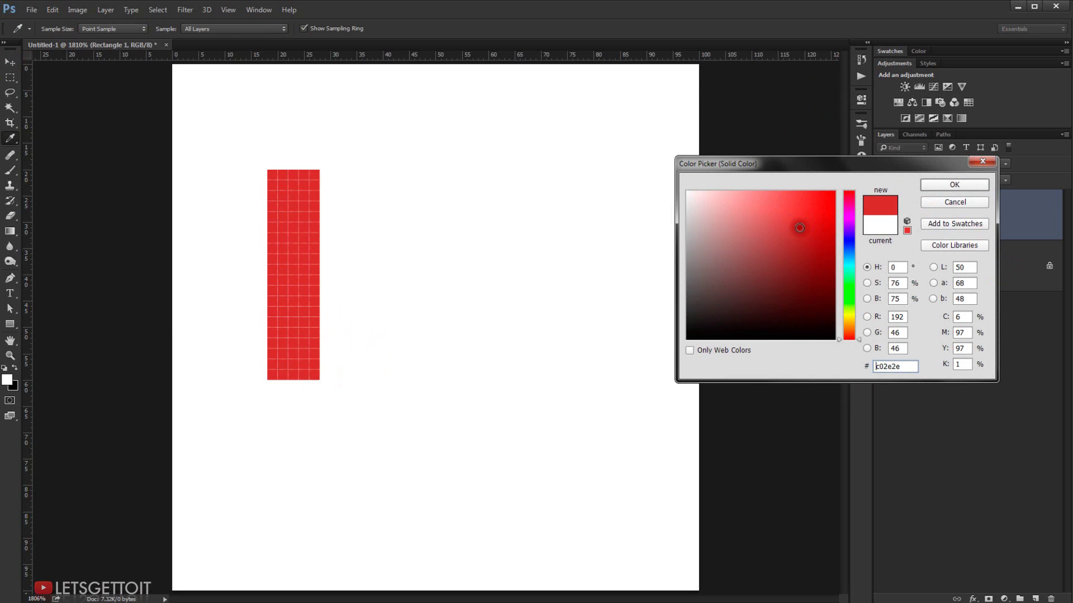
{"action": "left_click", "coordinate": [954, 186]}
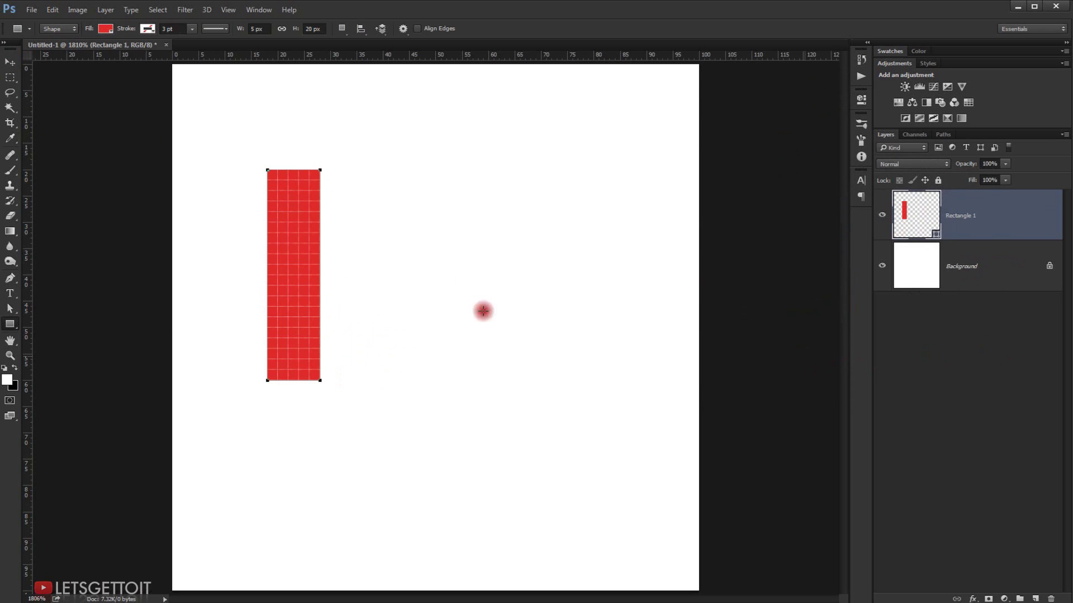
- Duplicate the red bar flush against its right edge and recolor the copy green #2ec065
{"action": "left_click", "coordinate": [10, 61]}
{"action": "key", "text": "alt"}
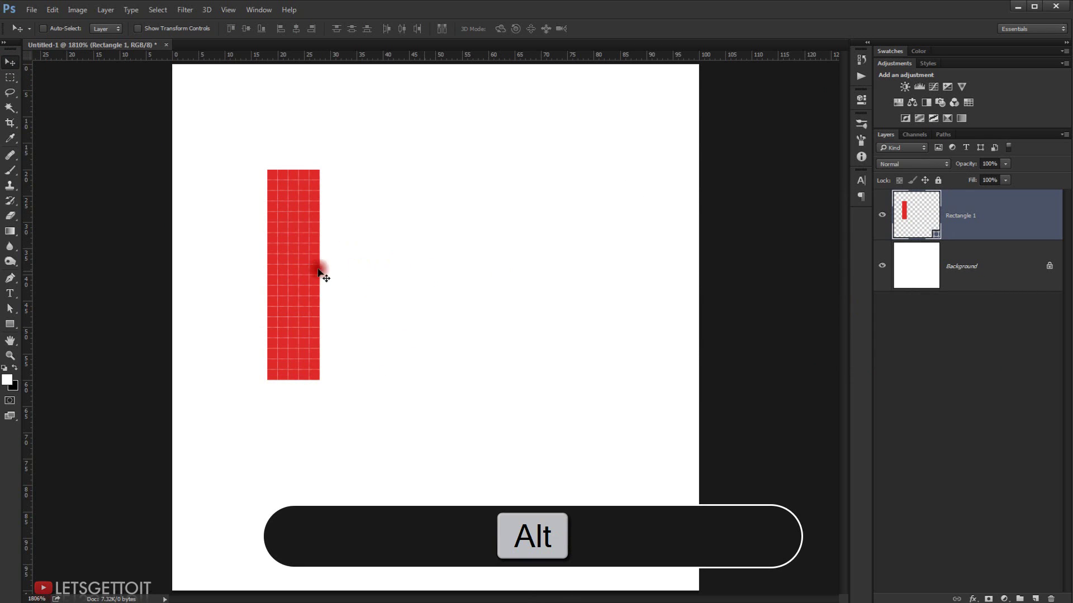
{"action": "left_click", "coordinate": [291, 239]}
{"action": "left_click_drag", "start_coordinate": [291, 242], "coordinate": [343, 244]}
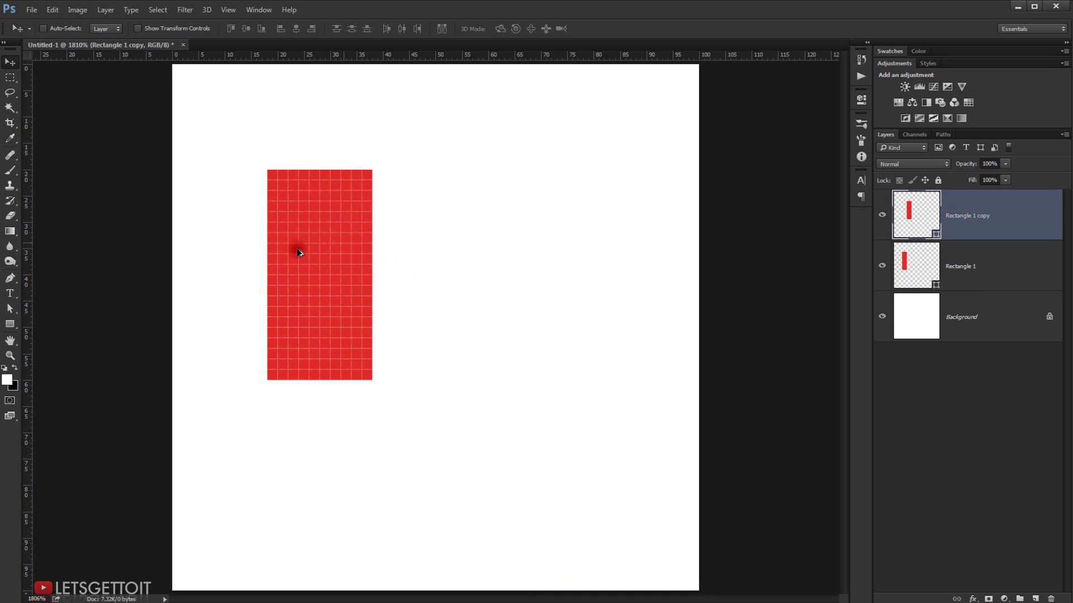
{"action": "double_click", "coordinate": [922, 225]}
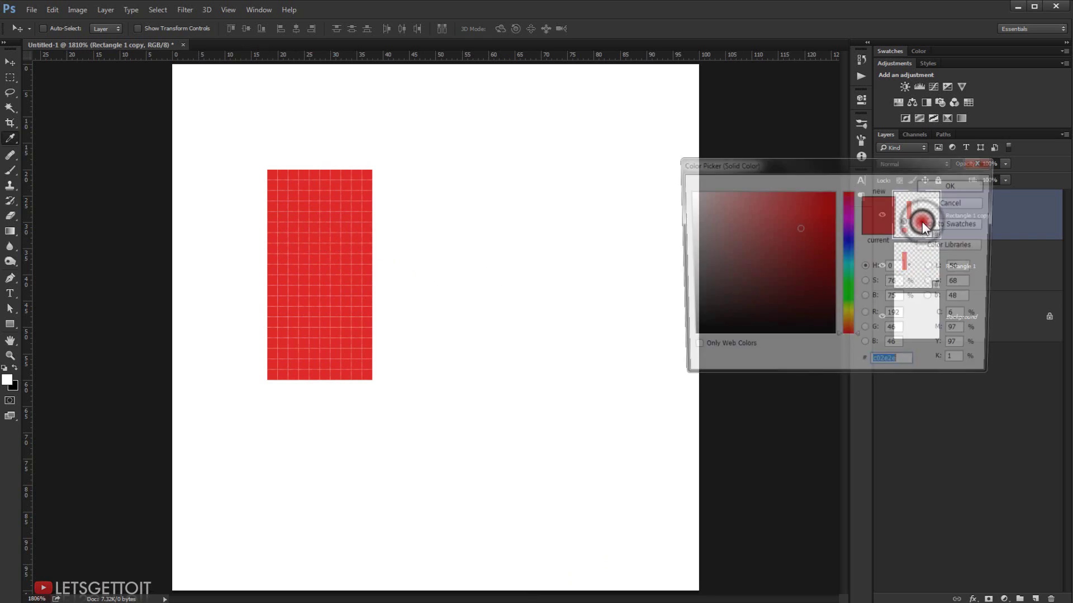
{"action": "left_click_drag", "start_coordinate": [845, 263], "coordinate": [846, 280]}
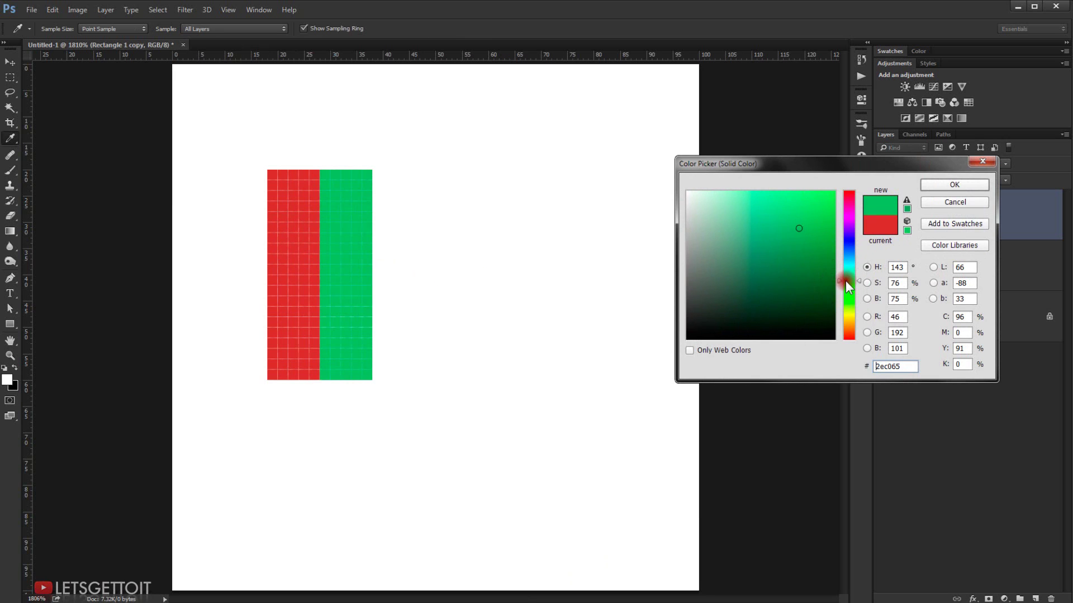
{"action": "left_click", "coordinate": [943, 189]}
{"action": "key", "text": "v"}
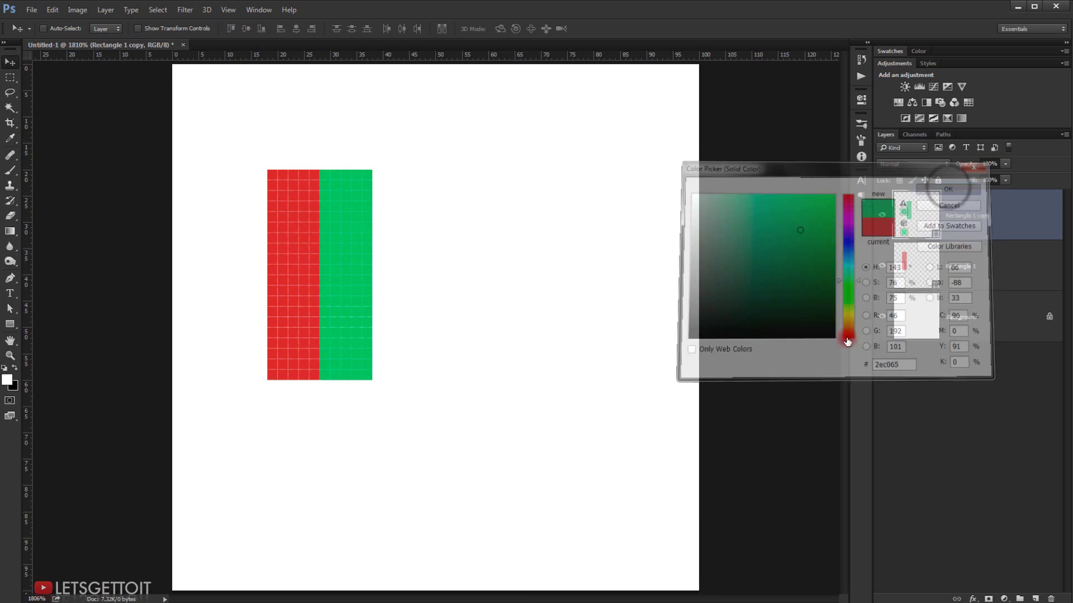
- Duplicate the green bar flush against its right edge, recolor the copy blue #2e65c0, and deselect all layers
{"action": "left_click", "coordinate": [453, 299]}
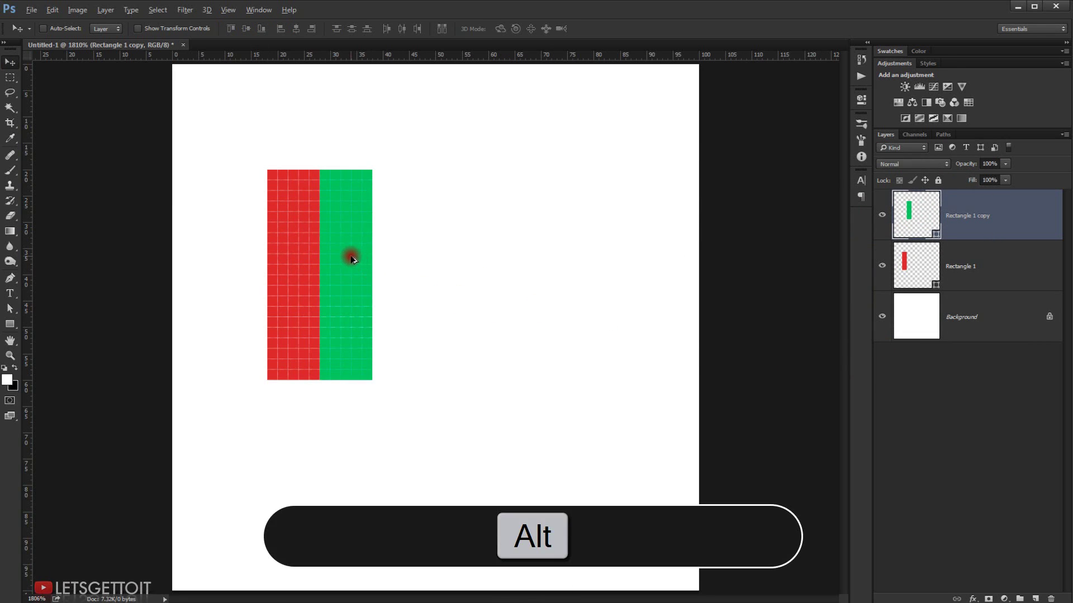
{"action": "left_click_drag", "start_coordinate": [352, 252], "coordinate": [405, 251]}
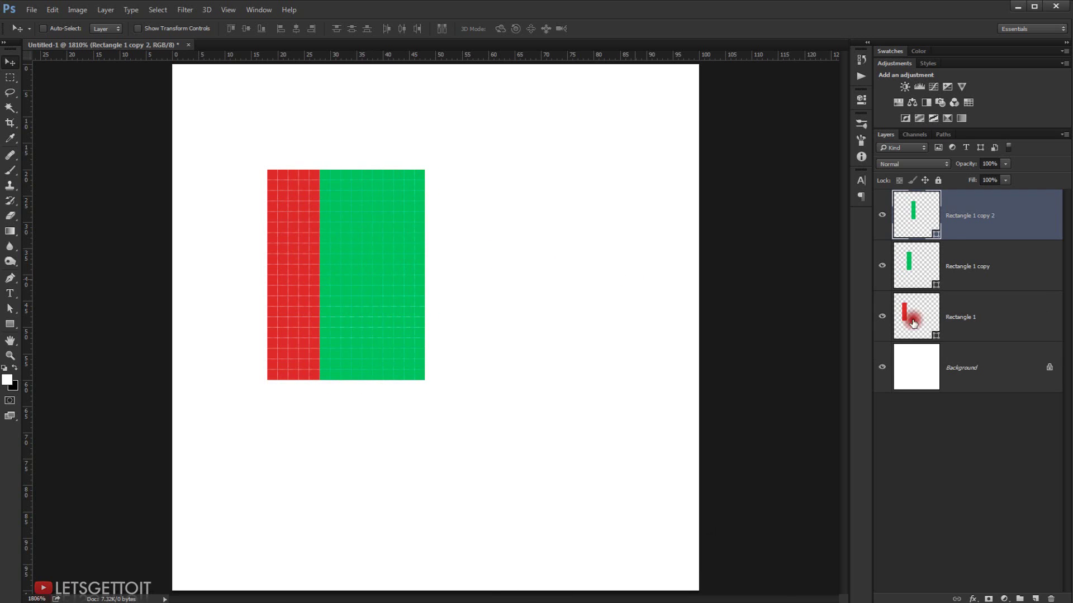
{"action": "double_click", "coordinate": [912, 213]}
{"action": "left_click_drag", "start_coordinate": [847, 267], "coordinate": [848, 249]}
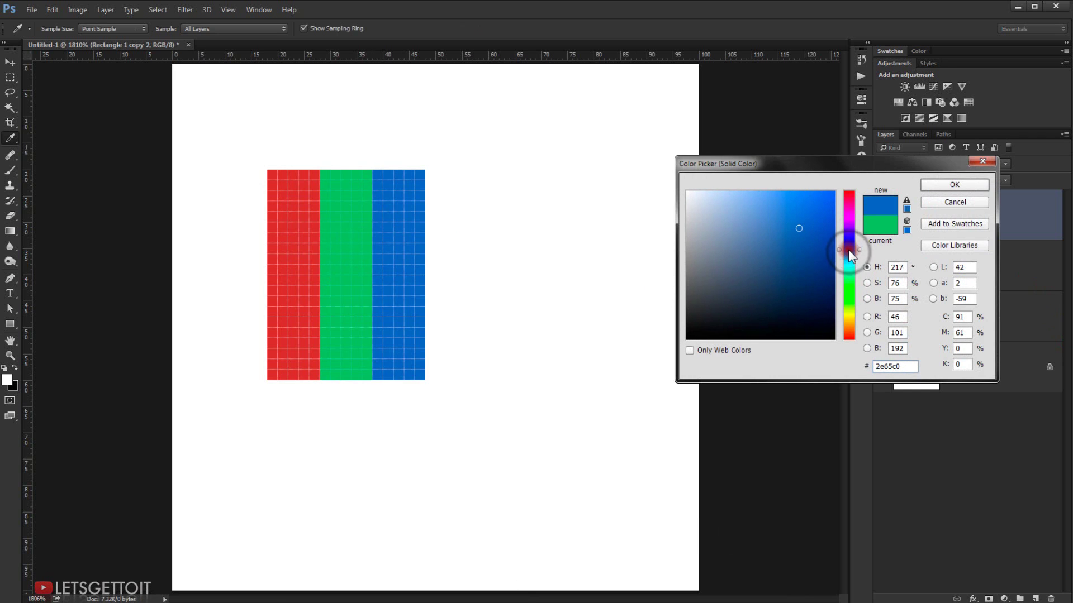
{"action": "left_click", "coordinate": [954, 185]}
{"action": "key", "text": "v"}
{"action": "left_click", "coordinate": [952, 470]}
{"action": "left_click", "coordinate": [290, 333]}
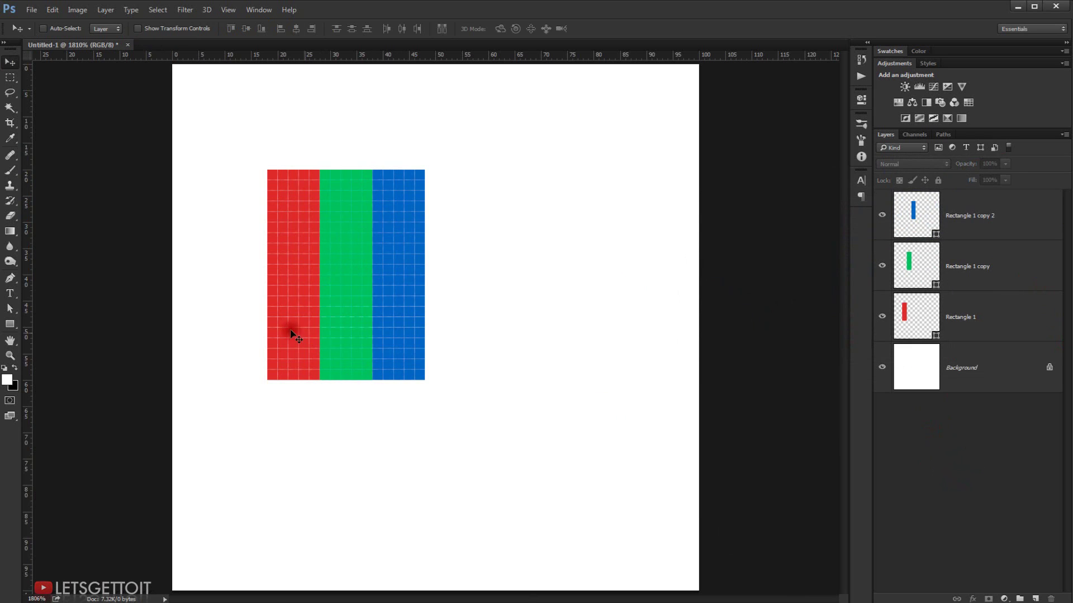
- Draw a white 3 × 16 px rounded rectangle with a 20 px radius setting, centred inside the red bar
{"action": "scroll", "coordinate": [291, 333], "scroll_direction": "up", "scroll_amount": 2}
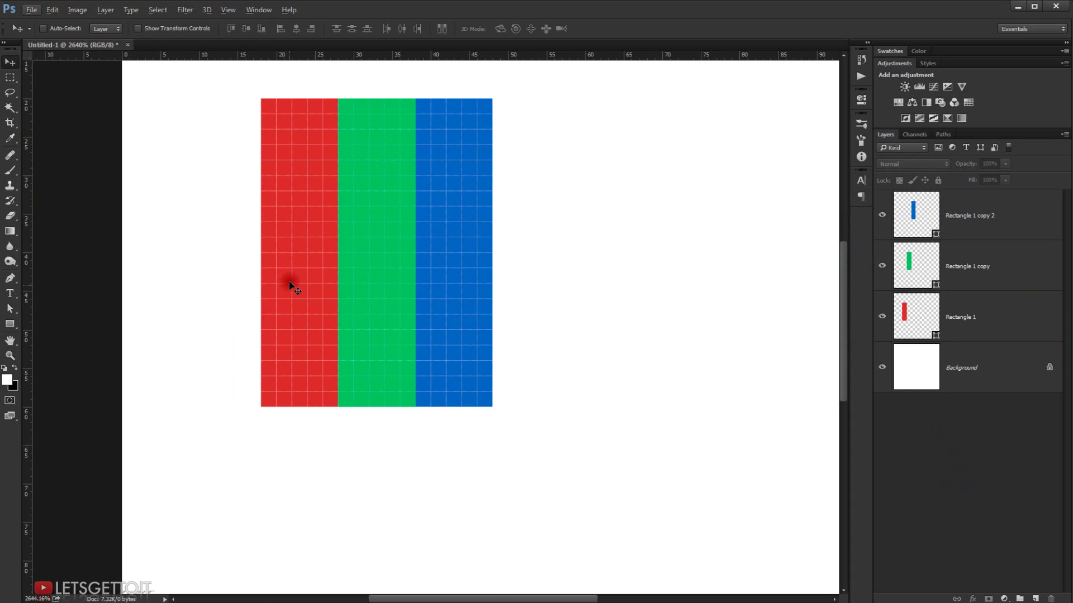
{"action": "left_click", "coordinate": [15, 326]}
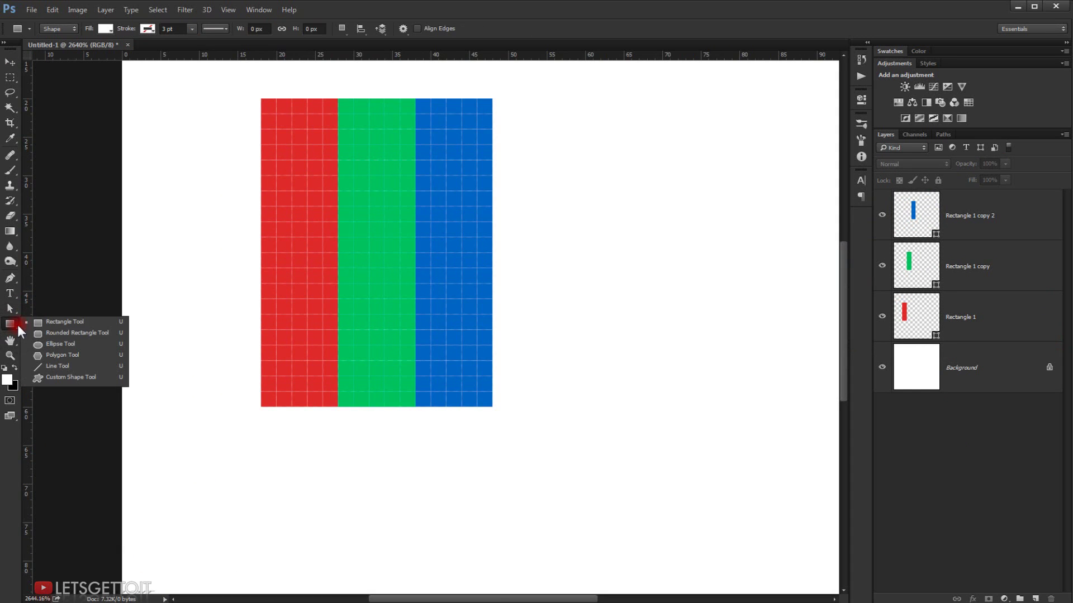
{"action": "left_click", "coordinate": [86, 333]}
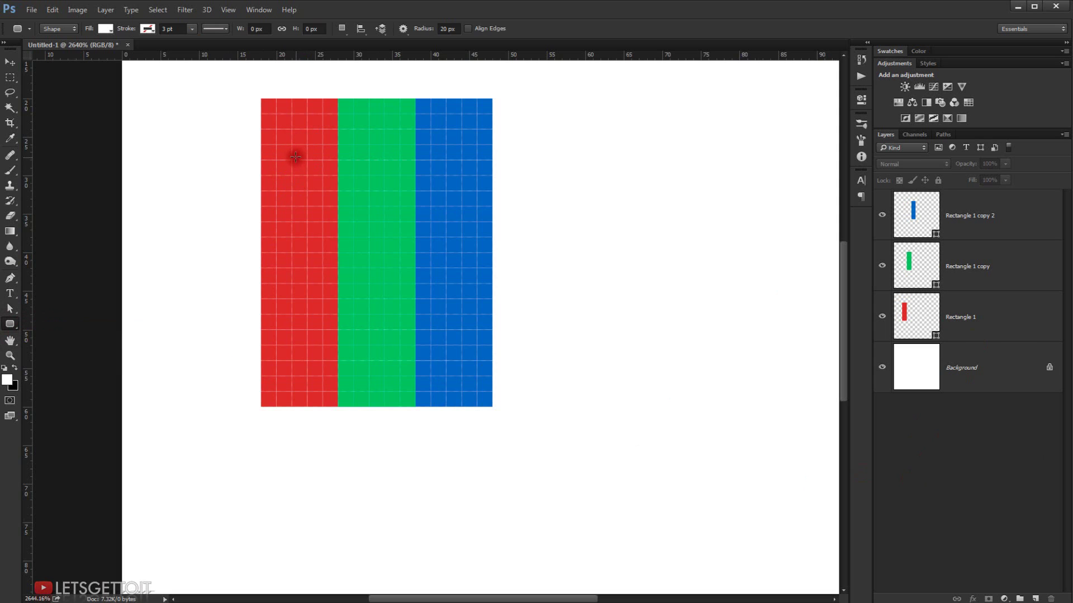
{"action": "left_click_drag", "start_coordinate": [277, 129], "coordinate": [309, 360]}
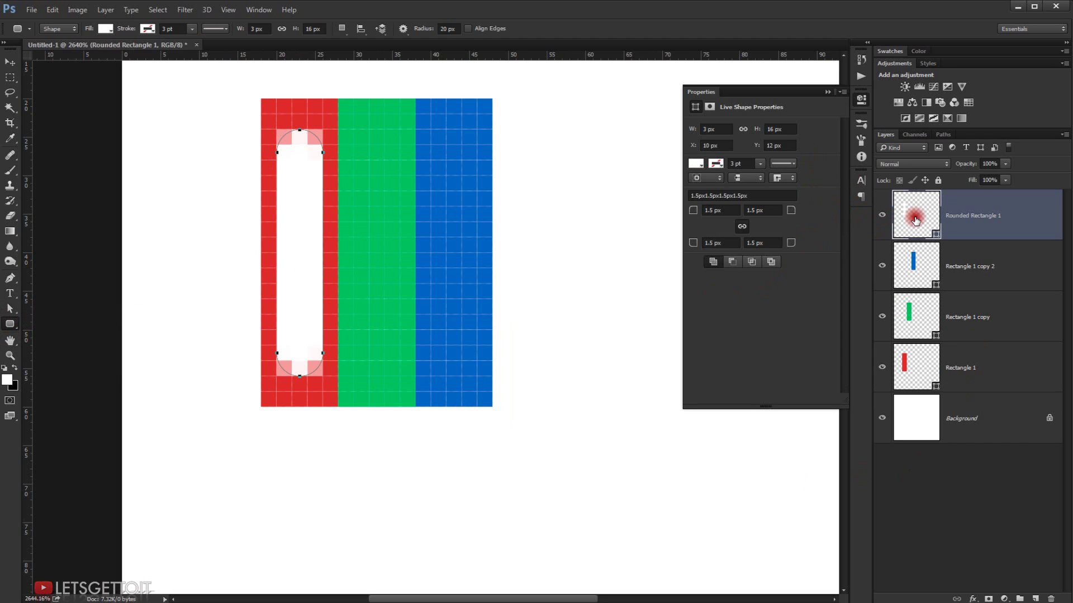
{"action": "left_click", "coordinate": [833, 92]}
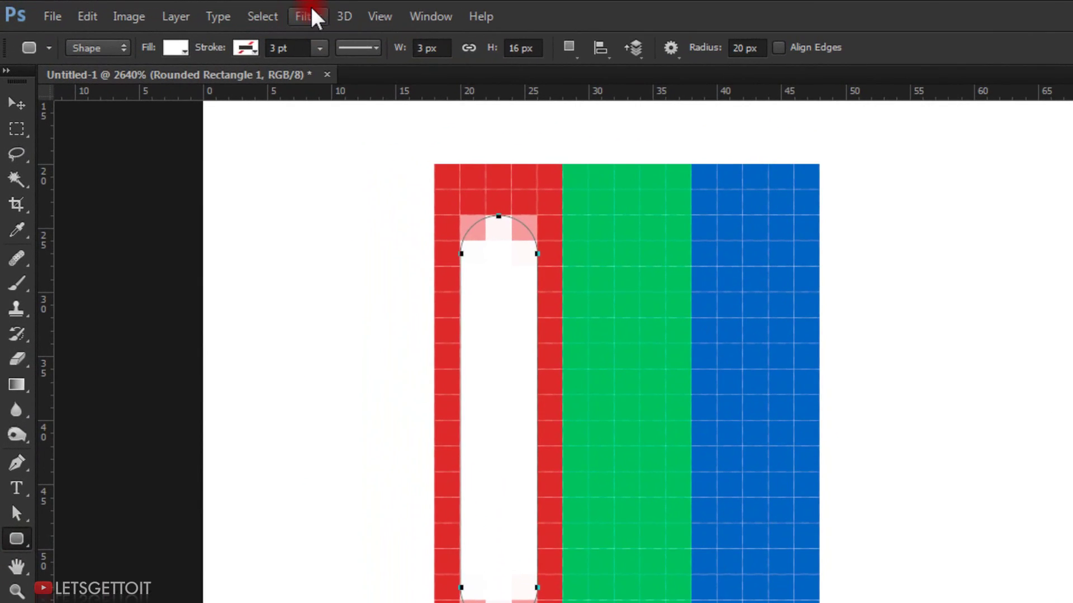
- Rasterize the white rounded rectangle and apply a Gaussian Blur with a 0.7 pixel radius
{"action": "left_click", "coordinate": [310, 8]}
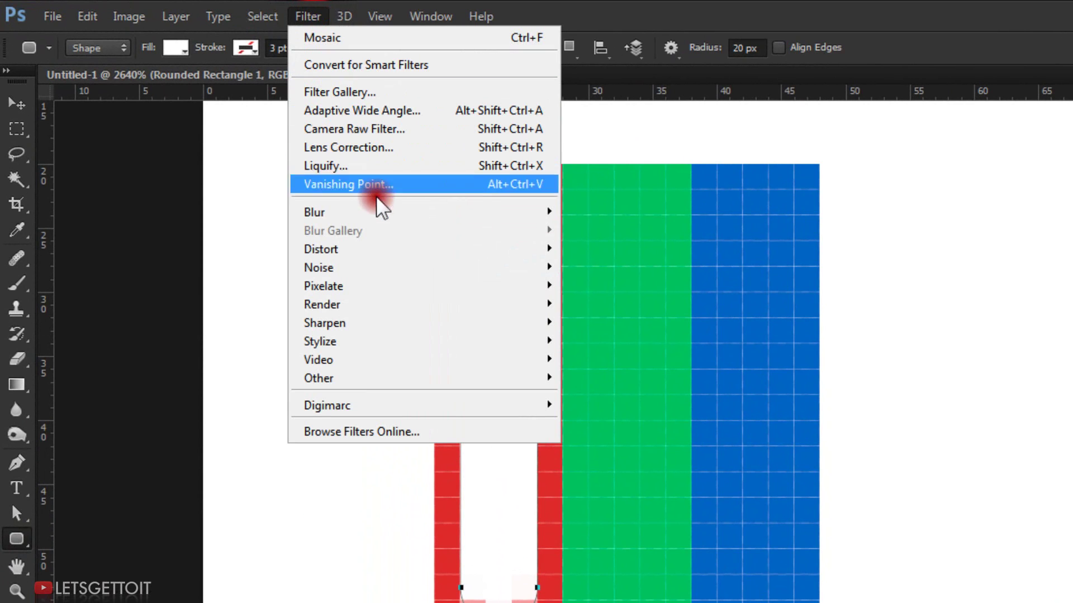
{"action": "mouse_move", "coordinate": [377, 211]}
{"action": "left_click", "coordinate": [636, 282]}
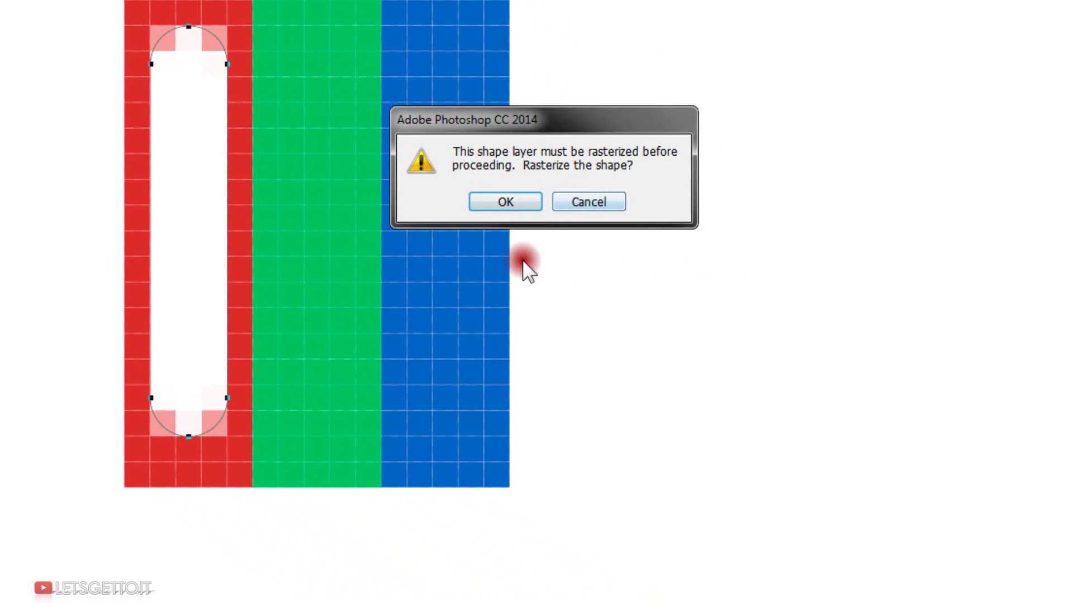
{"action": "left_click", "coordinate": [495, 201]}
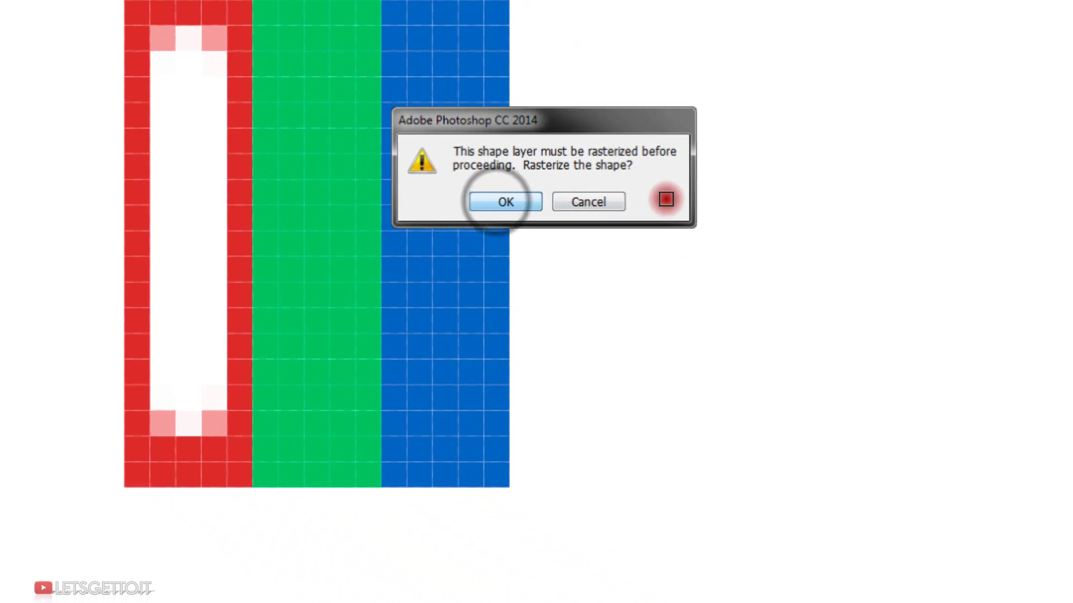
{"action": "left_click_drag", "start_coordinate": [731, 326], "coordinate": [721, 326]}
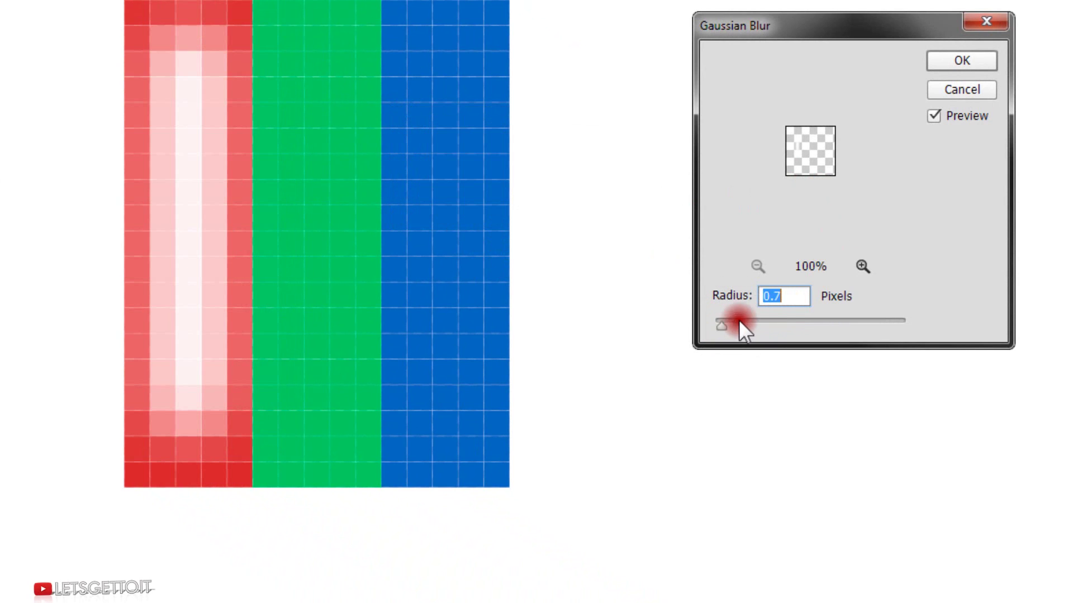
{"action": "left_click", "coordinate": [960, 66]}
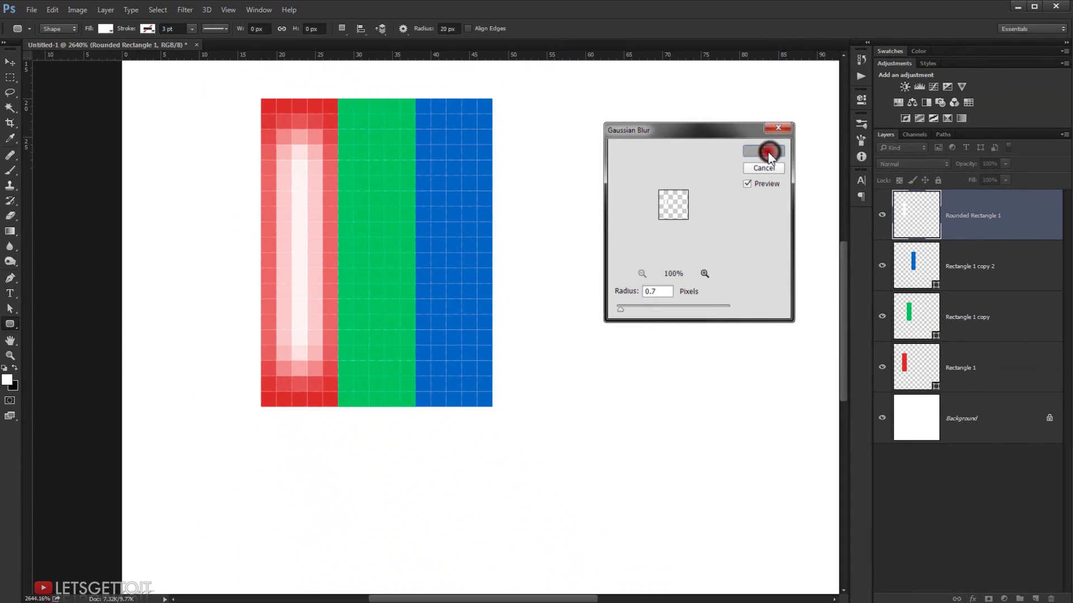
- Set the blurred rounded rectangle layer's opacity to 60% and deselect the layer
{"action": "left_click", "coordinate": [958, 209]}
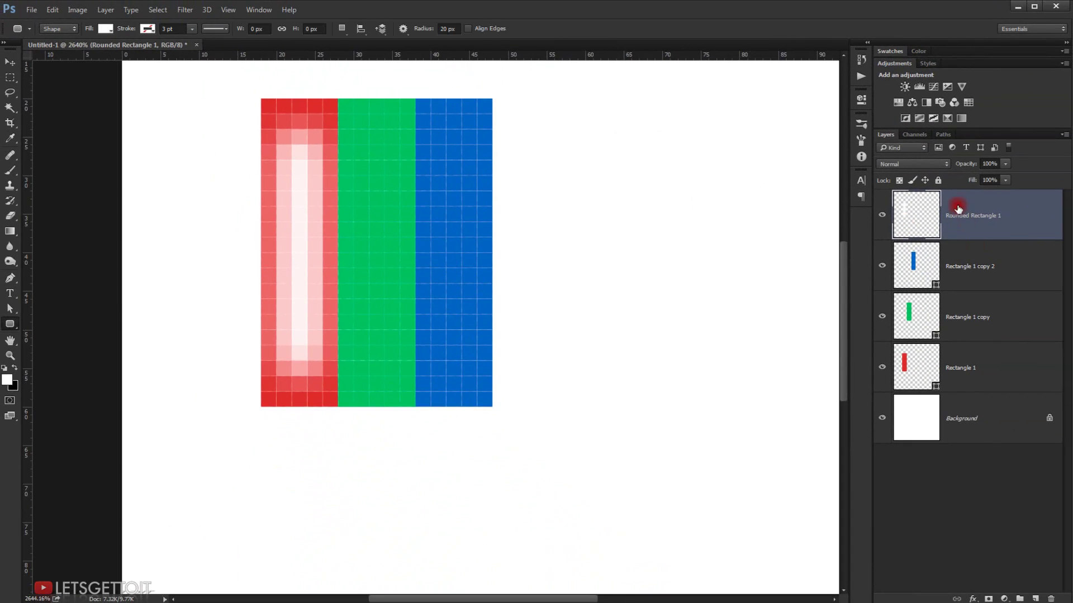
{"action": "left_click", "coordinate": [988, 163]}
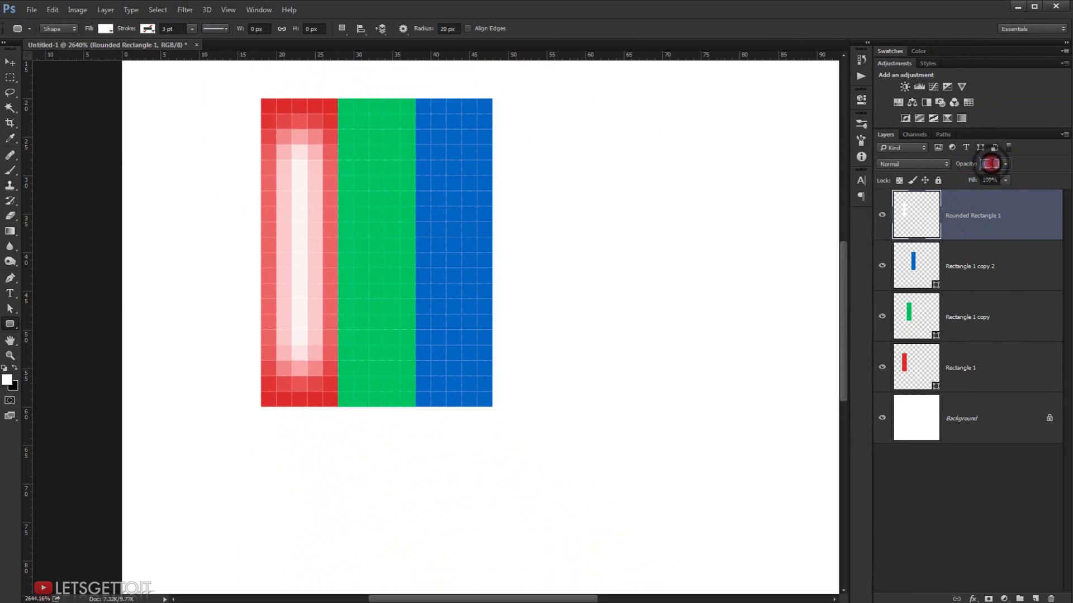
{"action": "type", "text": "60"}
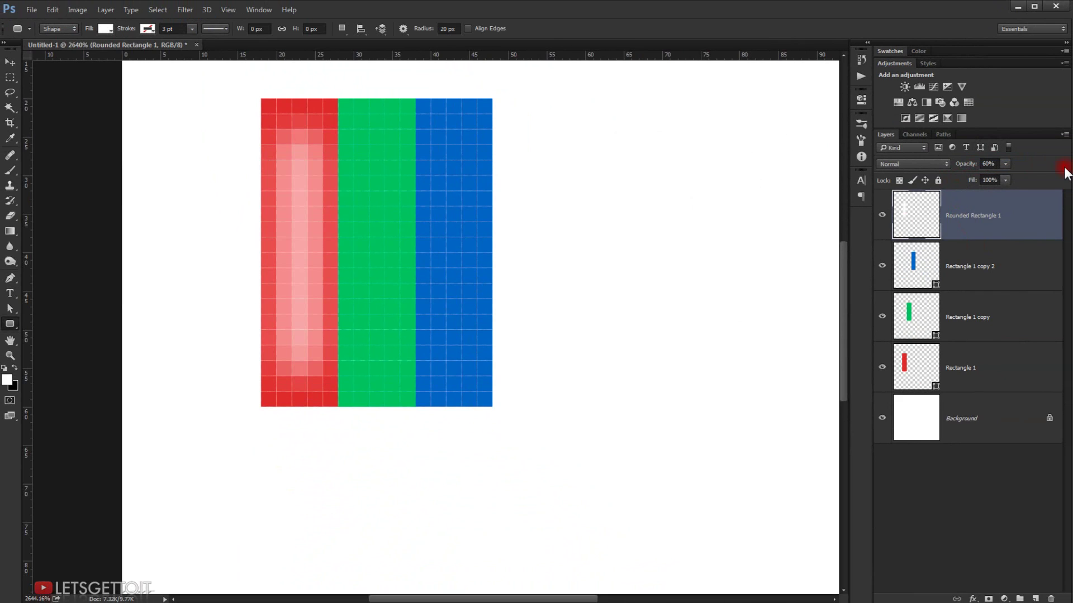
{"action": "left_click", "coordinate": [1033, 503]}
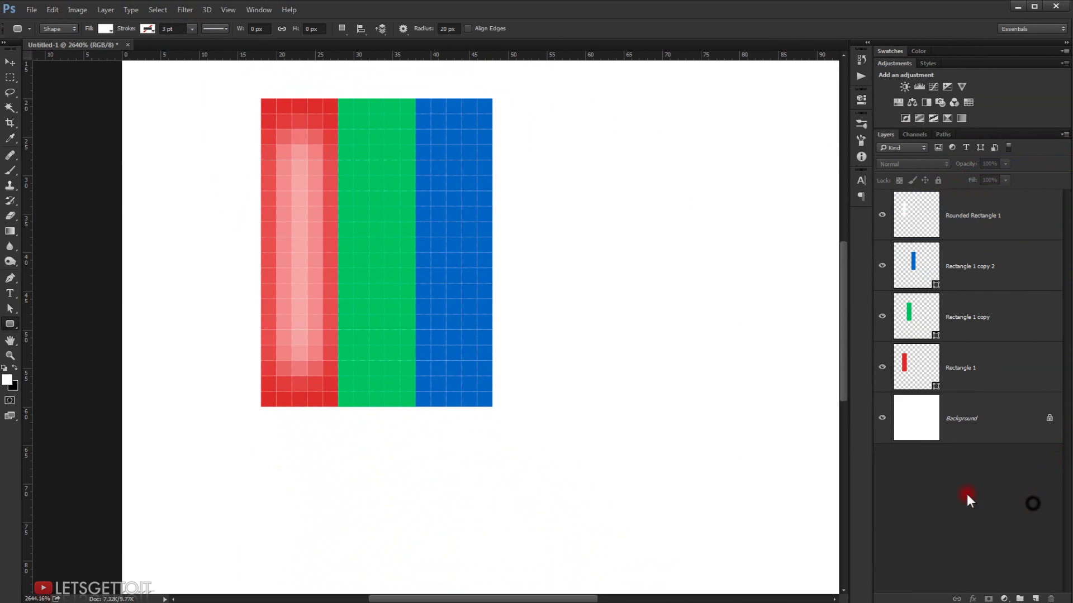
- Duplicate the blurred highlight from the red bar onto the centres of the green and blue bars
{"action": "left_click", "coordinate": [10, 62]}
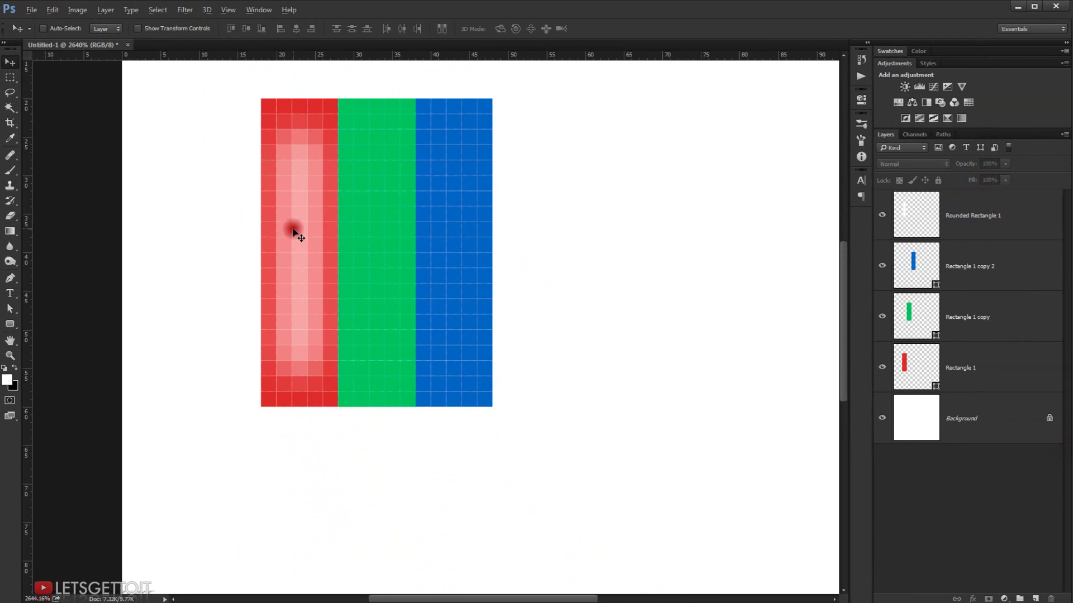
{"action": "left_click", "coordinate": [924, 201]}
{"action": "left_click_drag", "start_coordinate": [300, 225], "coordinate": [442, 231]}
{"action": "scroll", "coordinate": [277, 312], "scroll_direction": "down", "scroll_amount": 4}
{"action": "scroll", "coordinate": [278, 280], "scroll_direction": "up", "scroll_amount": 3}
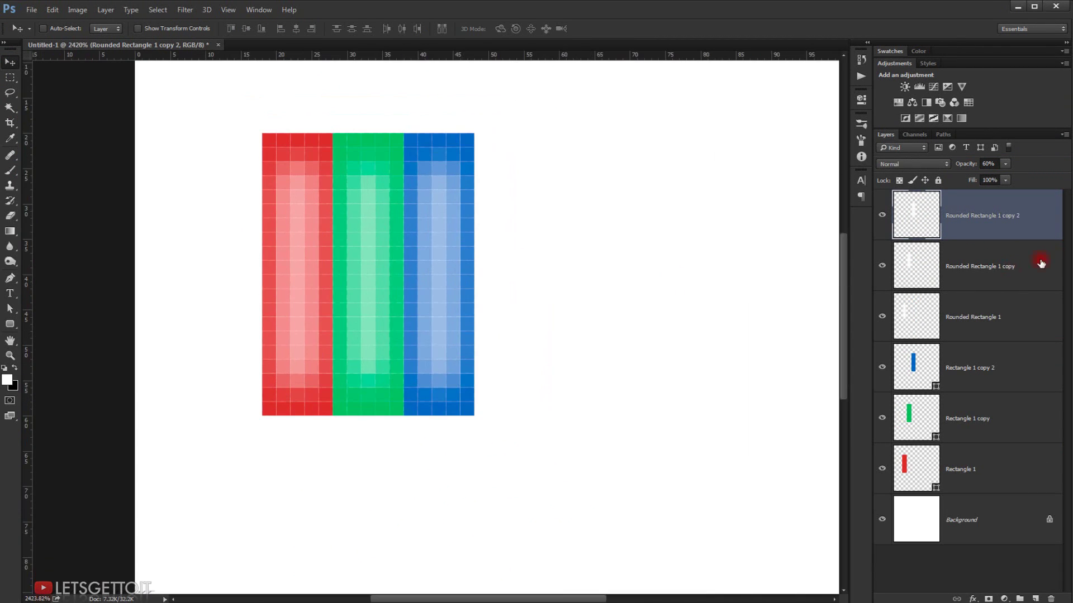
- Convert all three coloured bar layers and their highlight layers, excluding the Background, into one smart object
{"action": "left_click", "coordinate": [1004, 458], "text": "shift"}
{"action": "right_click", "coordinate": [978, 217]}
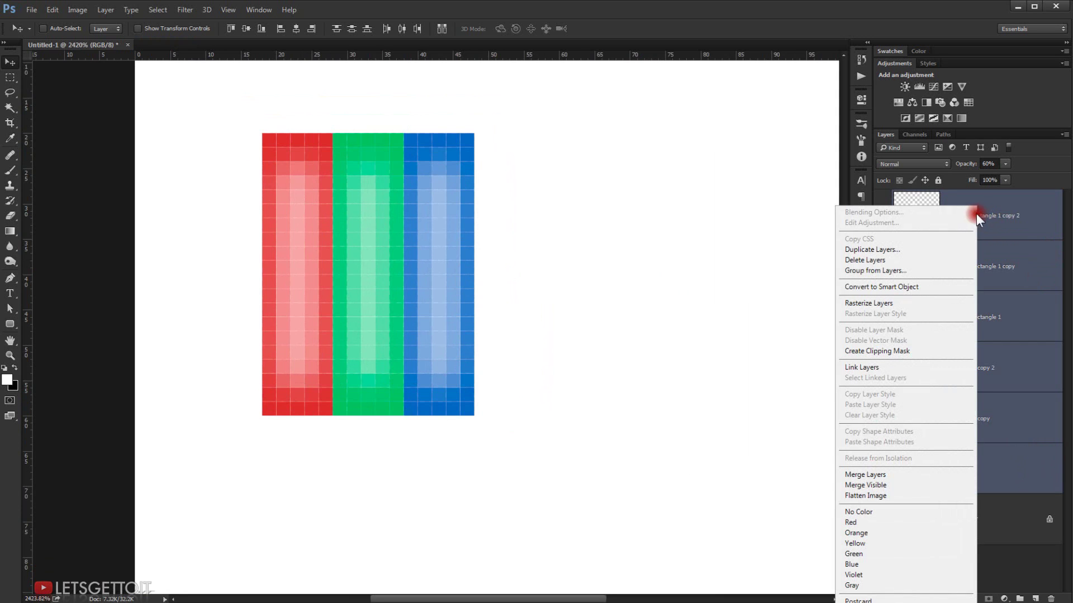
{"action": "left_click", "coordinate": [919, 284]}
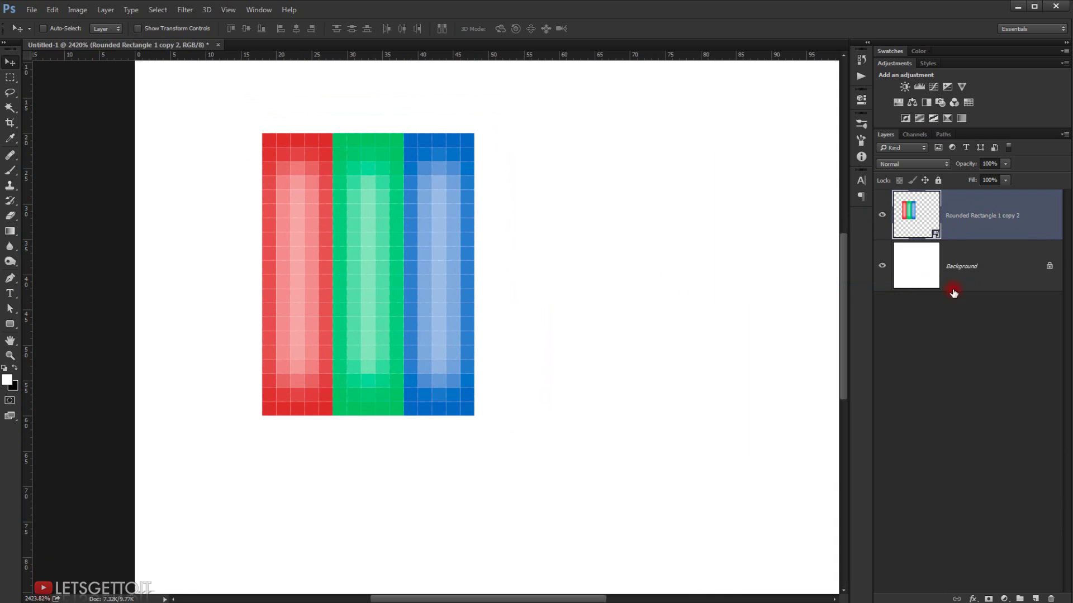
- Open the smart object's contents and crop away the transparent side margins plus one pixel row above and below the coloured bars
{"action": "double_click", "coordinate": [917, 214]}
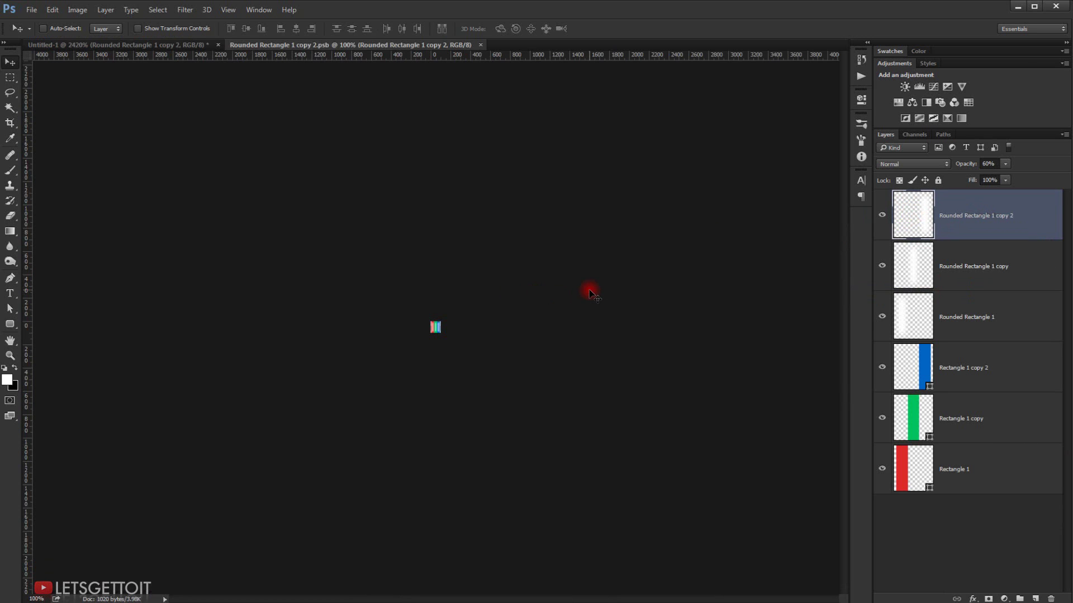
{"action": "key", "text": "ctrl+0"}
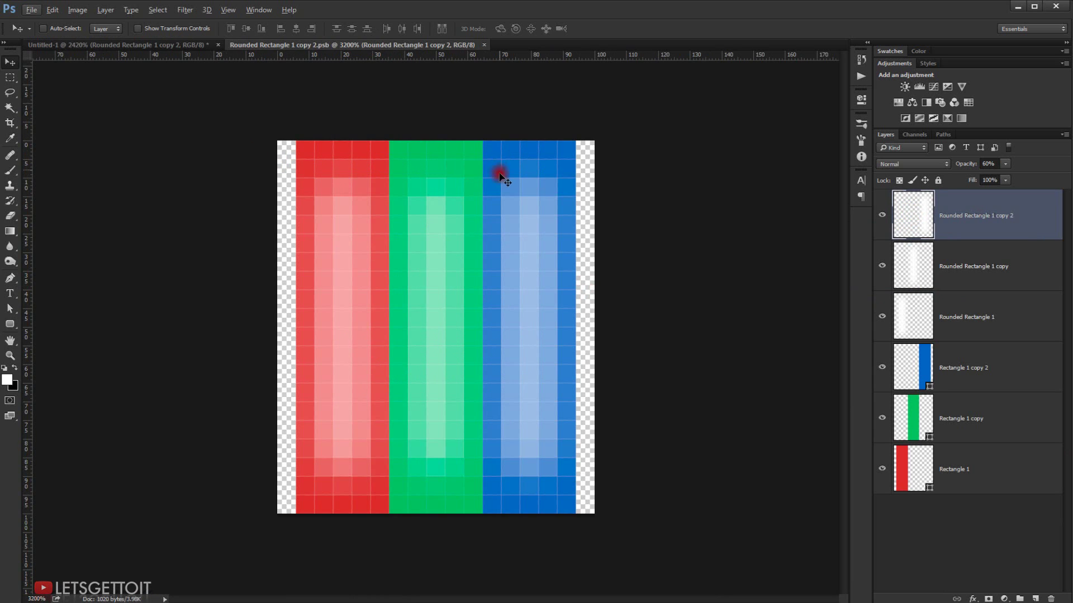
{"action": "left_click", "coordinate": [11, 124]}
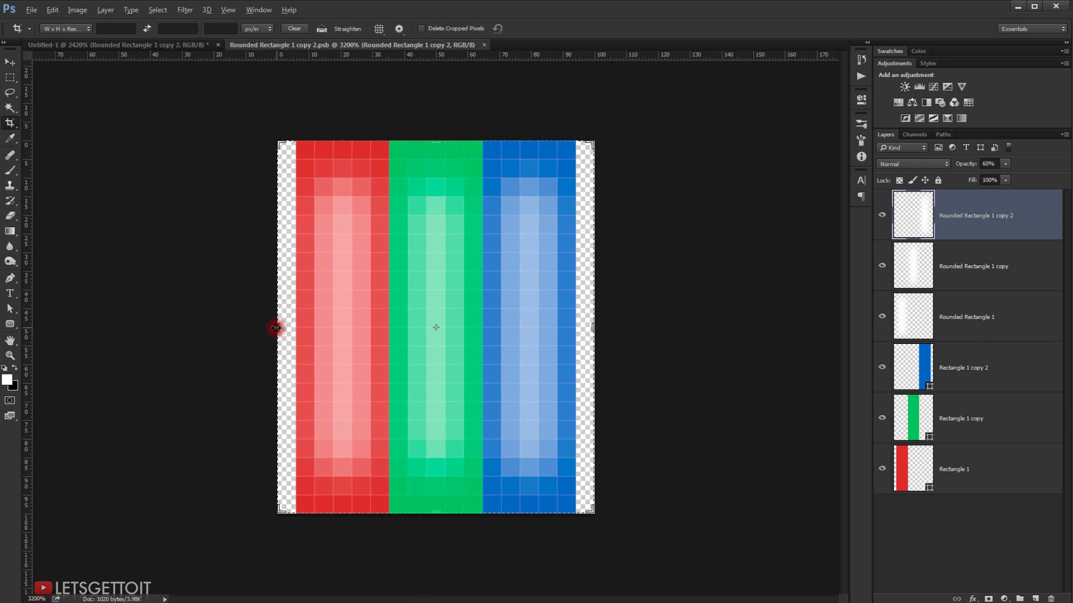
{"action": "left_click_drag", "start_coordinate": [275, 328], "coordinate": [316, 334]}
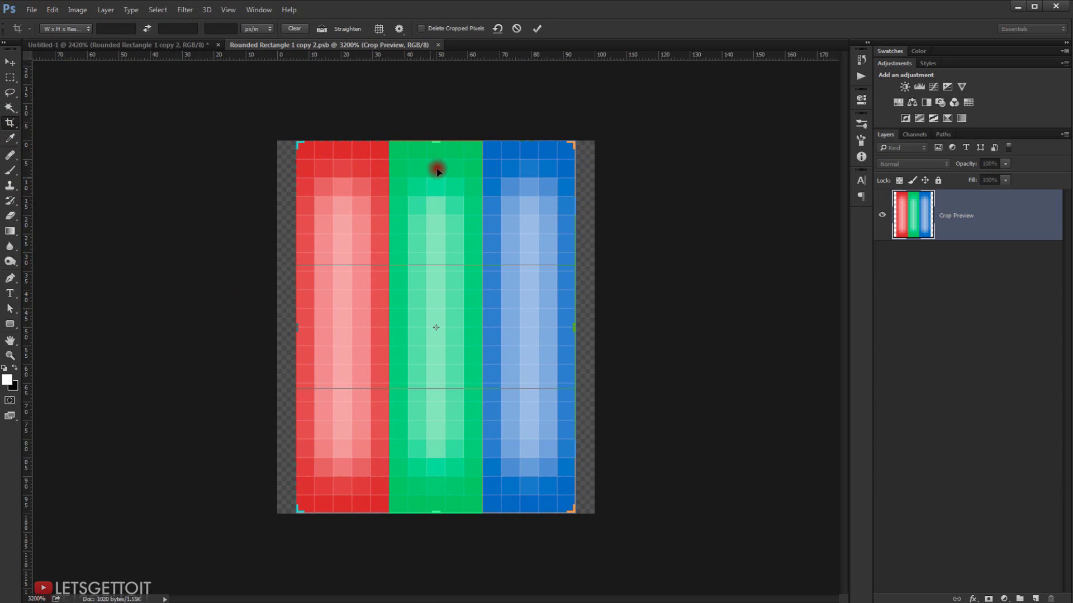
{"action": "left_click_drag", "start_coordinate": [436, 142], "coordinate": [437, 159]}
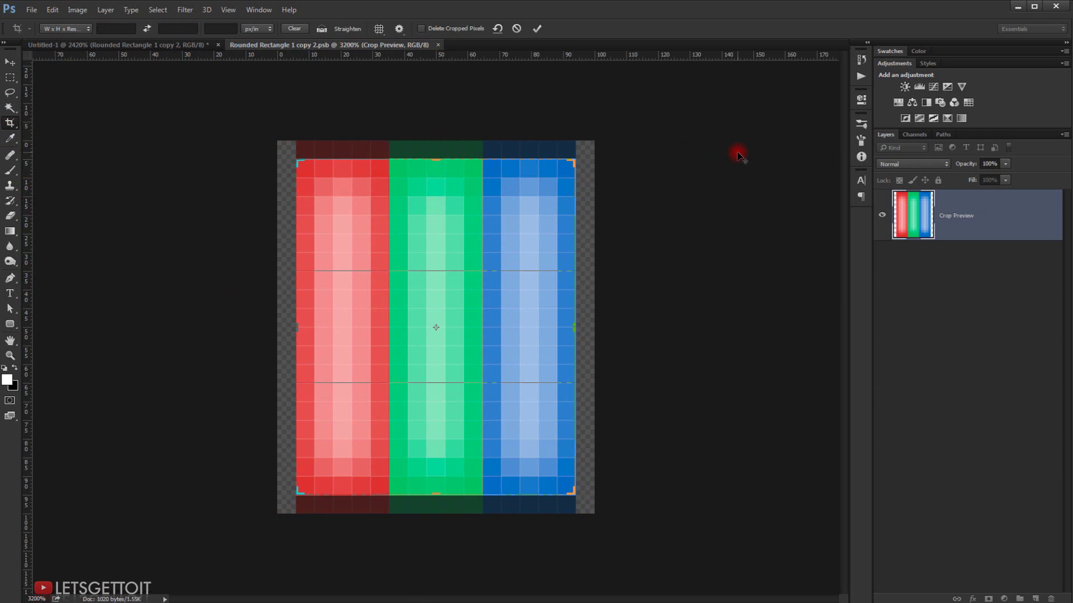
{"action": "key", "text": "Return"}
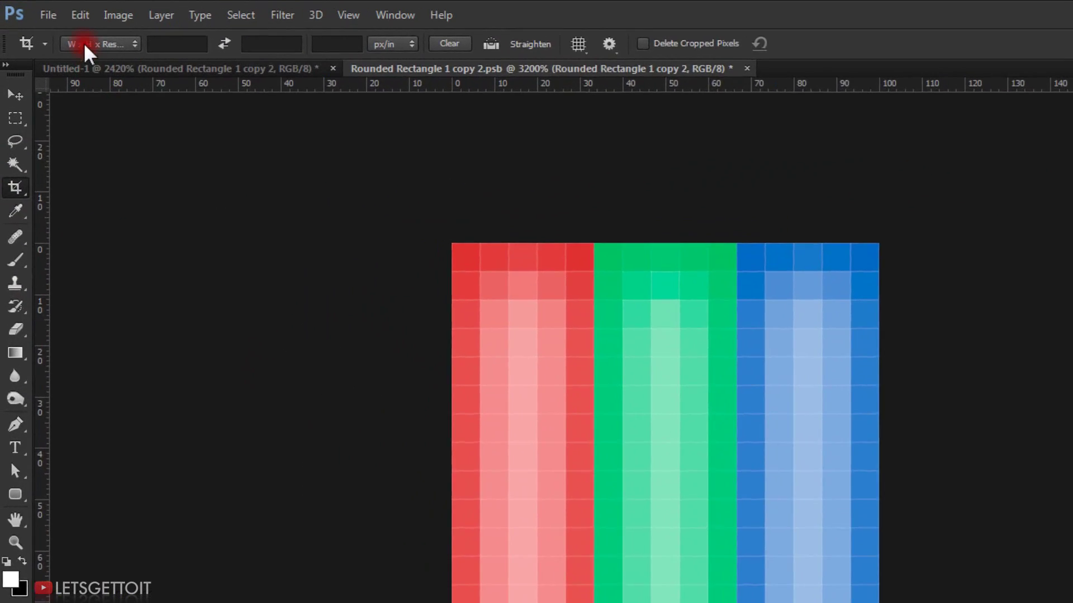
- Define the cropped RGB tile as a pattern named Led Light Pat
{"action": "left_click", "coordinate": [52, 10]}
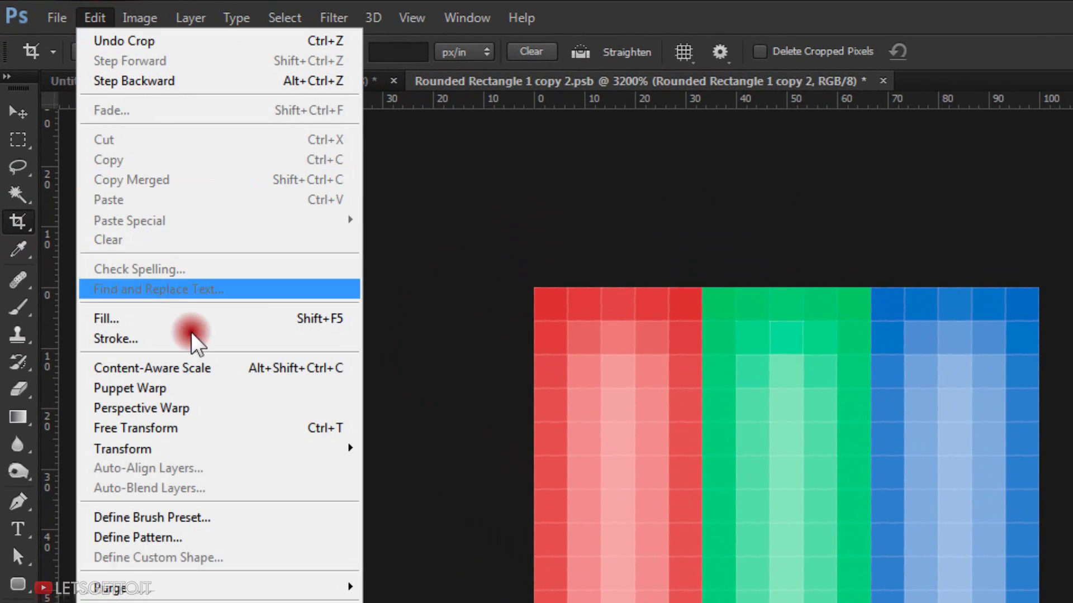
{"action": "left_click", "coordinate": [138, 537]}
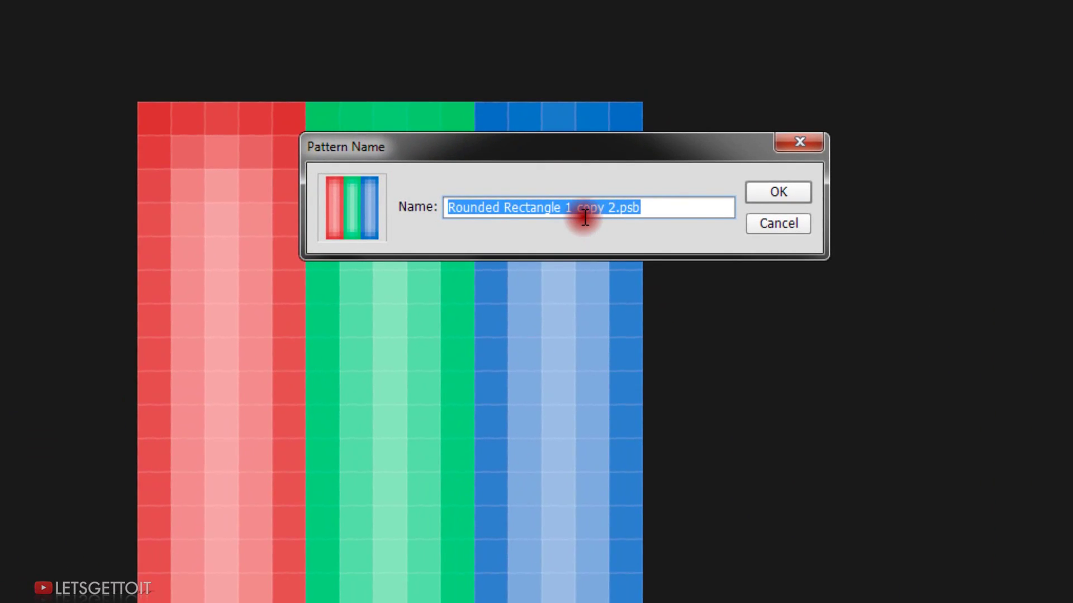
{"action": "type", "text": "Led Light Pat"}
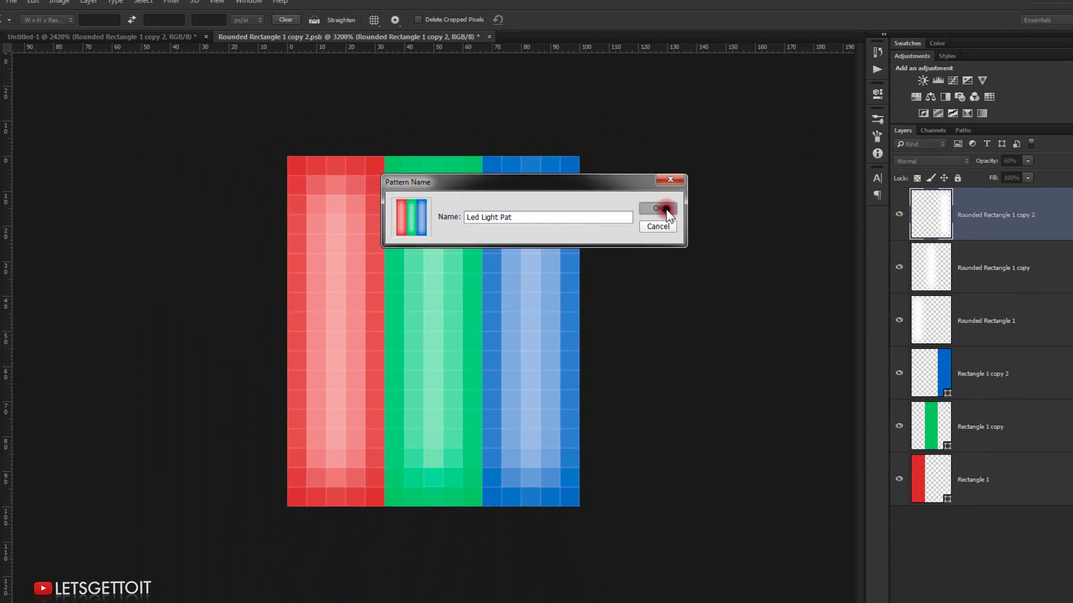
{"action": "left_click", "coordinate": [778, 191]}
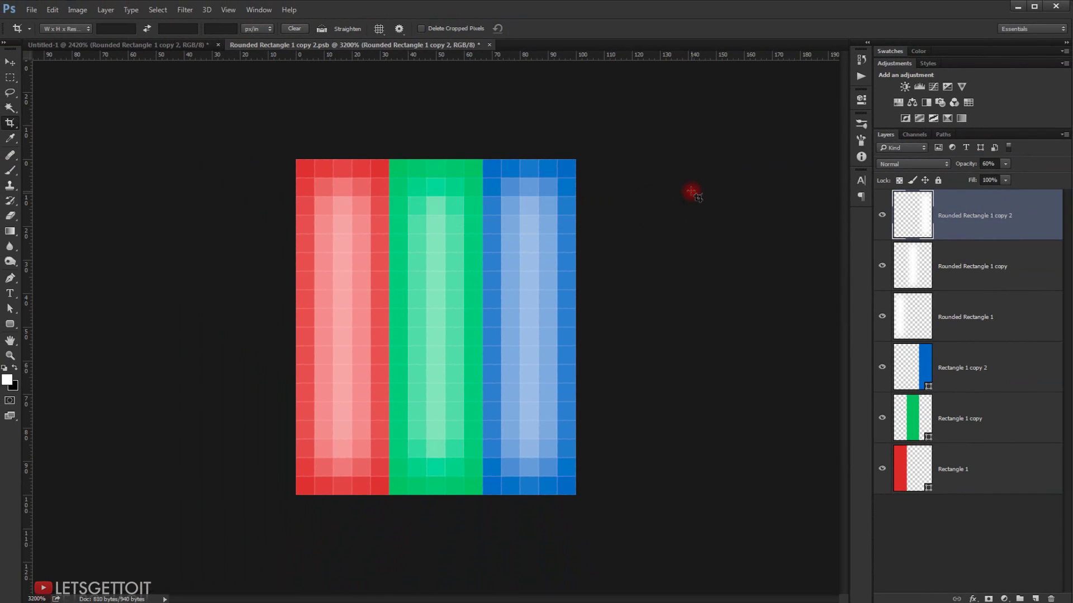
- Close the original document and the smart object document without saving their changes
{"action": "left_click", "coordinate": [10, 62]}
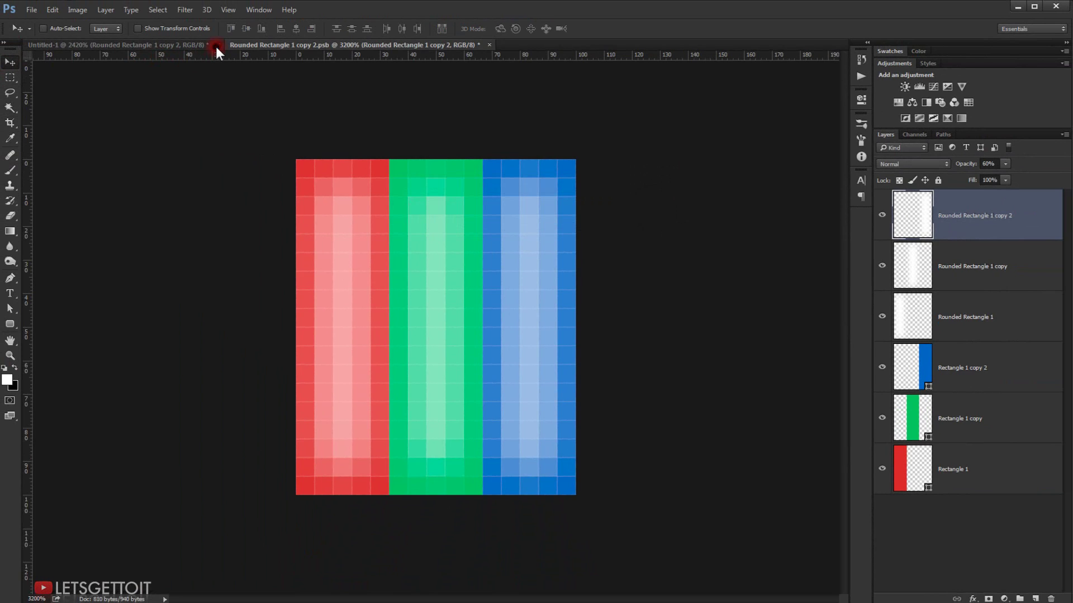
{"action": "left_click", "coordinate": [218, 44]}
{"action": "left_click", "coordinate": [531, 235]}
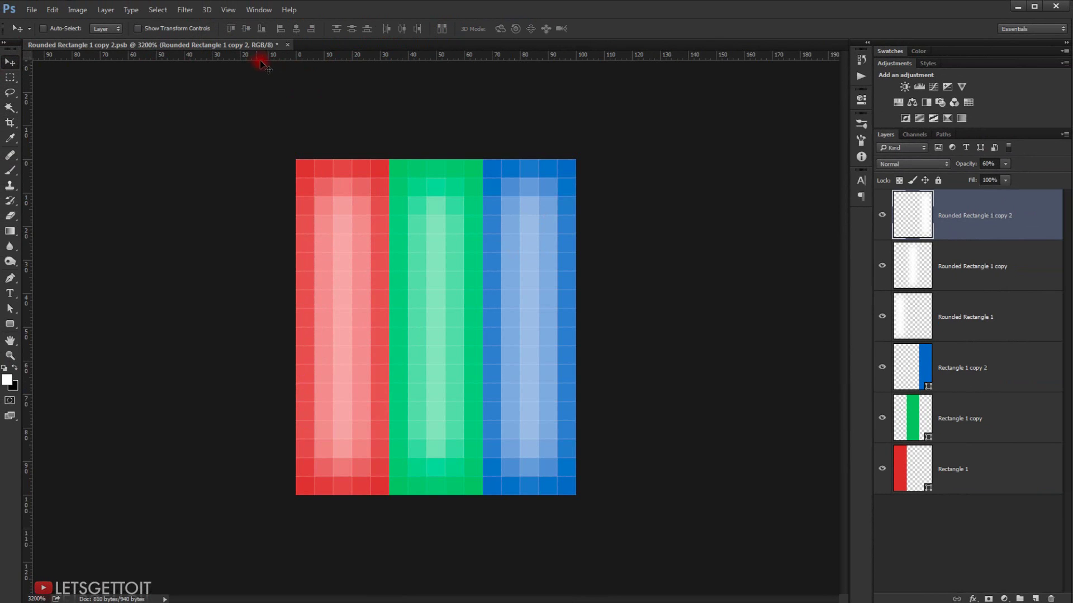
{"action": "left_click", "coordinate": [287, 45]}
{"action": "left_click", "coordinate": [531, 235]}
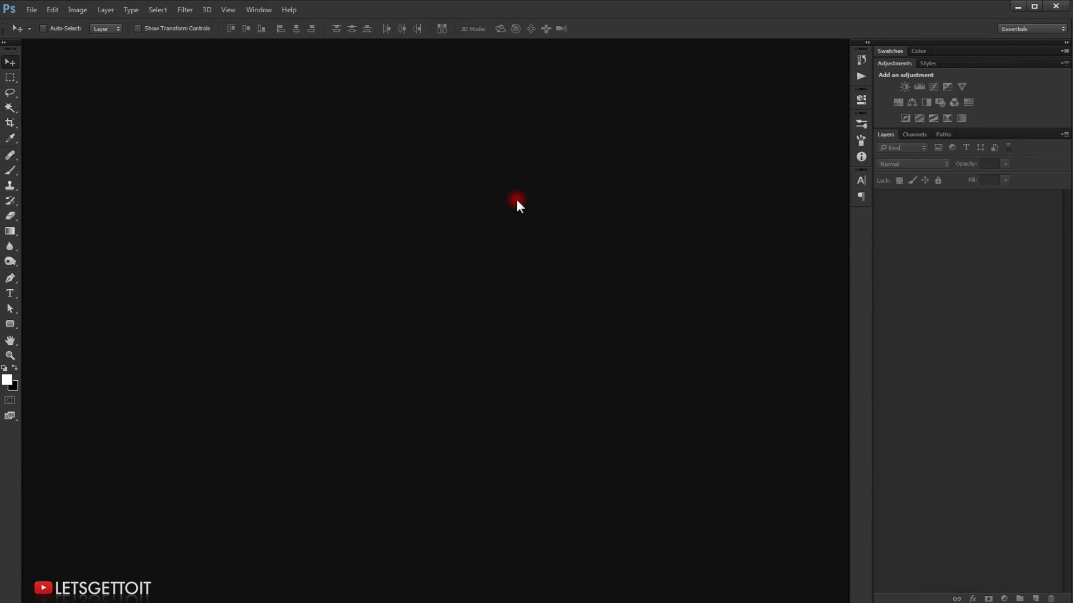
- Create a new 1600 by 900 pixel document at 300 pixels per inch with a white background
{"action": "left_click", "coordinate": [32, 10]}
{"action": "left_click", "coordinate": [46, 20]}
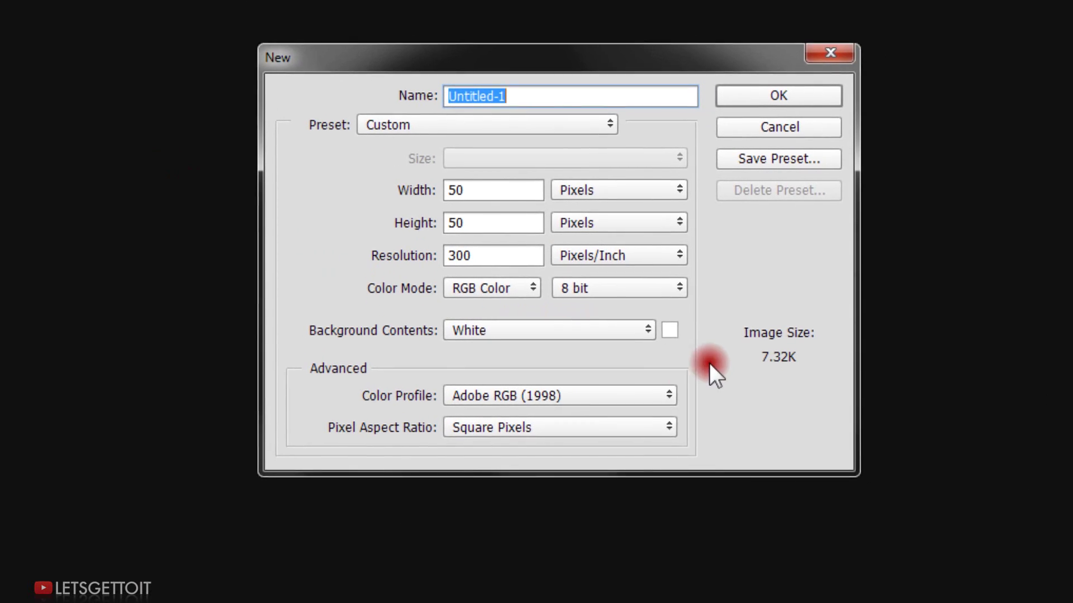
{"action": "double_click", "coordinate": [463, 192]}
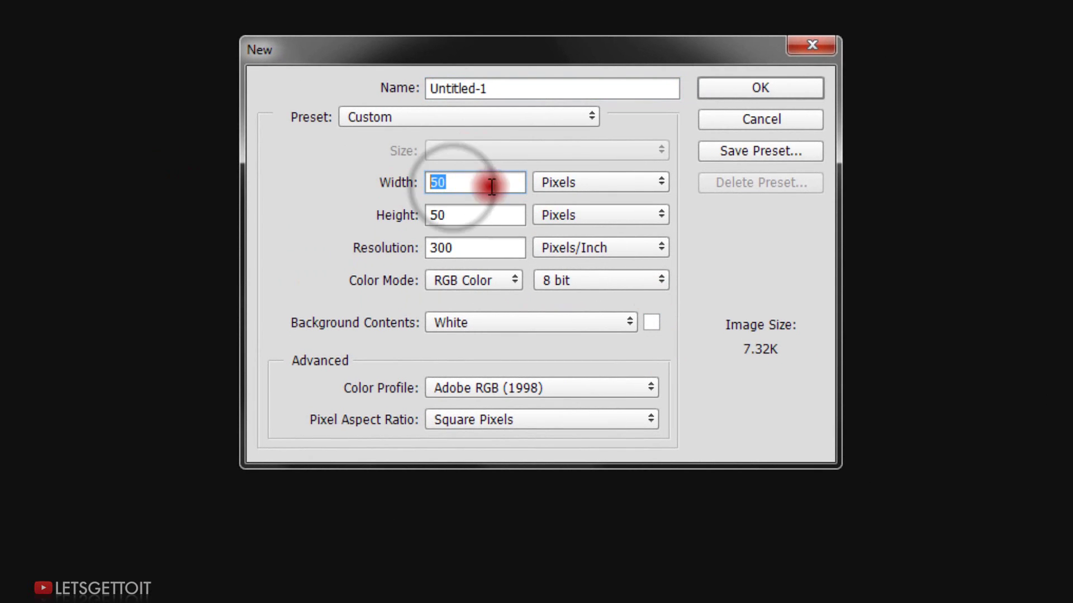
{"action": "type", "text": "1600"}
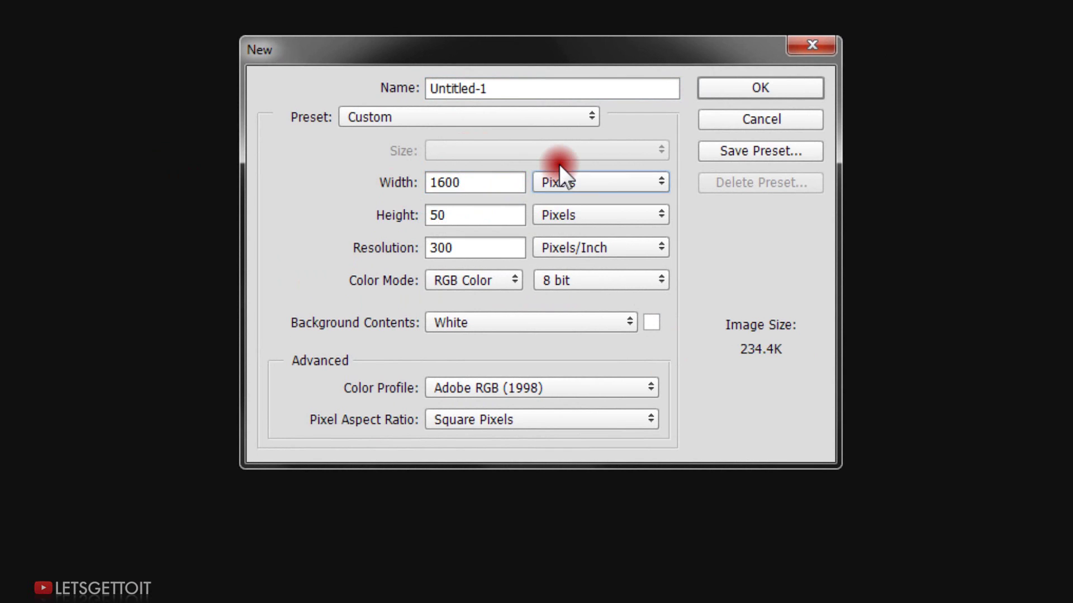
{"action": "key", "text": "Tab"}
{"action": "type", "text": "900"}
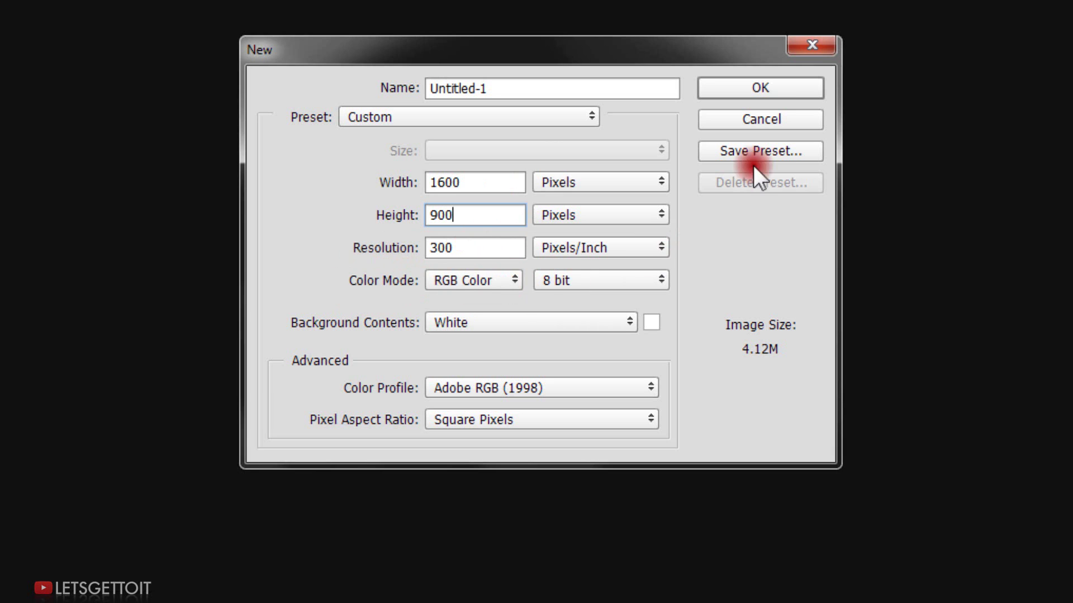
{"action": "left_click", "coordinate": [761, 90]}
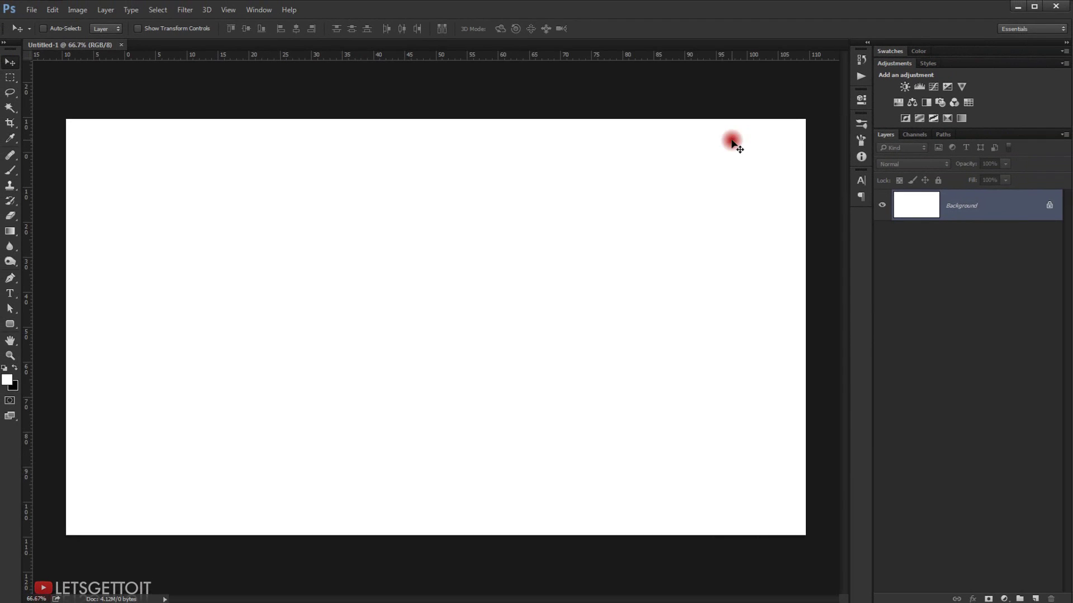
- Add a Solid Color fill layer in dark grey #272727 and delete the Background layer
{"action": "key", "text": "ctrl+0"}
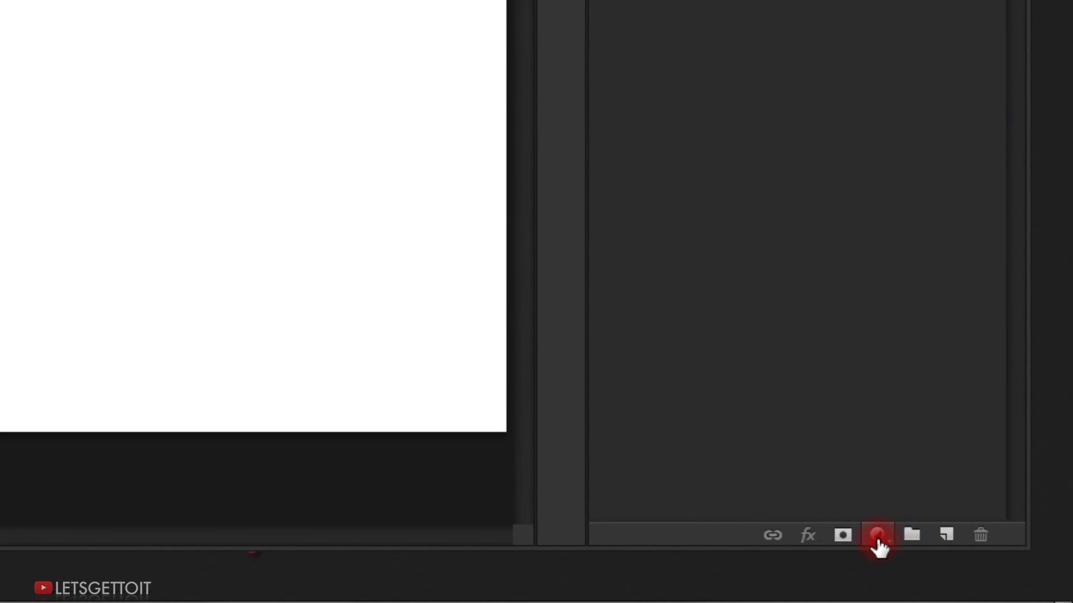
{"action": "left_click", "coordinate": [1004, 598]}
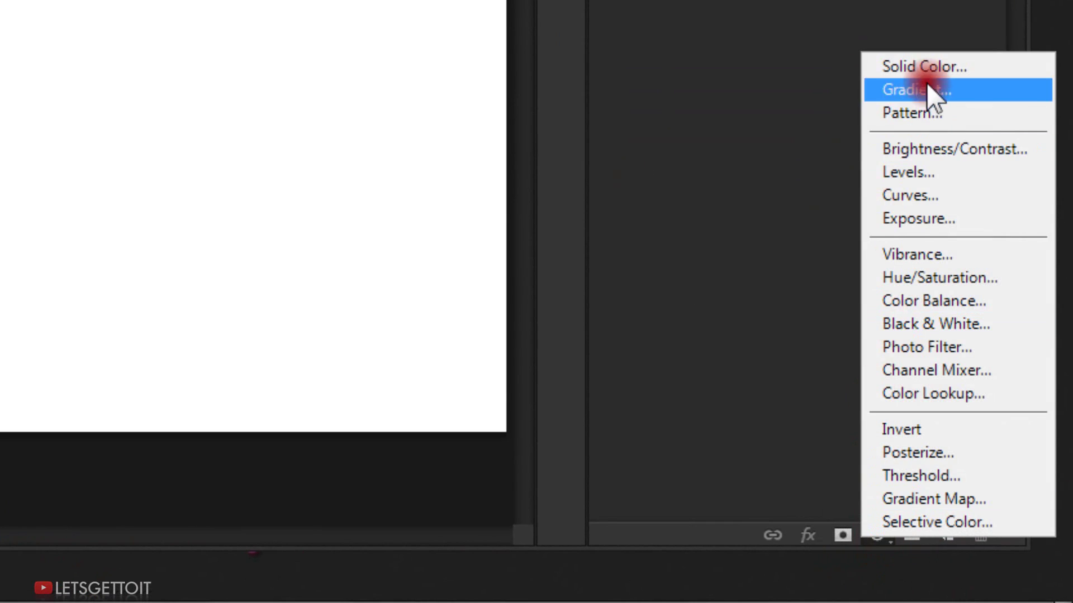
{"action": "left_click", "coordinate": [924, 67]}
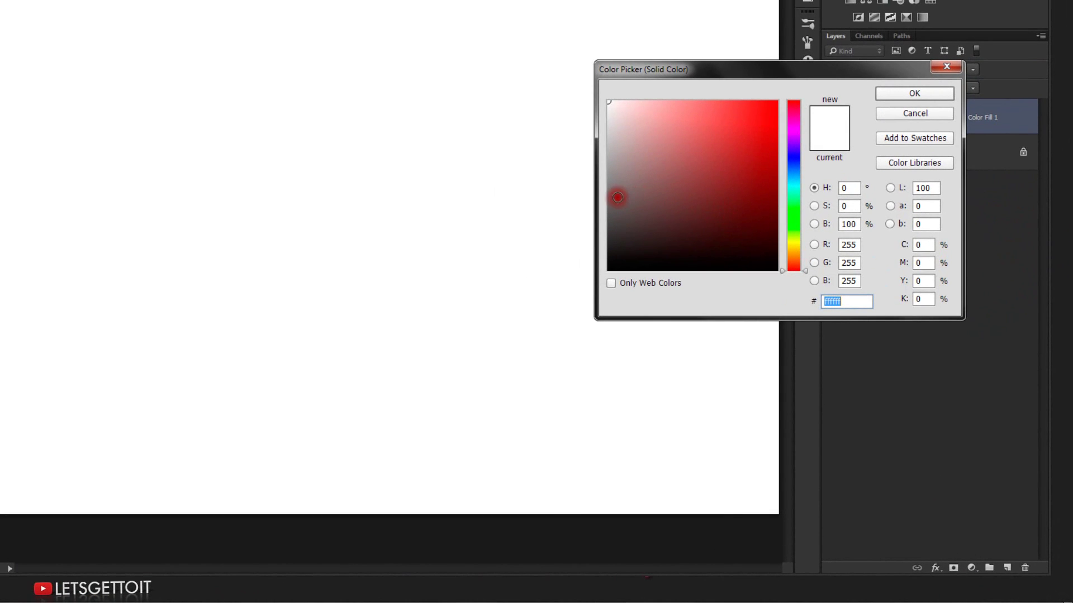
{"action": "left_click_drag", "start_coordinate": [617, 197], "coordinate": [603, 241]}
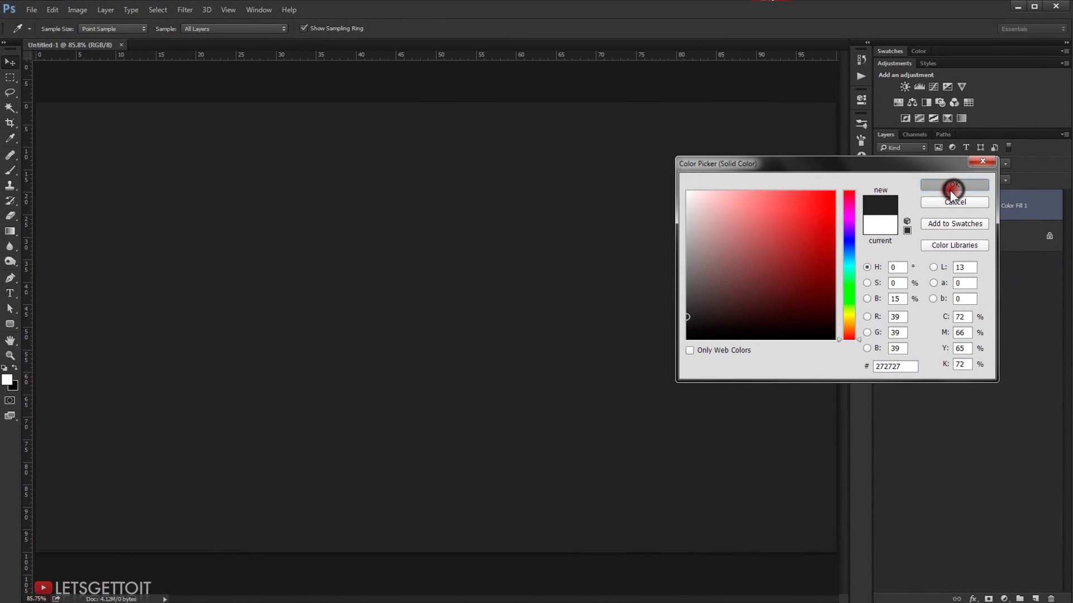
{"action": "left_click", "coordinate": [914, 93]}
{"action": "left_click", "coordinate": [916, 161]}
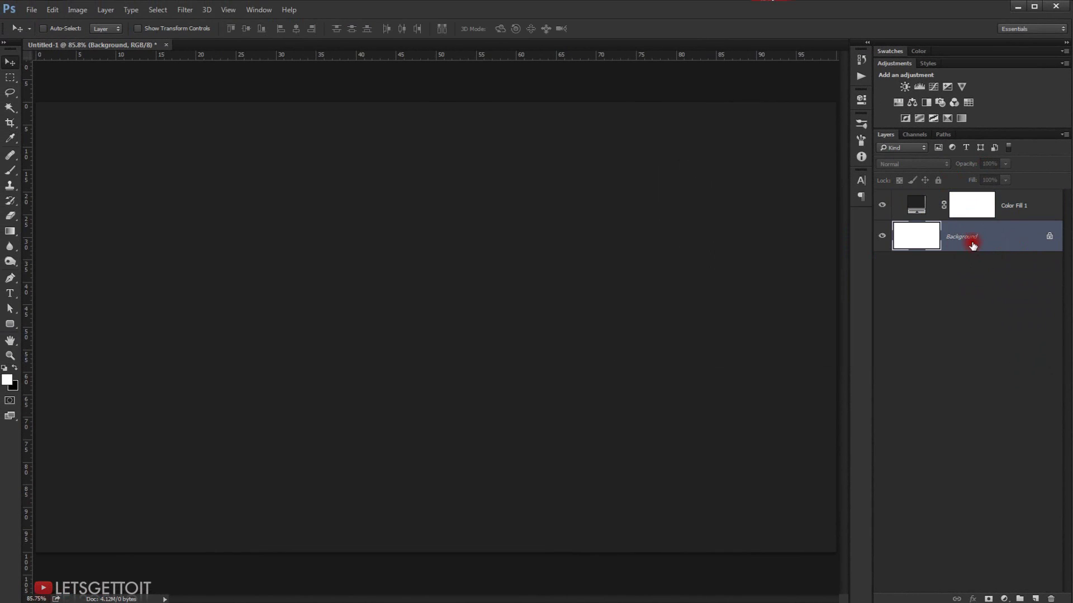
{"action": "key", "text": "Delete"}
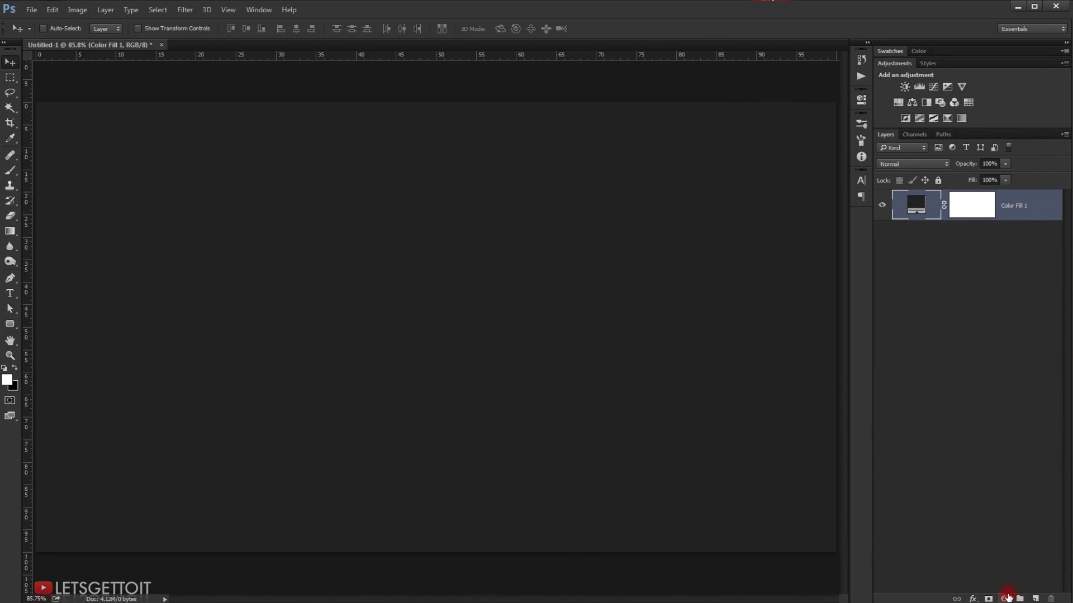
- Add a Pattern fill layer with the RGB bar pattern at 100% scale, set its blend mode to Multiply and deselect it
{"action": "left_click", "coordinate": [1006, 598]}
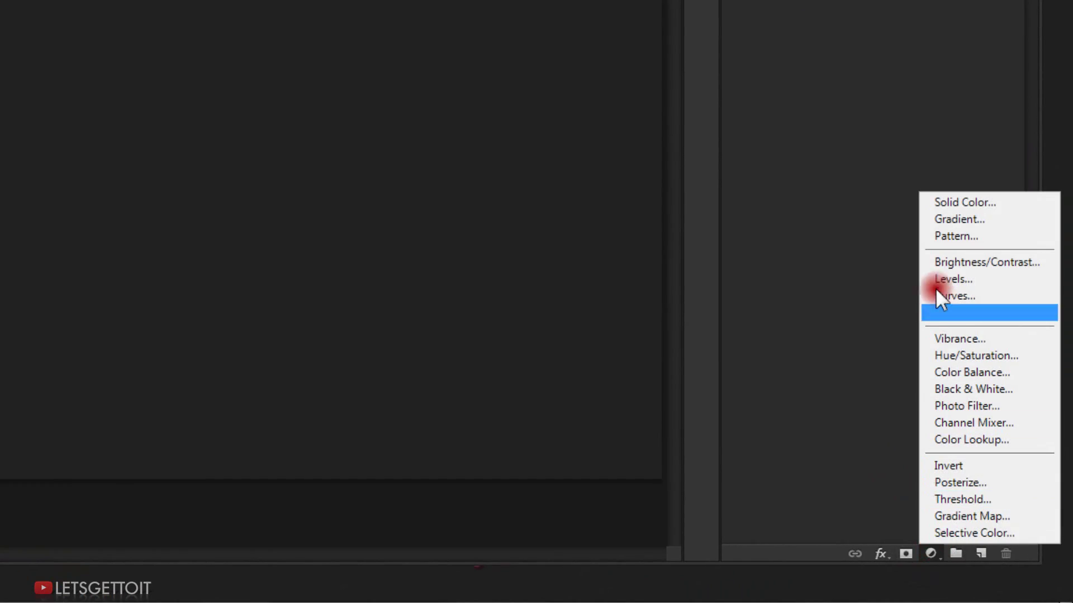
{"action": "left_click", "coordinate": [956, 236]}
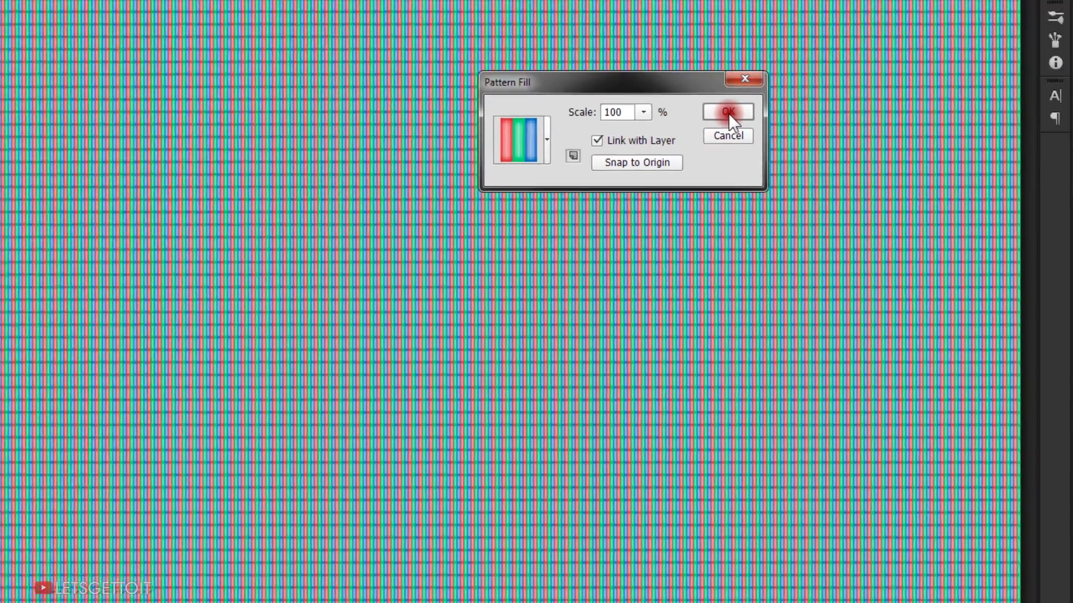
{"action": "left_click", "coordinate": [755, 90]}
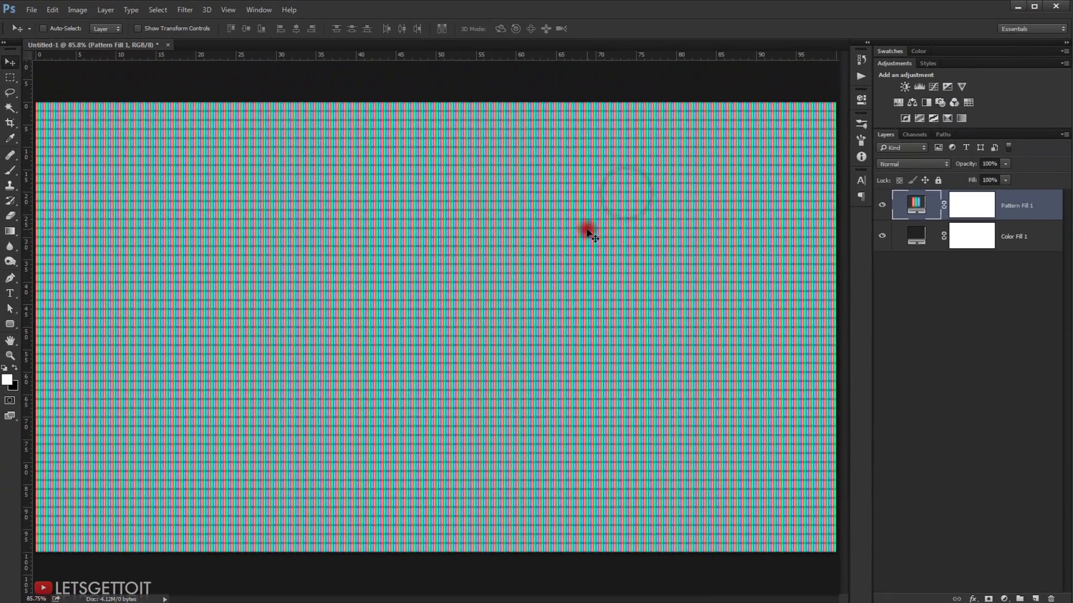
{"action": "left_click", "coordinate": [902, 163]}
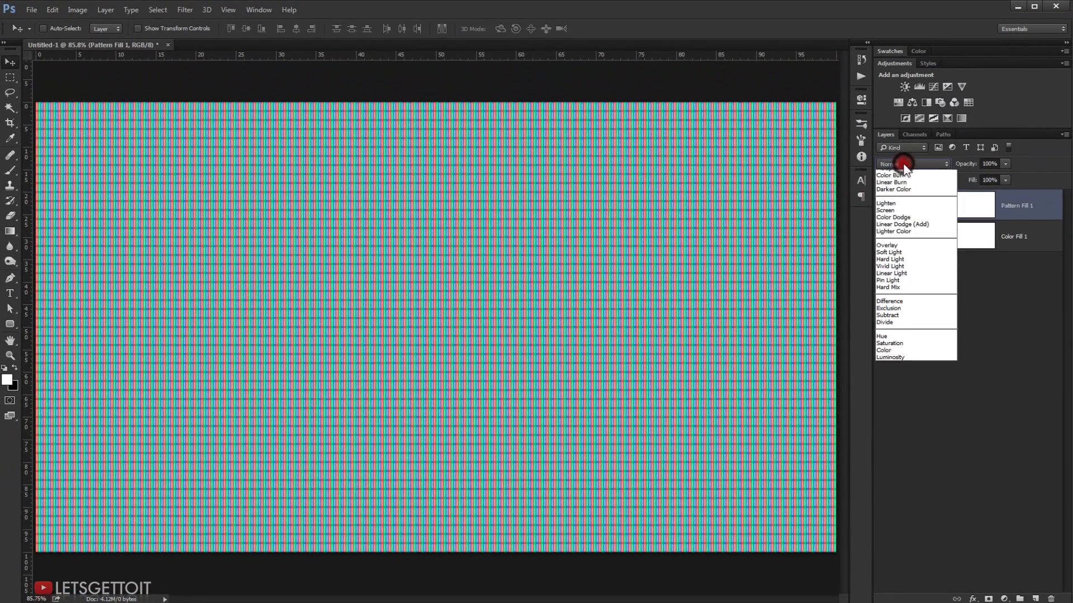
{"action": "left_click", "coordinate": [893, 203]}
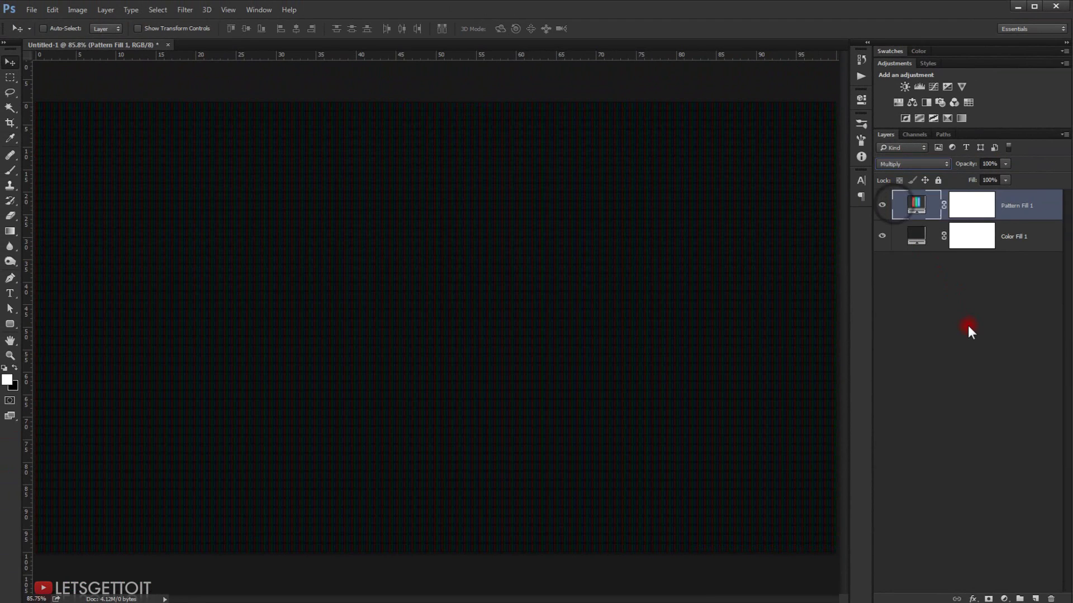
{"action": "left_click", "coordinate": [969, 329]}
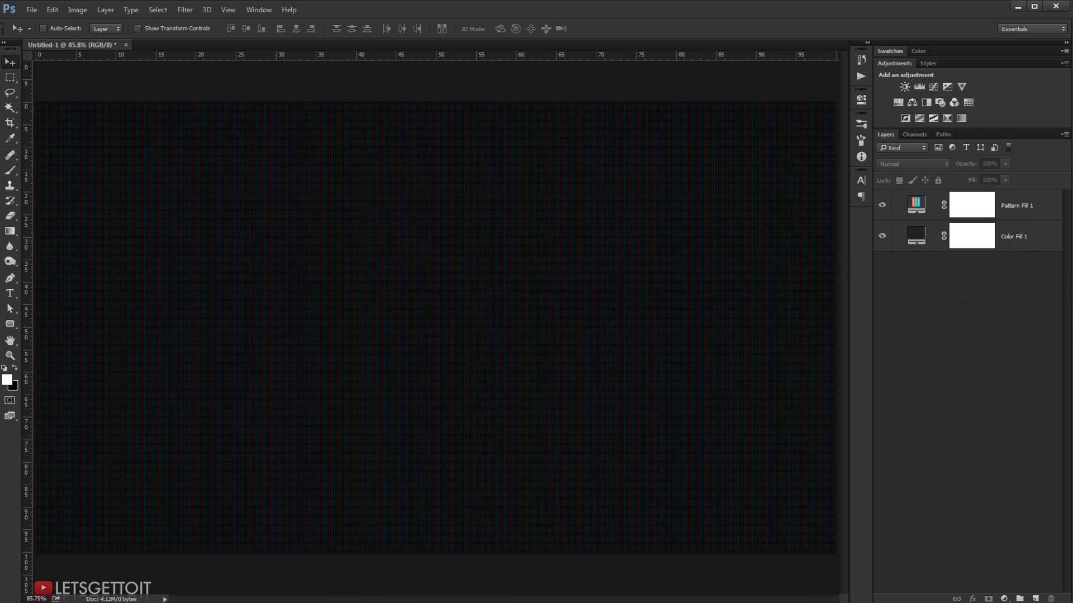
- Open texture__glitch_screens_12_by_awesomestock-d7xjvxy.png from the Led Light Text Effect folder and copy its image into the Untitled-1 document as the top layer
{"action": "key", "text": "alt+Tab"}
{"action": "left_click", "coordinate": [227, 144]}
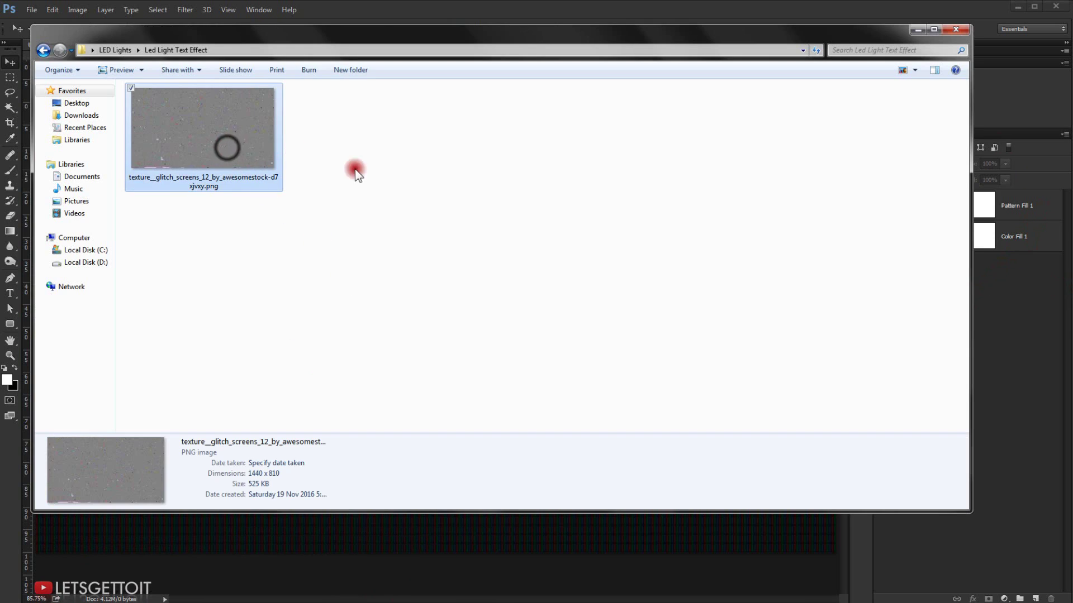
{"action": "left_click_drag", "start_coordinate": [223, 161], "coordinate": [36, 454]}
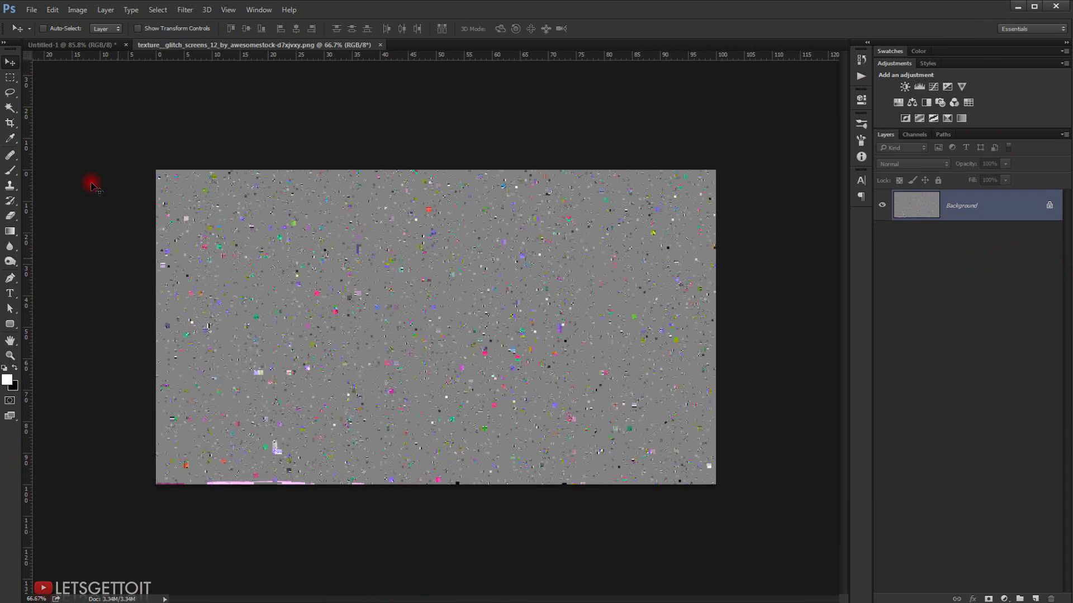
{"action": "left_click_drag", "start_coordinate": [335, 282], "coordinate": [307, 402]}
- Scale the glitch texture layer up about 114% from its centre so it covers the whole canvas
{"action": "key", "text": "ctrl+minus"}
{"action": "key", "text": "ctrl+minus"}
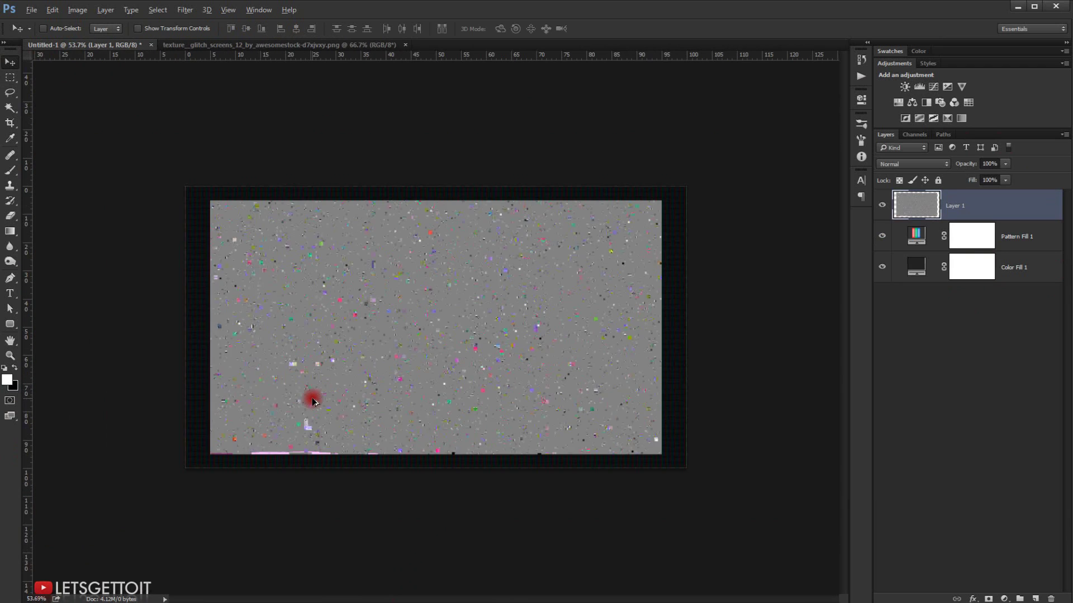
{"action": "key", "text": "ctrl+t"}
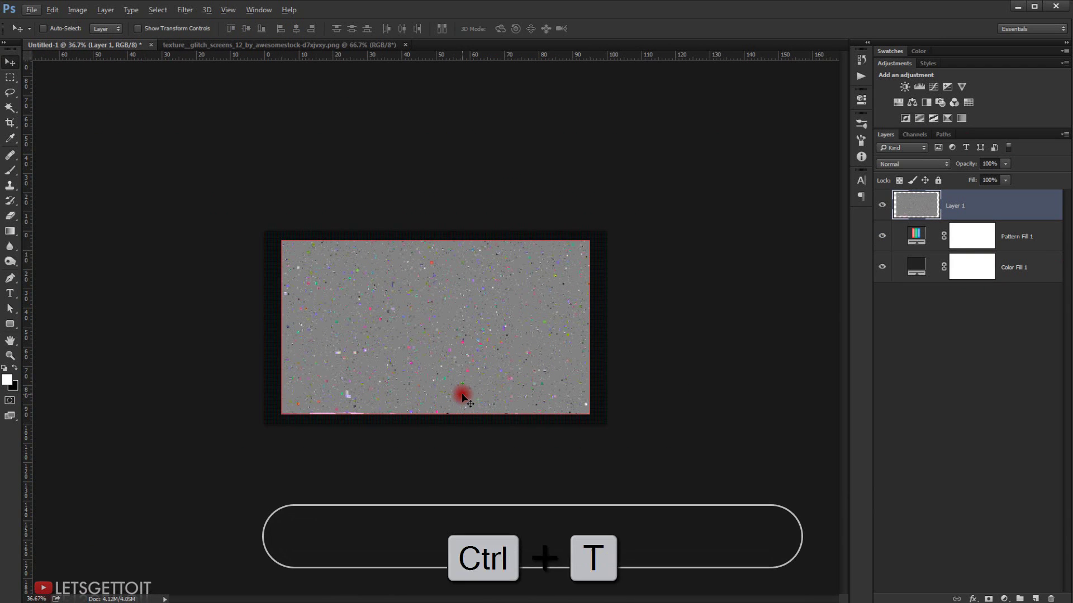
{"action": "left_click_drag", "start_coordinate": [588, 418], "coordinate": [606, 434]}
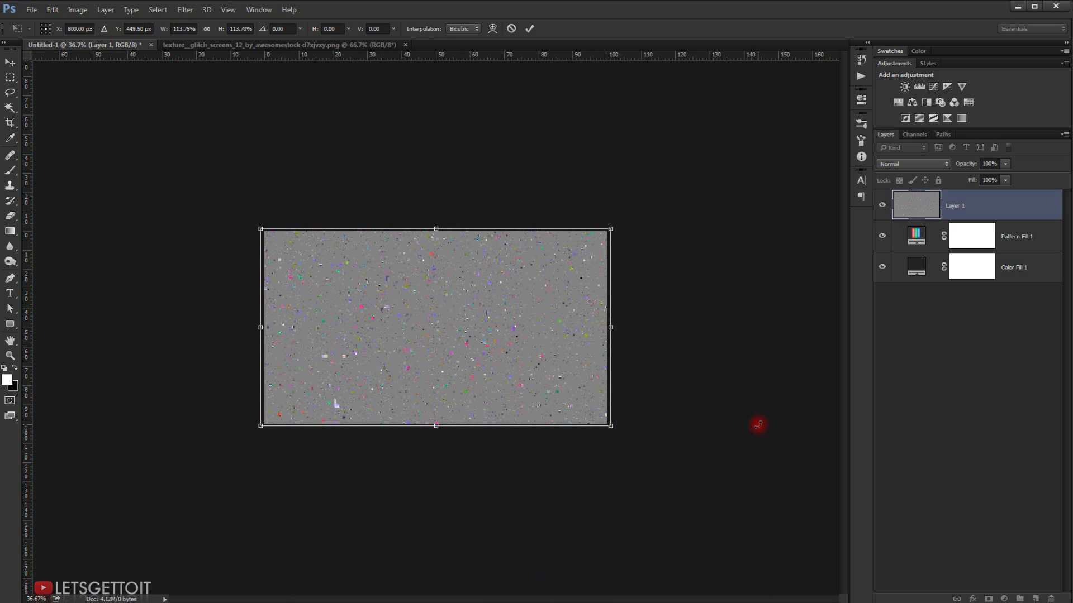
{"action": "key", "text": "Return"}
{"action": "key", "text": "ctrl+0"}
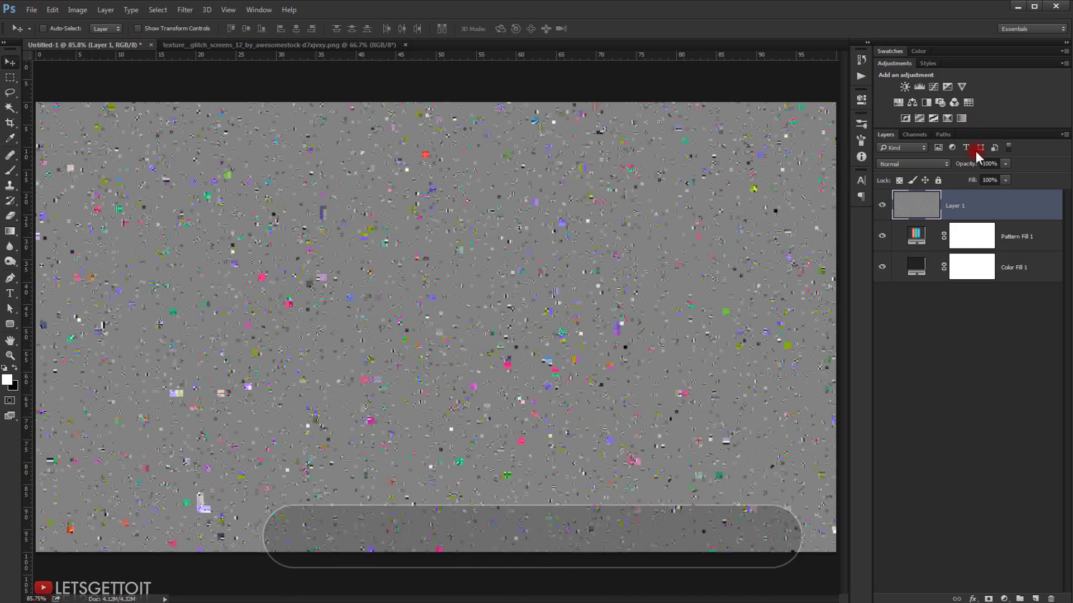
- Set the glitch texture layer's blend mode to Soft Light, lower its opacity and deselect it
{"action": "left_click", "coordinate": [912, 168]}
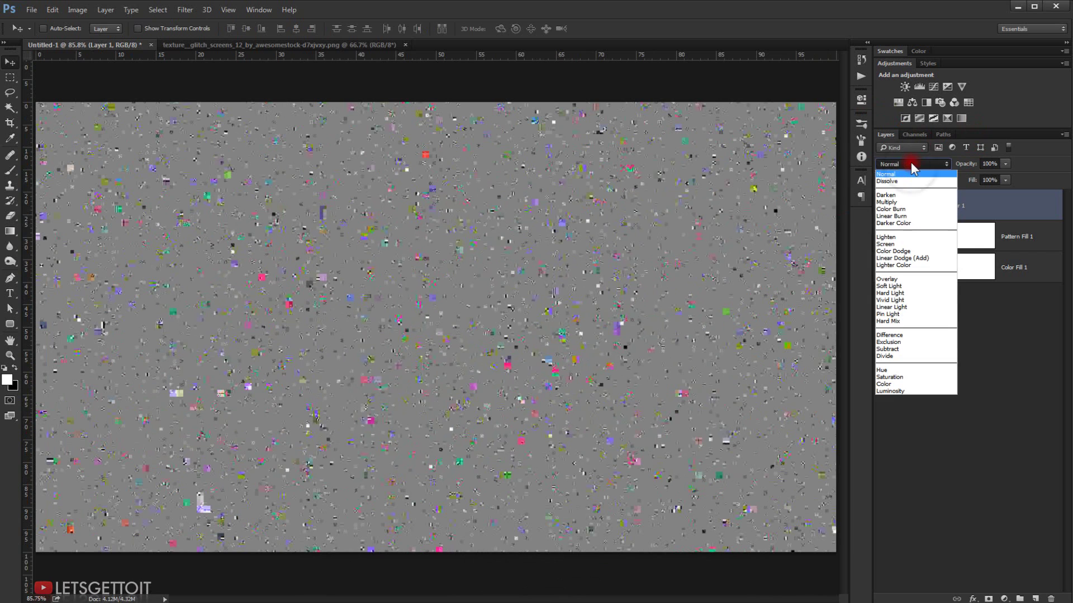
{"action": "left_click", "coordinate": [890, 280]}
{"action": "left_click", "coordinate": [943, 356]}
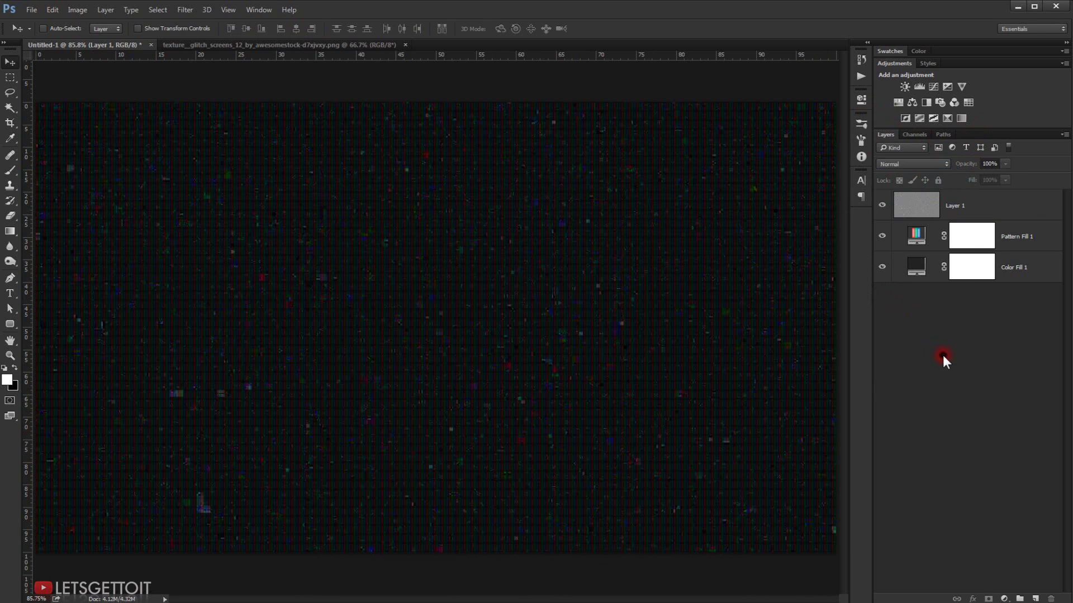
{"action": "left_click", "coordinate": [986, 208]}
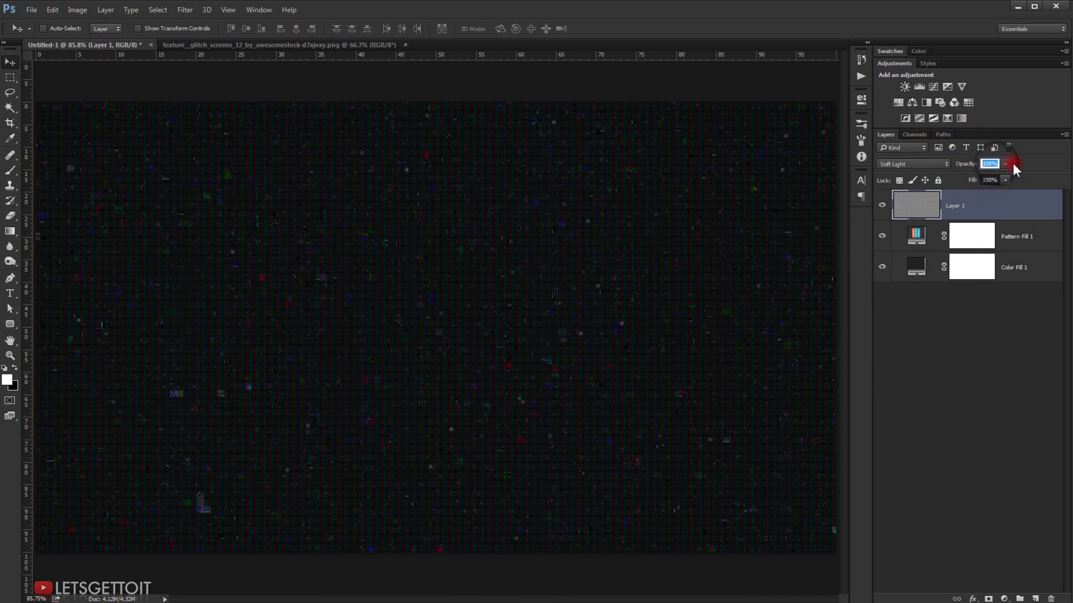
{"action": "type", "text": "7"}
{"action": "left_click", "coordinate": [898, 450]}
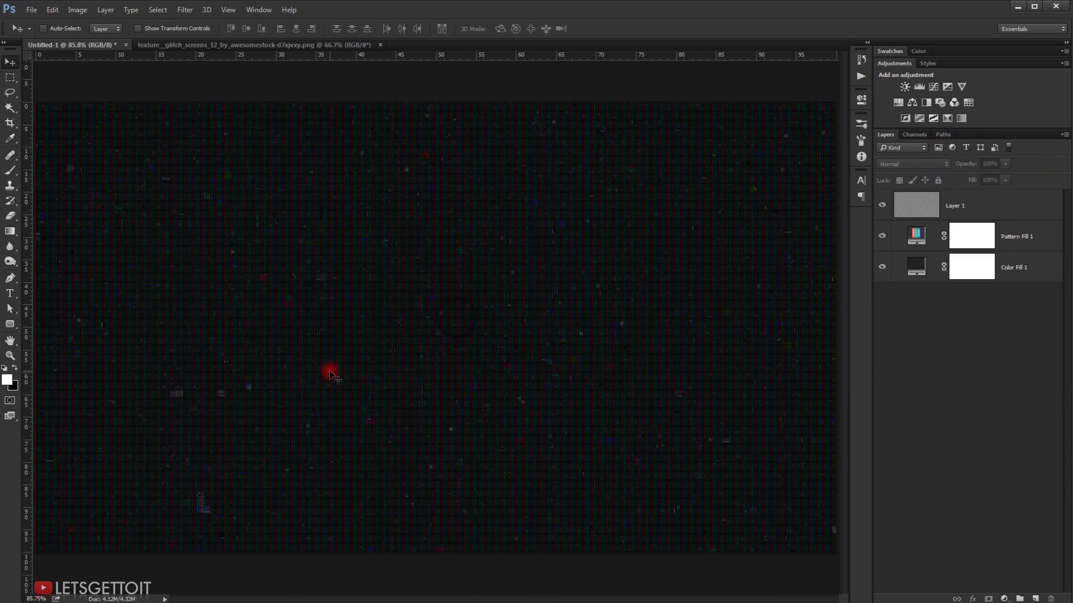
{"action": "scroll", "coordinate": [334, 375], "scroll_direction": "down", "scroll_amount": 2}
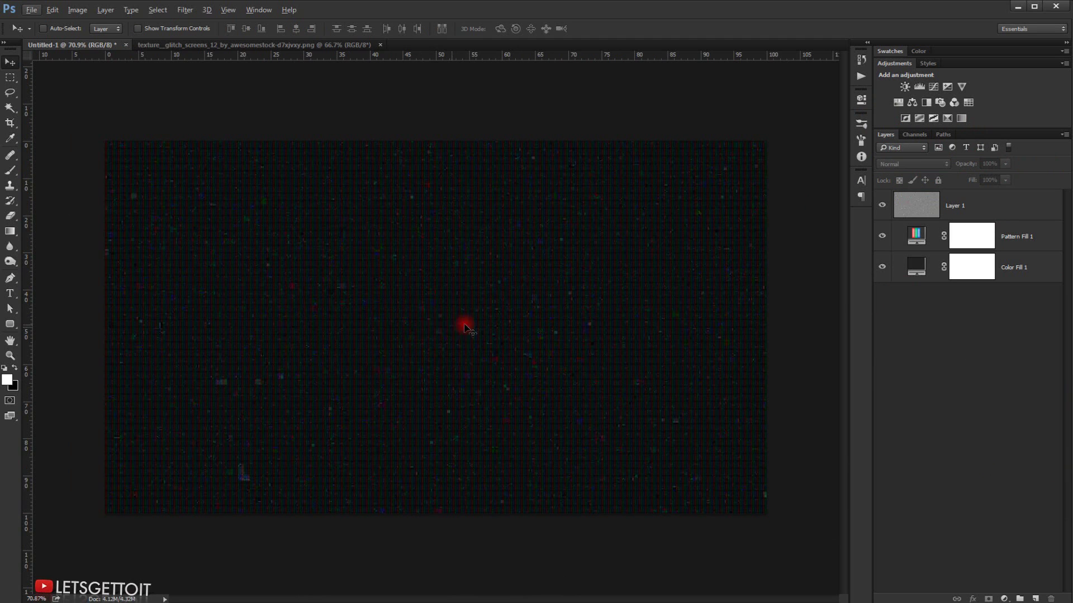
{"action": "scroll", "coordinate": [357, 314], "scroll_direction": "up", "scroll_amount": 2}
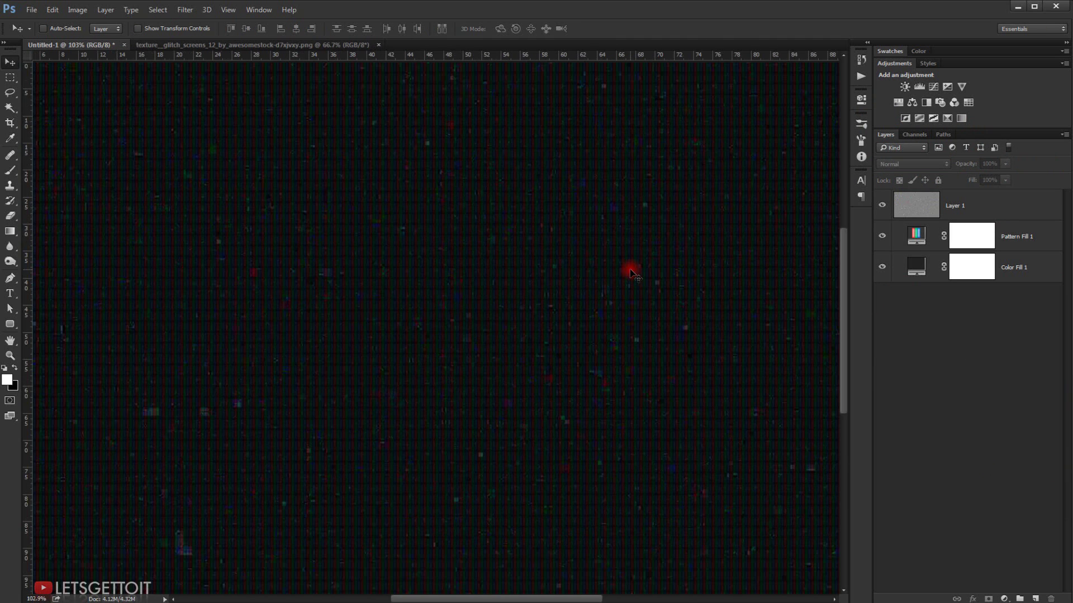
{"action": "scroll", "coordinate": [631, 273], "scroll_direction": "down", "scroll_amount": 1}
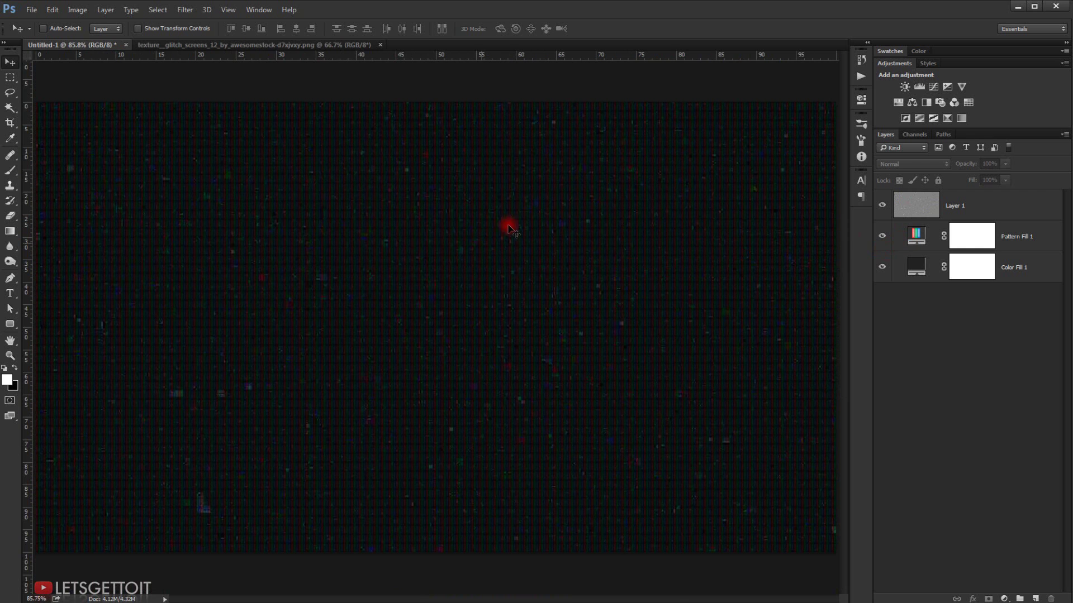
- Add a white text layer reading LED LIGHT near the middle of the canvas
{"action": "left_click", "coordinate": [10, 294]}
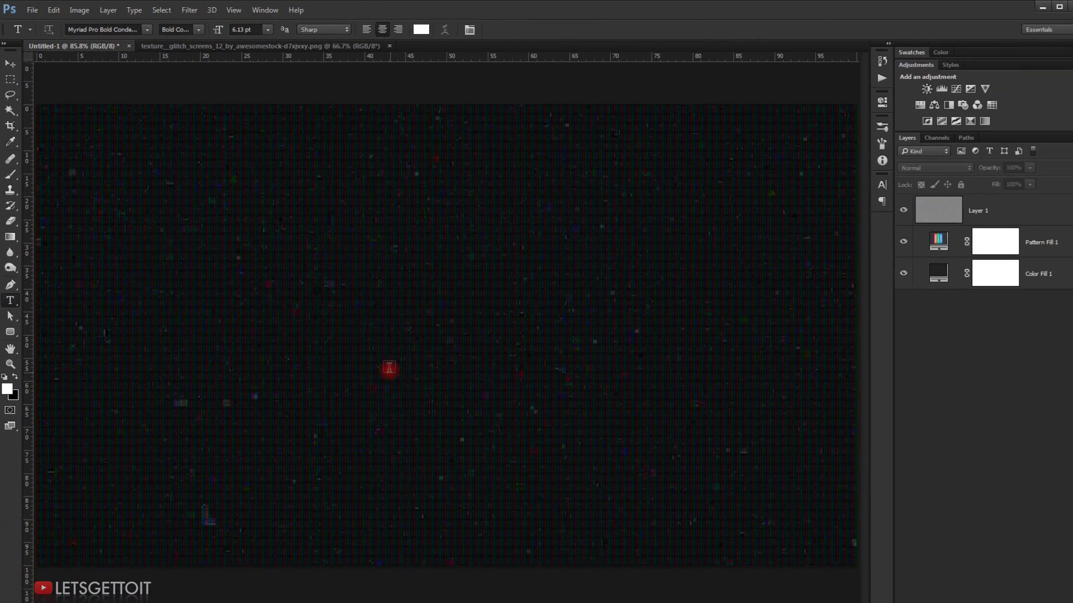
{"action": "left_click", "coordinate": [376, 356]}
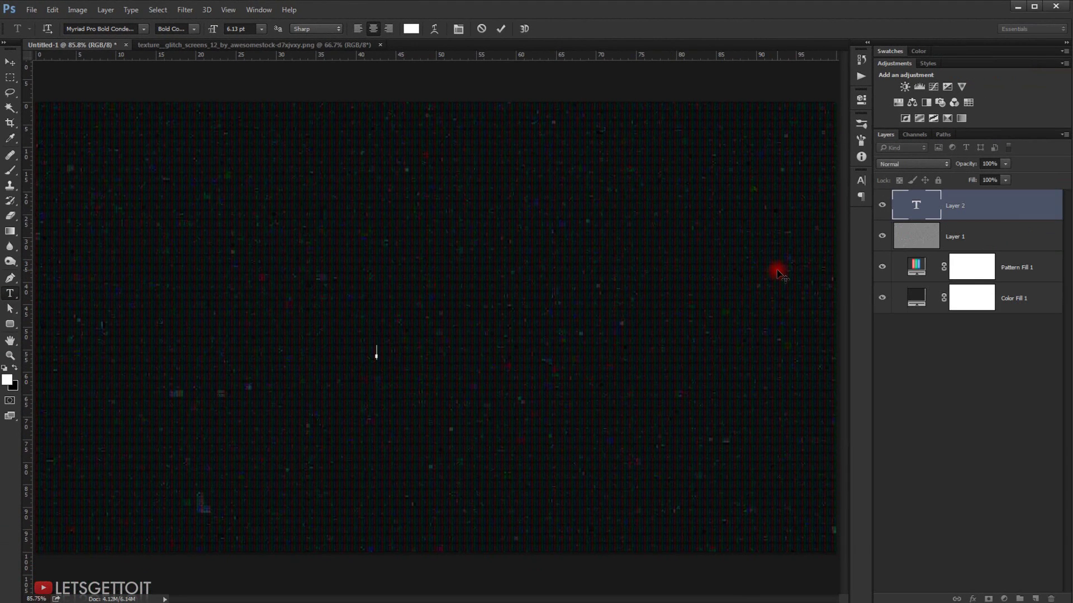
{"action": "type", "text": "LED"}
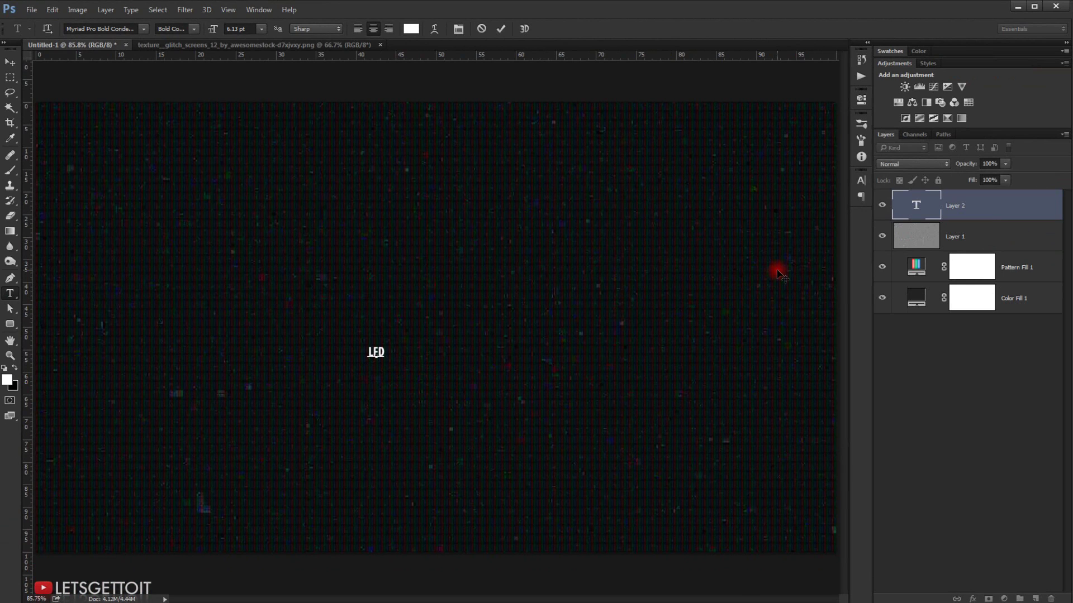
{"action": "type", "text": " LIGHT"}
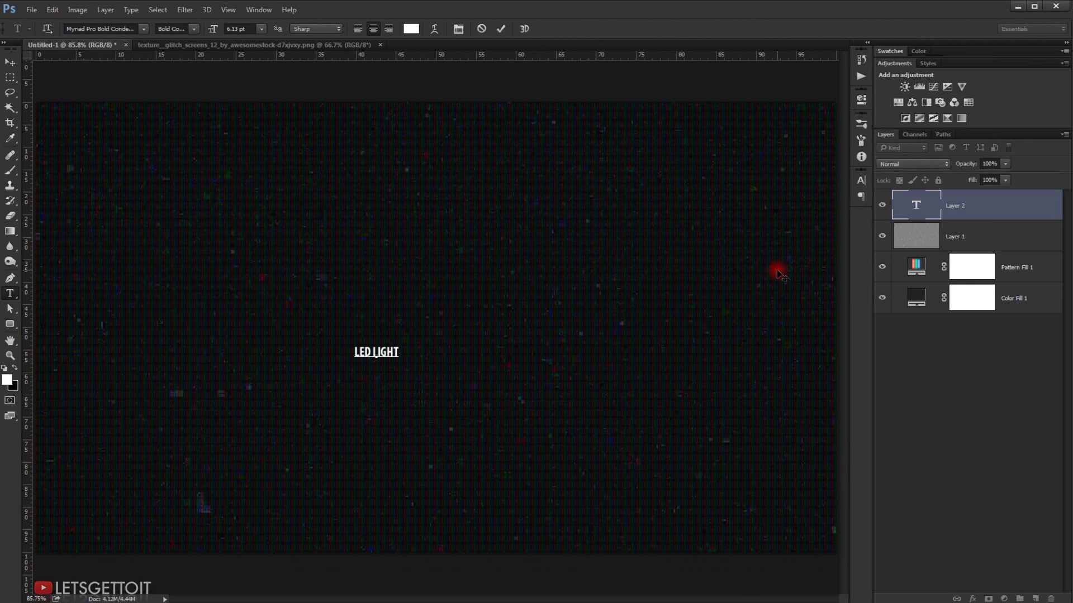
{"action": "left_click", "coordinate": [10, 62]}
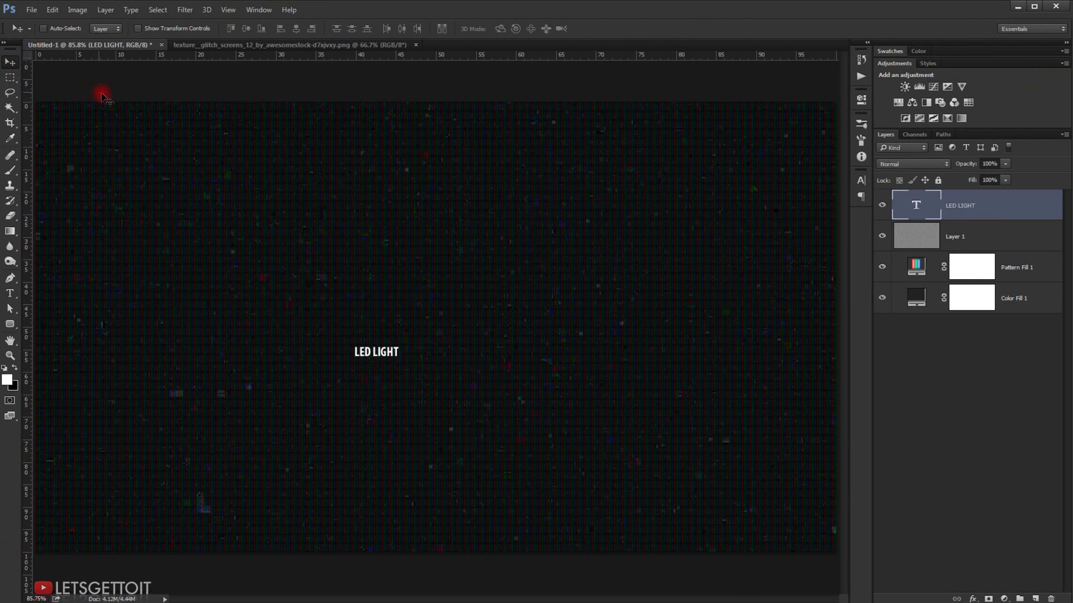
- Enlarge the LED LIGHT text to about two thirds of the canvas width and position it roughly mid-canvas
{"action": "key", "text": "ctrl+t"}
{"action": "left_click_drag", "start_coordinate": [403, 363], "coordinate": [614, 499]}
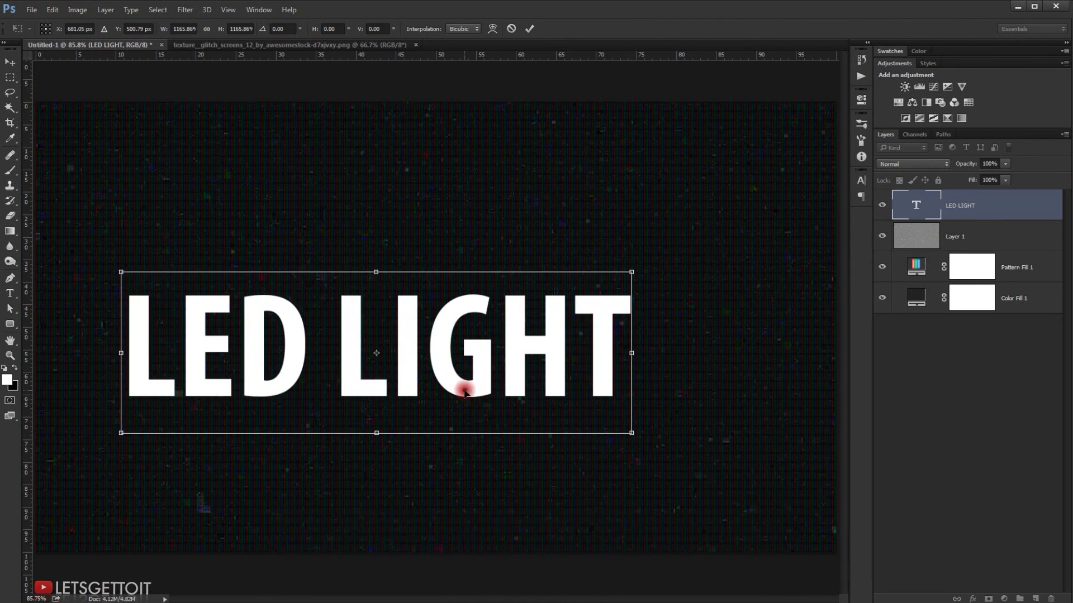
{"action": "left_click_drag", "start_coordinate": [464, 390], "coordinate": [510, 375]}
{"action": "scroll", "coordinate": [547, 372], "scroll_direction": "down", "scroll_amount": 1}
{"action": "scroll", "coordinate": [546, 372], "scroll_direction": "down", "scroll_amount": 1}
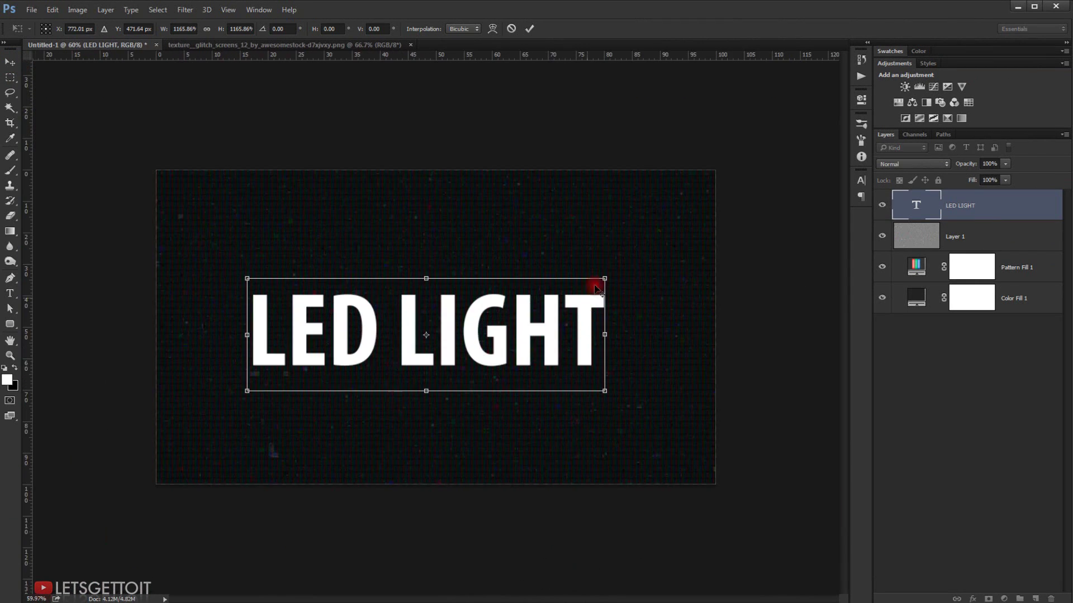
{"action": "left_click_drag", "start_coordinate": [606, 276], "coordinate": [619, 267]}
{"action": "left_click_drag", "start_coordinate": [551, 337], "coordinate": [568, 334]}
{"action": "key", "text": "Return"}
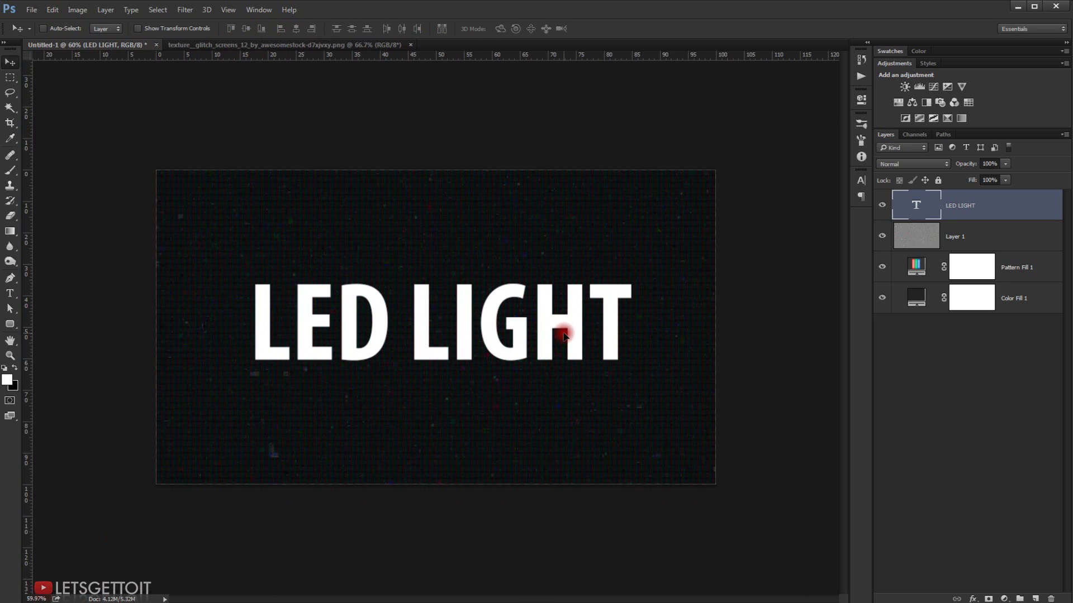
- Centre the LED LIGHT text horizontally and vertically on the canvas and clear the selection
{"action": "key", "text": "ctrl+a"}
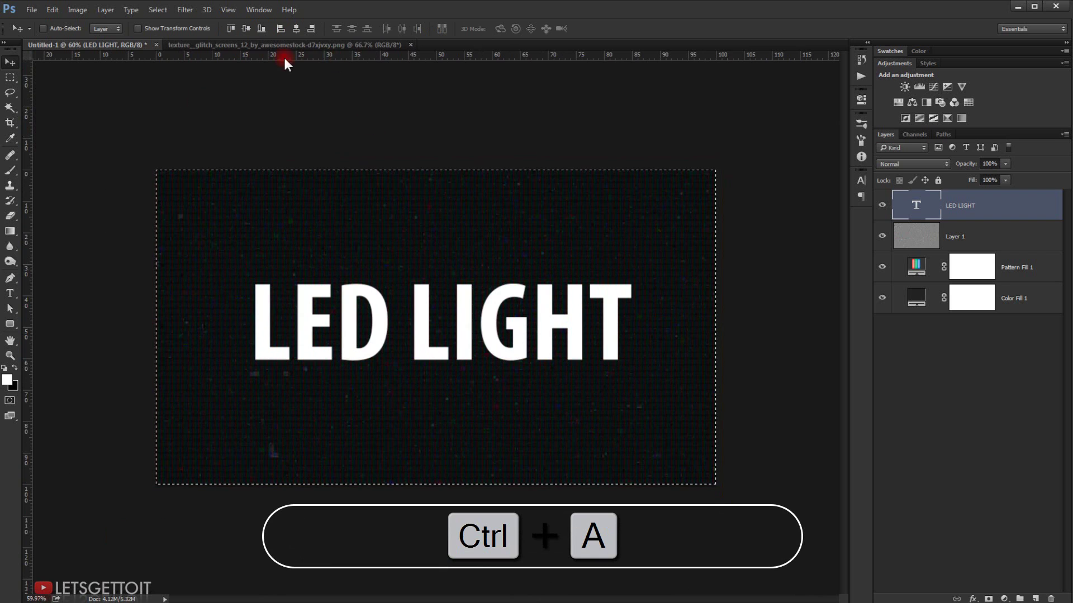
{"action": "left_click", "coordinate": [296, 29]}
{"action": "left_click", "coordinate": [246, 29]}
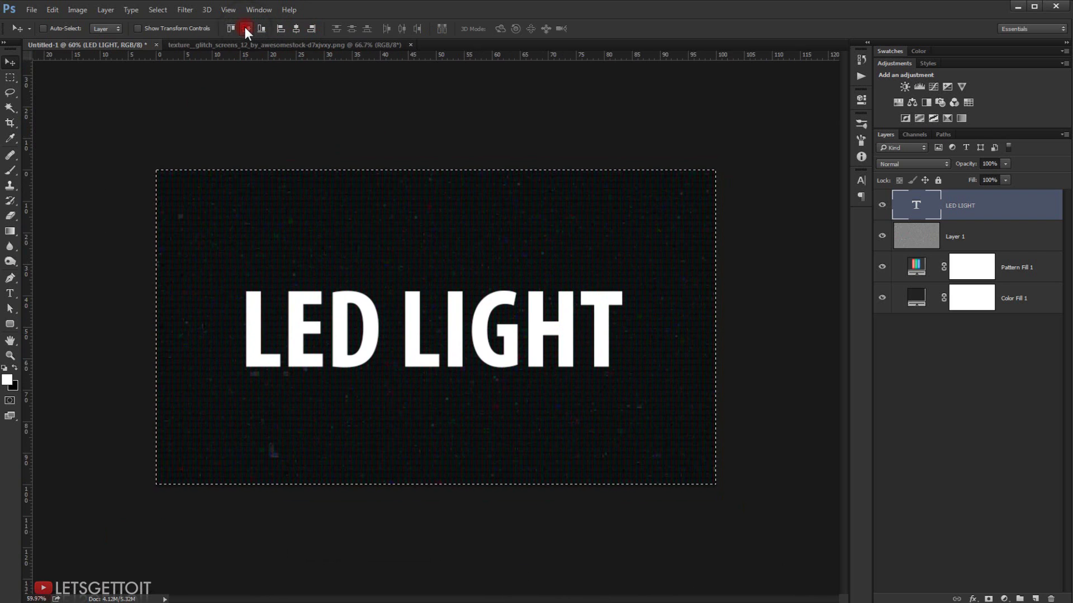
{"action": "key", "text": "ctrl+d"}
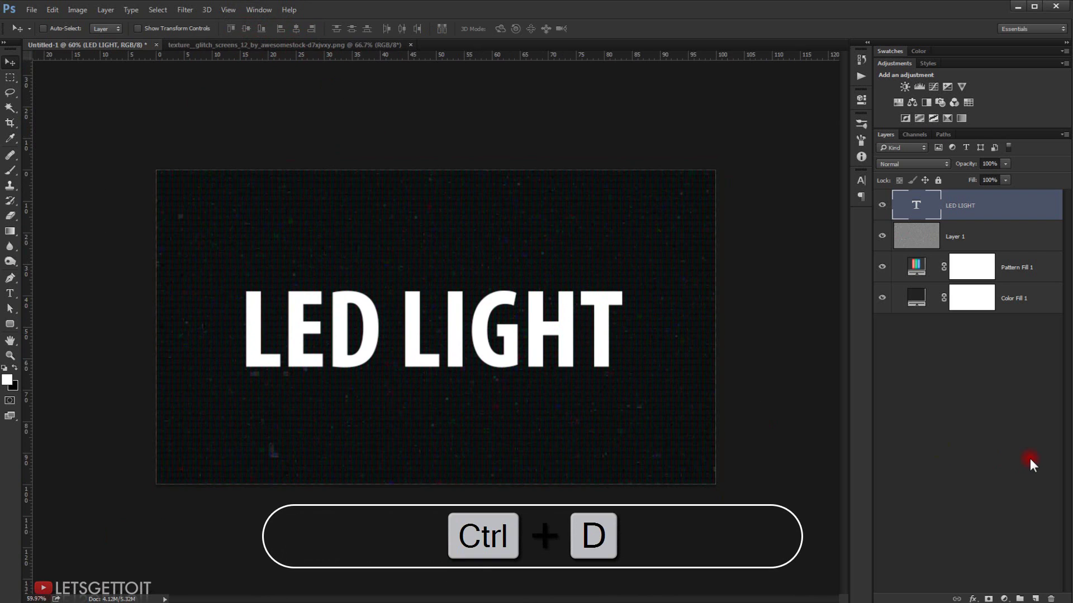
{"action": "key", "text": "ctrl+0"}
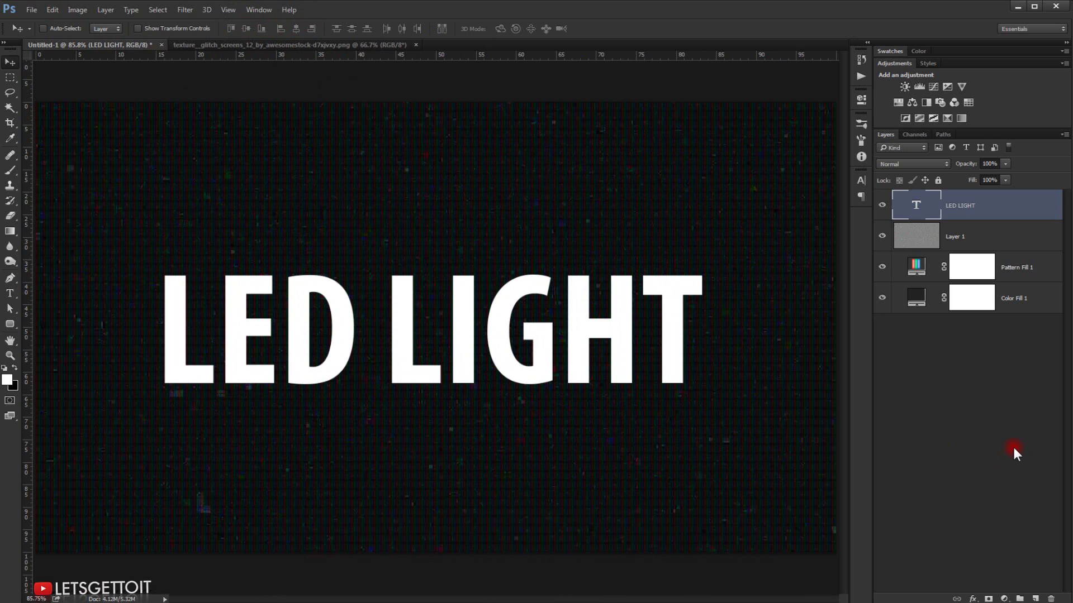
- Add an Outer Glow to the LED LIGHT layer with Screen blending, 60% opacity, white #ffffff colour and 50 px size
{"action": "double_click", "coordinate": [1032, 205]}
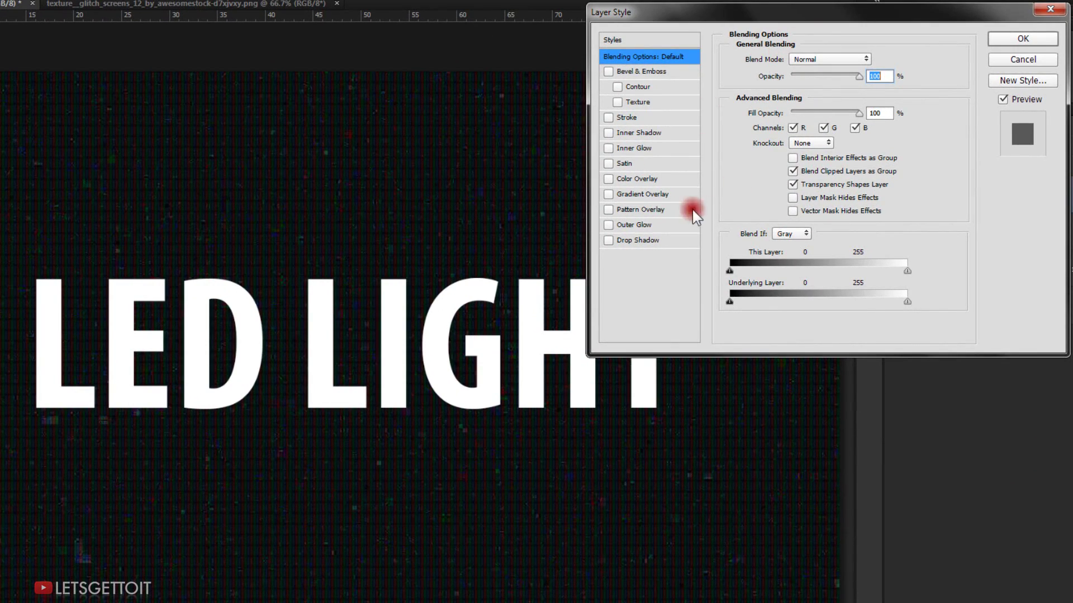
{"action": "left_click", "coordinate": [637, 226]}
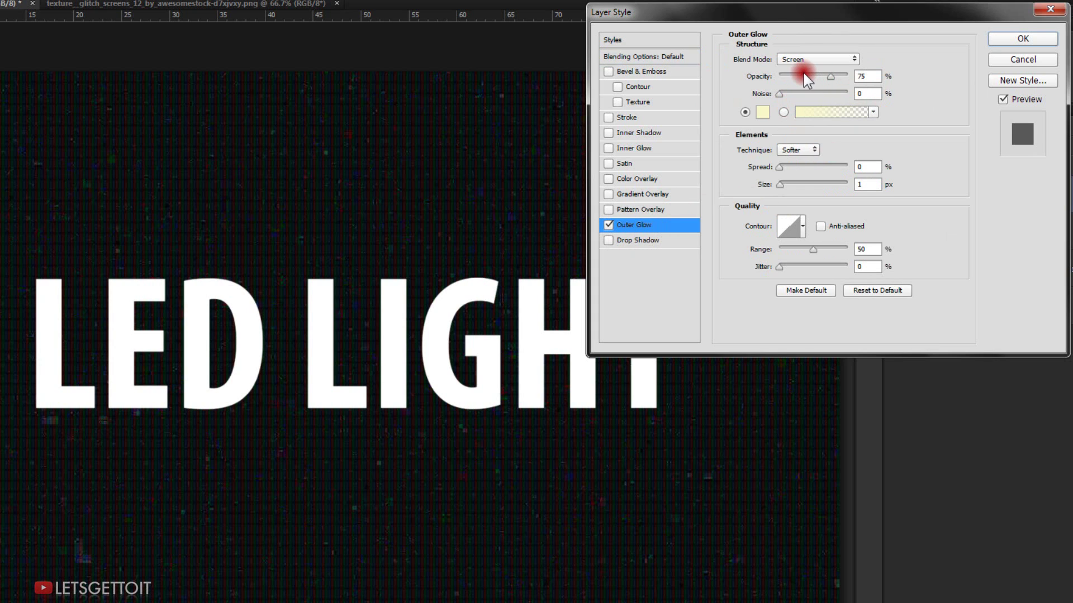
{"action": "double_click", "coordinate": [873, 77]}
{"action": "type", "text": "60"}
{"action": "left_click", "coordinate": [762, 113]}
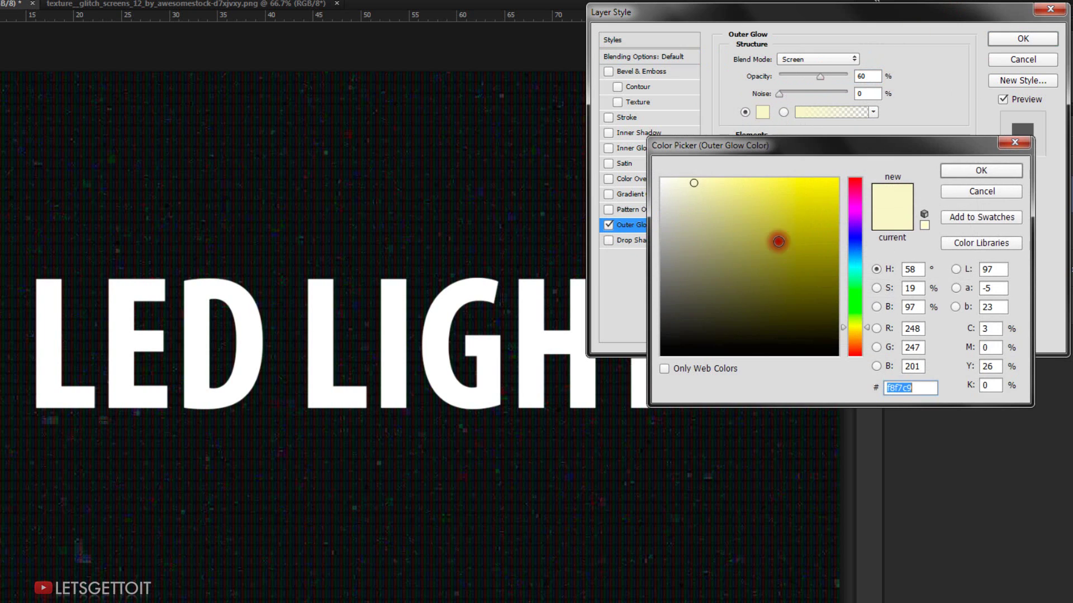
{"action": "left_click_drag", "start_coordinate": [779, 241], "coordinate": [642, 163]}
{"action": "left_click", "coordinate": [954, 171]}
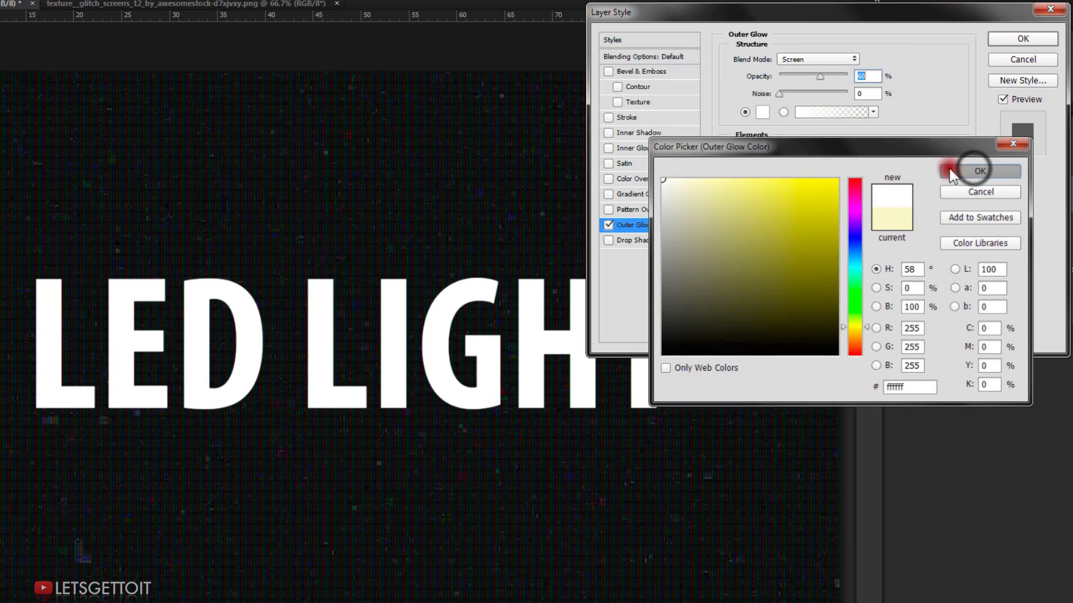
{"action": "left_click_drag", "start_coordinate": [780, 186], "coordinate": [799, 186]}
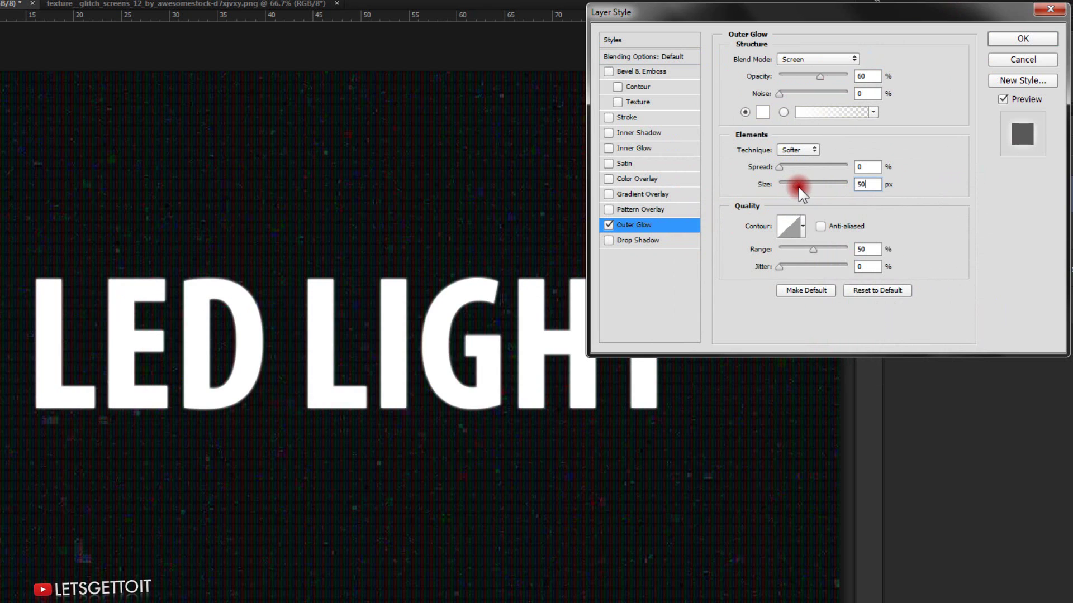
{"action": "left_click", "coordinate": [1014, 39]}
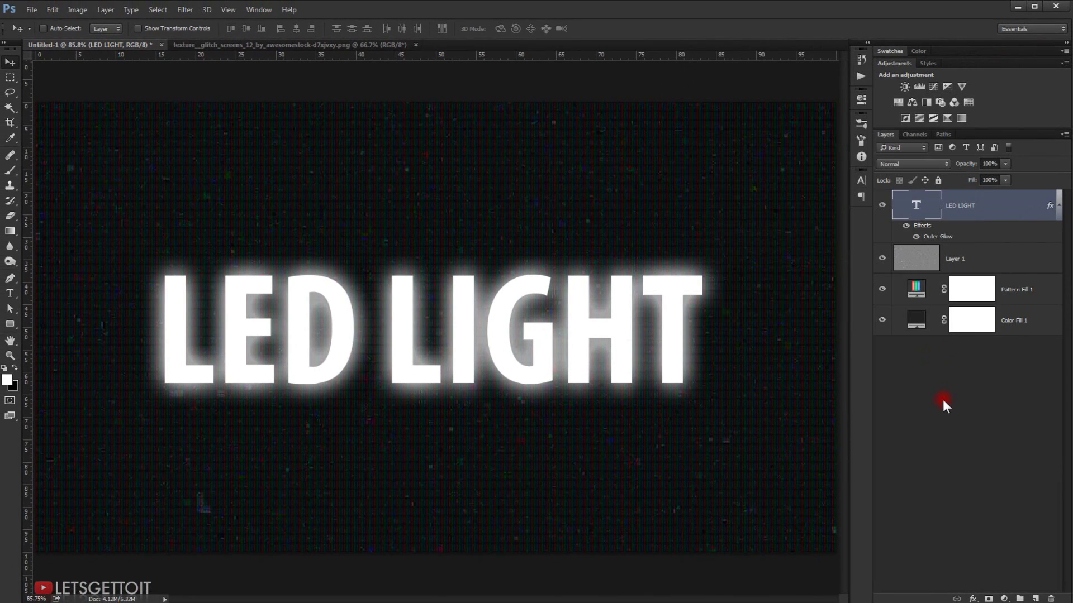
- Collapse the LED LIGHT layer's effects list and convert the layer to a Smart Object
{"action": "left_click", "coordinate": [1061, 207]}
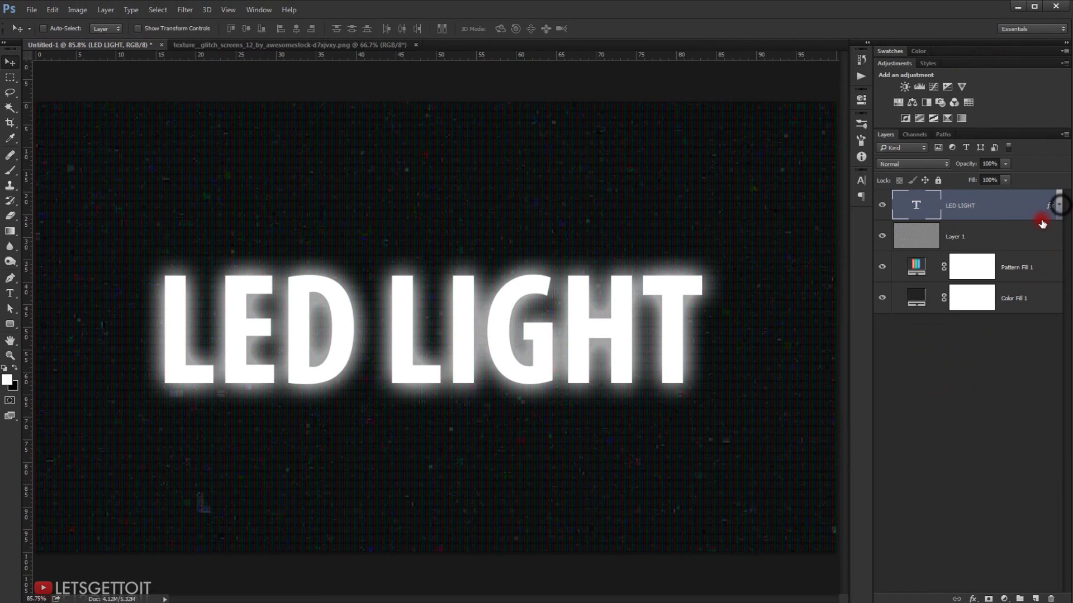
{"action": "right_click", "coordinate": [989, 204]}
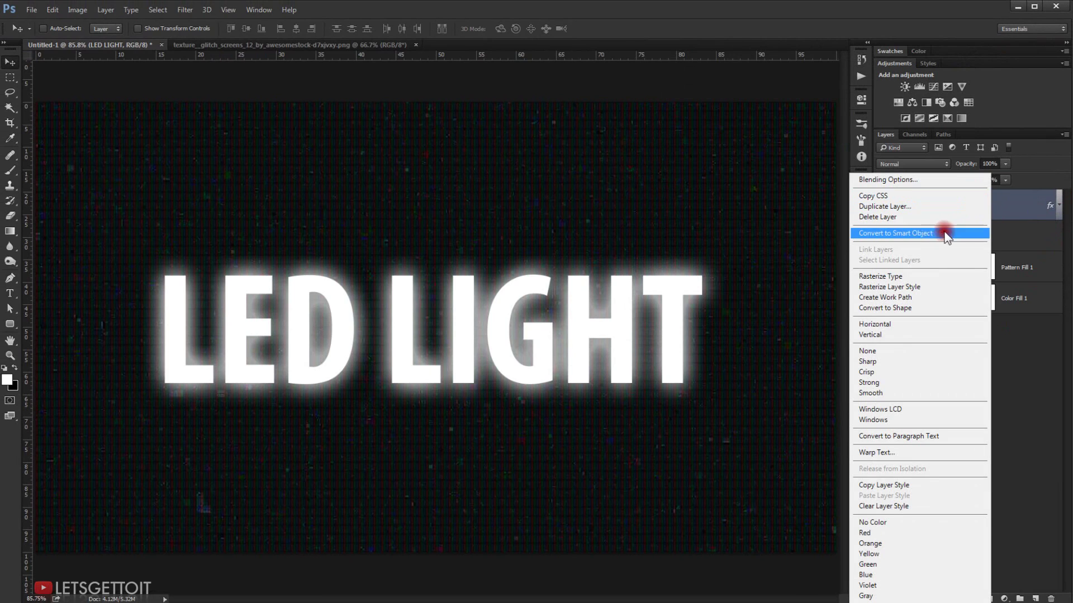
{"action": "left_click", "coordinate": [915, 232]}
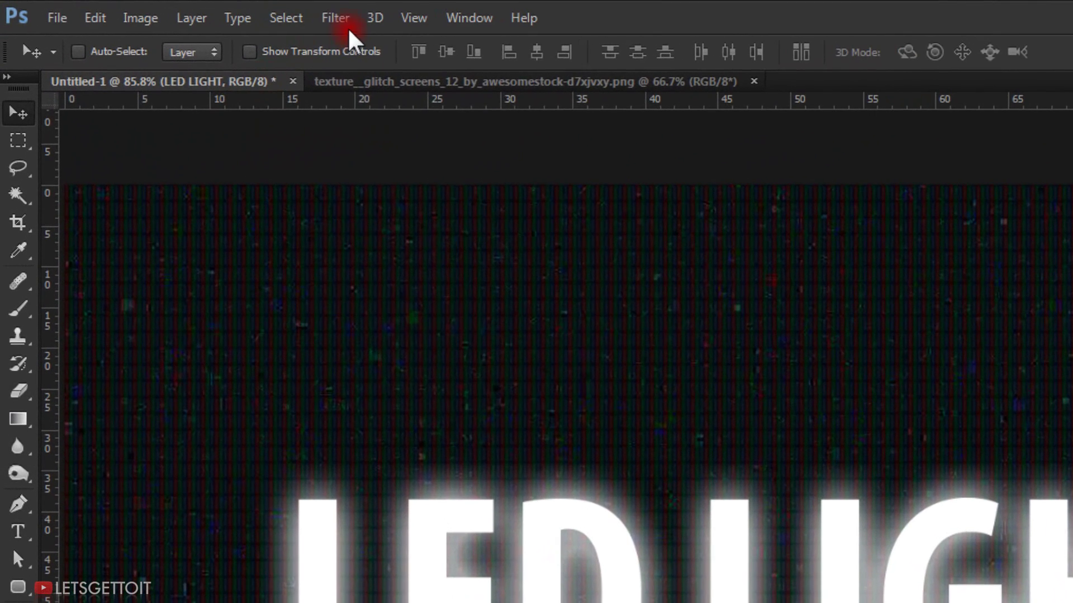
- Apply a slight Gaussian Blur to the LED LIGHT Smart Object to soften the text edges
{"action": "left_click", "coordinate": [185, 9]}
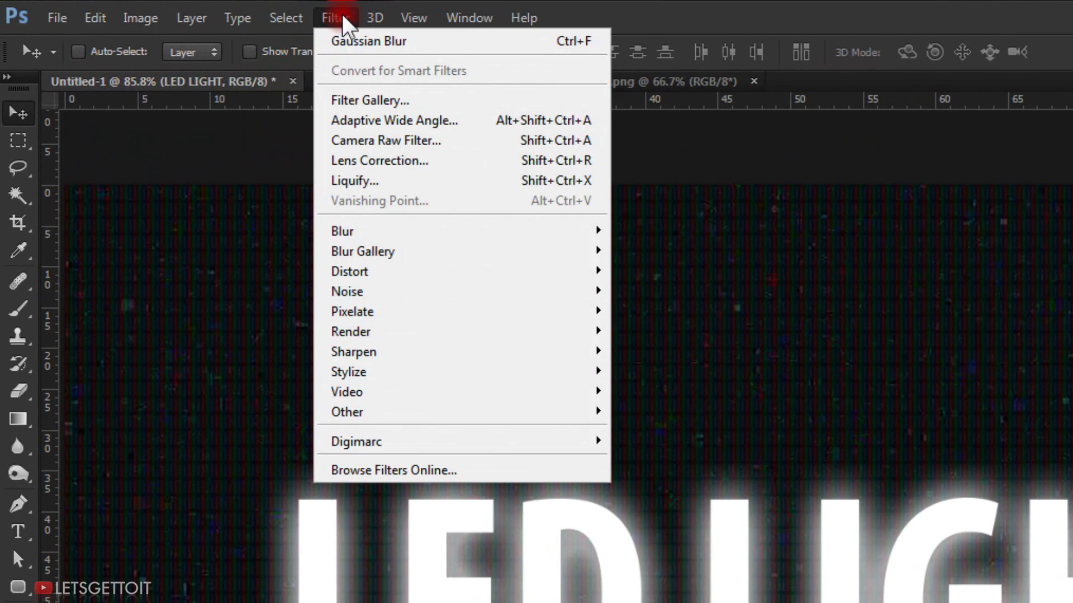
{"action": "mouse_move", "coordinate": [394, 225]}
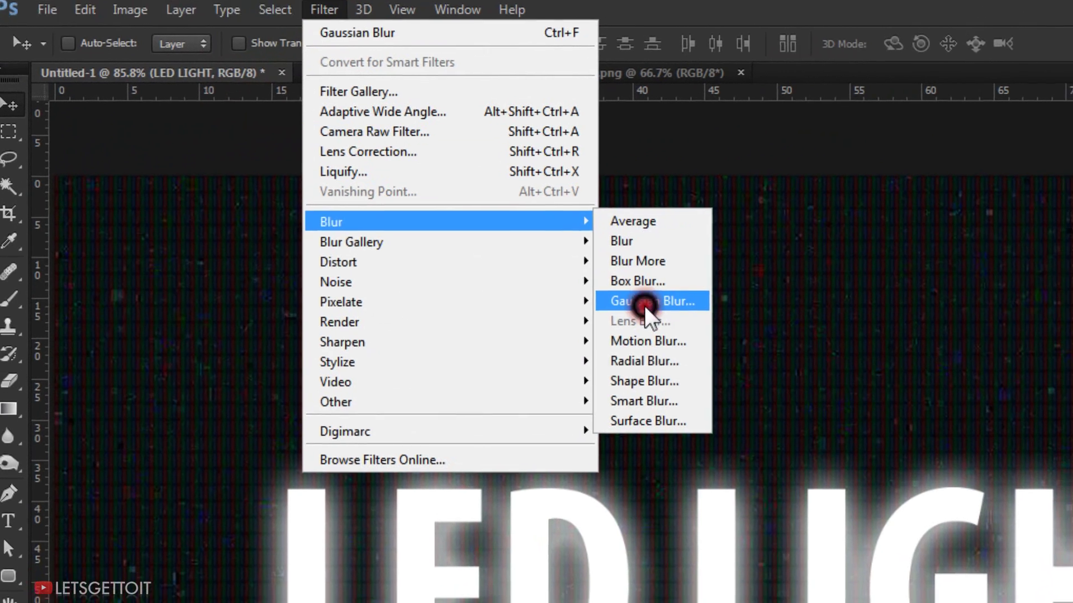
{"action": "left_click", "coordinate": [651, 310]}
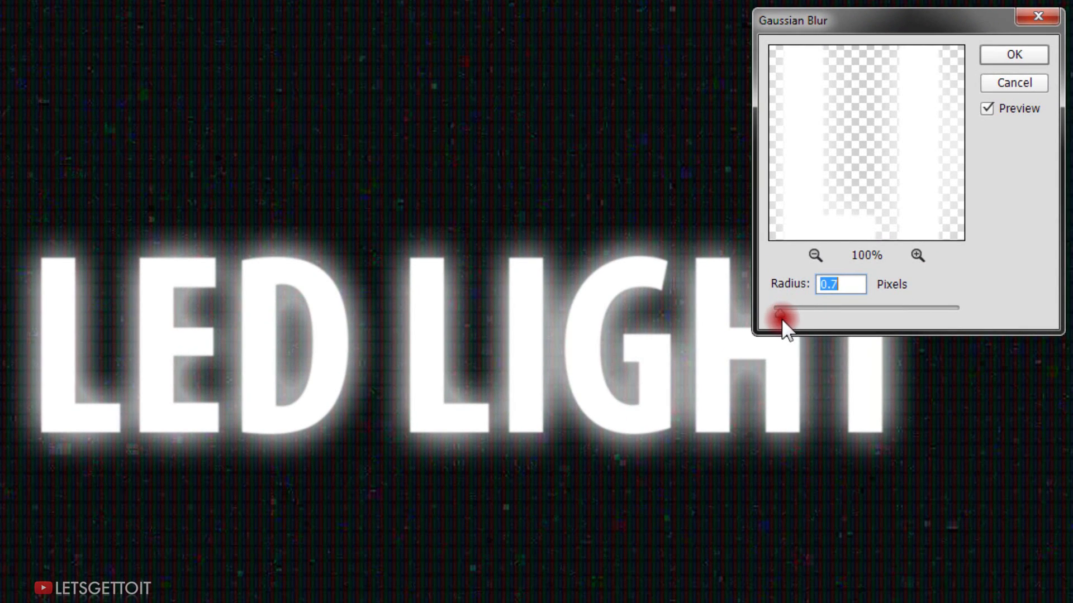
{"action": "left_click_drag", "start_coordinate": [781, 317], "coordinate": [793, 314]}
{"action": "left_click", "coordinate": [1010, 55]}
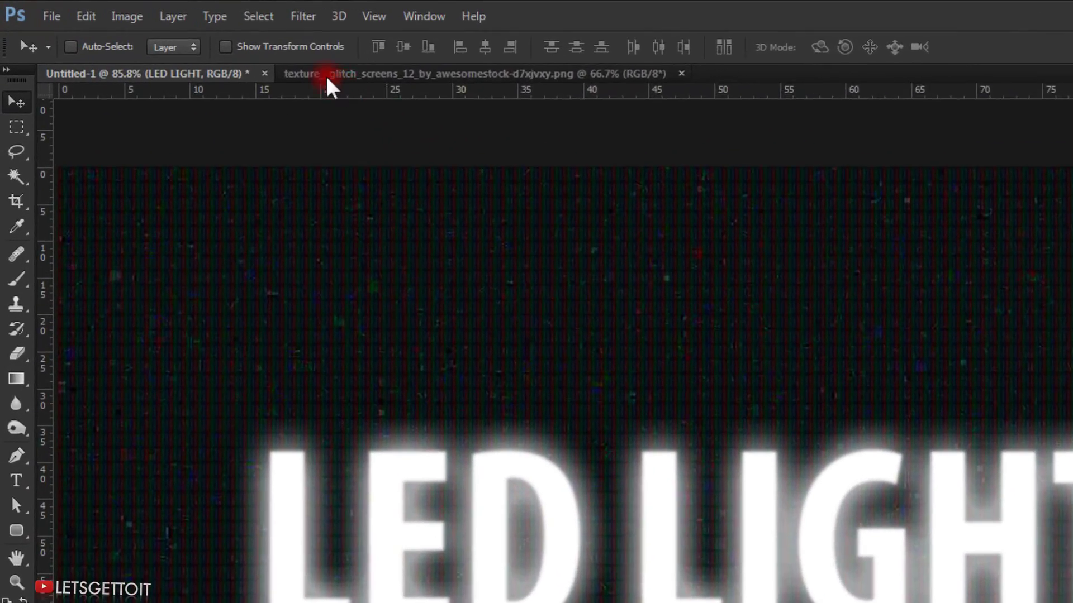
- Apply a Motion Blur to the LED LIGHT Smart Object with a 90° angle and 10 pixels distance
{"action": "left_click", "coordinate": [303, 16]}
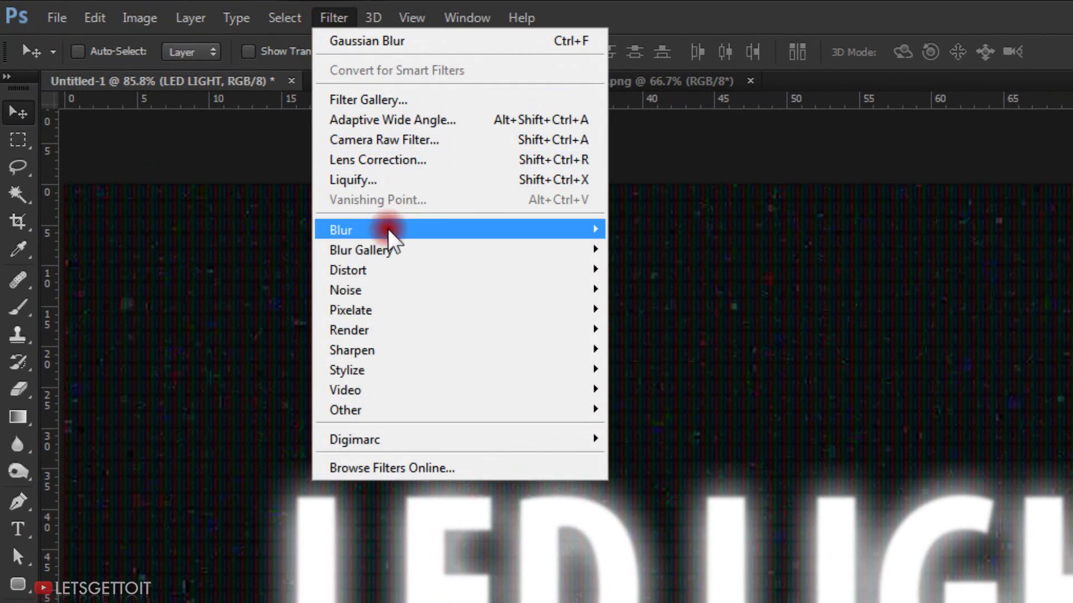
{"action": "mouse_move", "coordinate": [388, 229]}
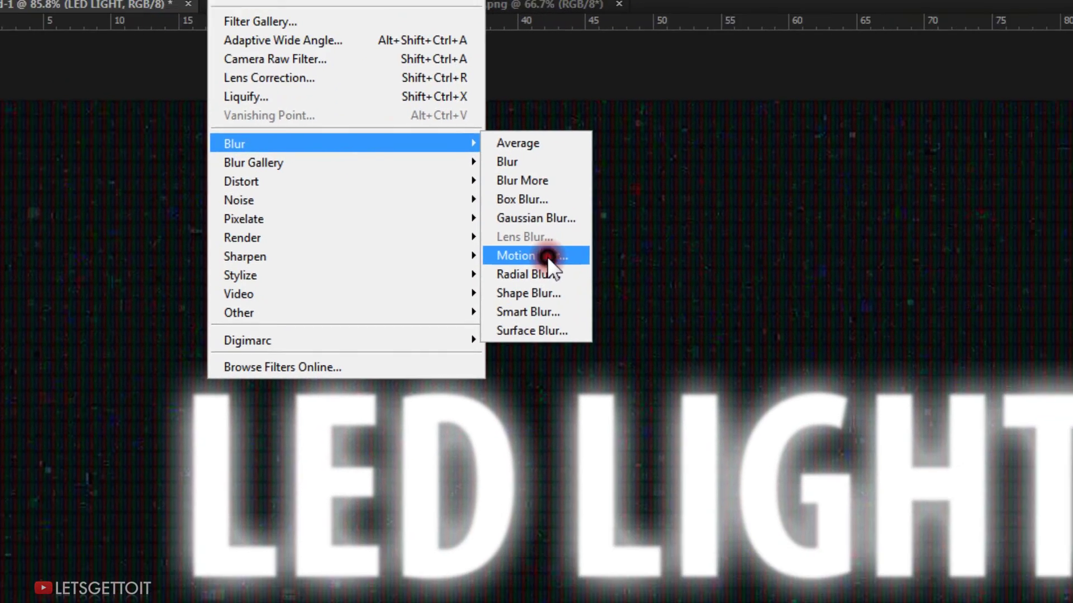
{"action": "left_click", "coordinate": [643, 350]}
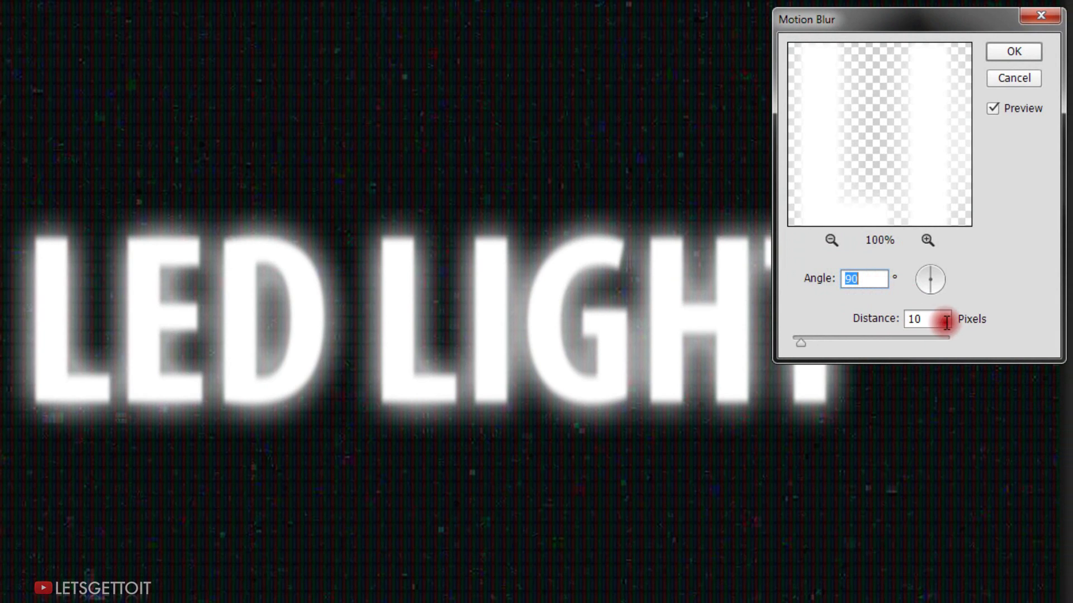
{"action": "left_click", "coordinate": [1013, 51]}
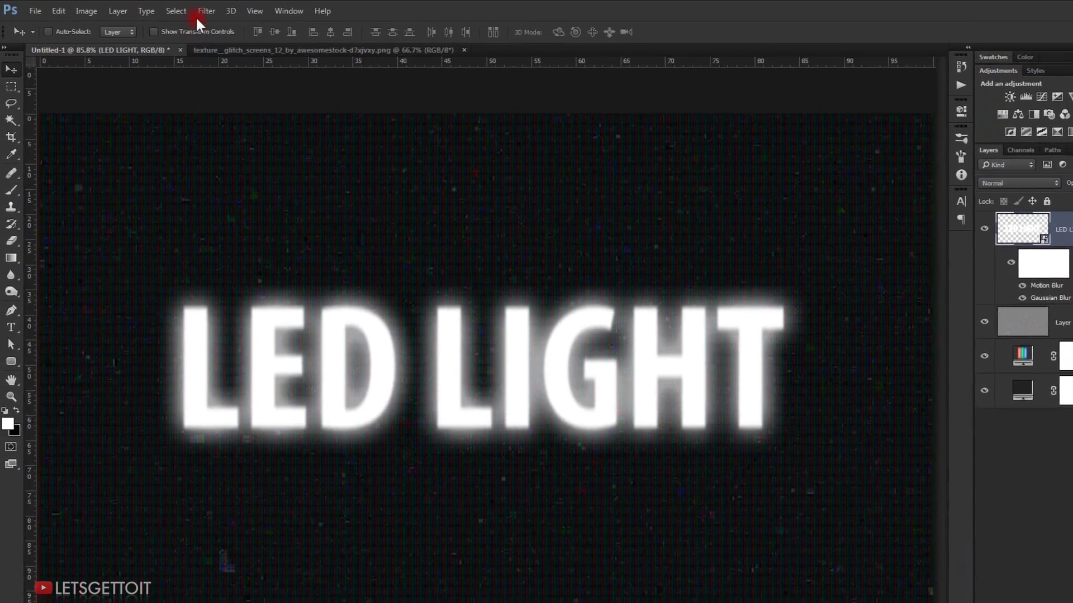
- Apply a Mosaic filter with a cell size of 5 square to the LED LIGHT Smart Object
{"action": "left_click", "coordinate": [185, 9]}
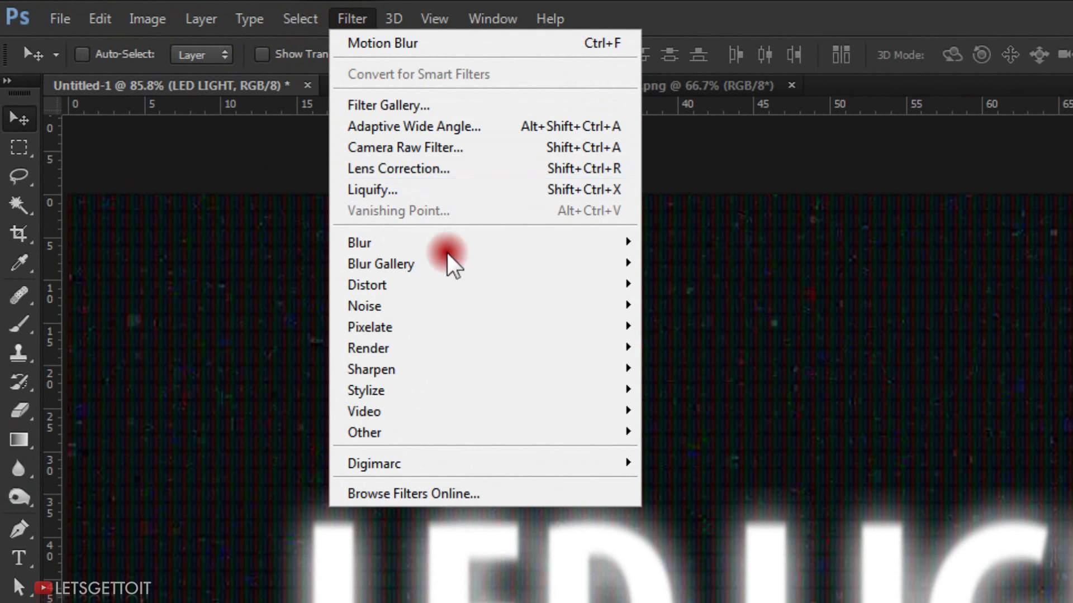
{"action": "mouse_move", "coordinate": [444, 330]}
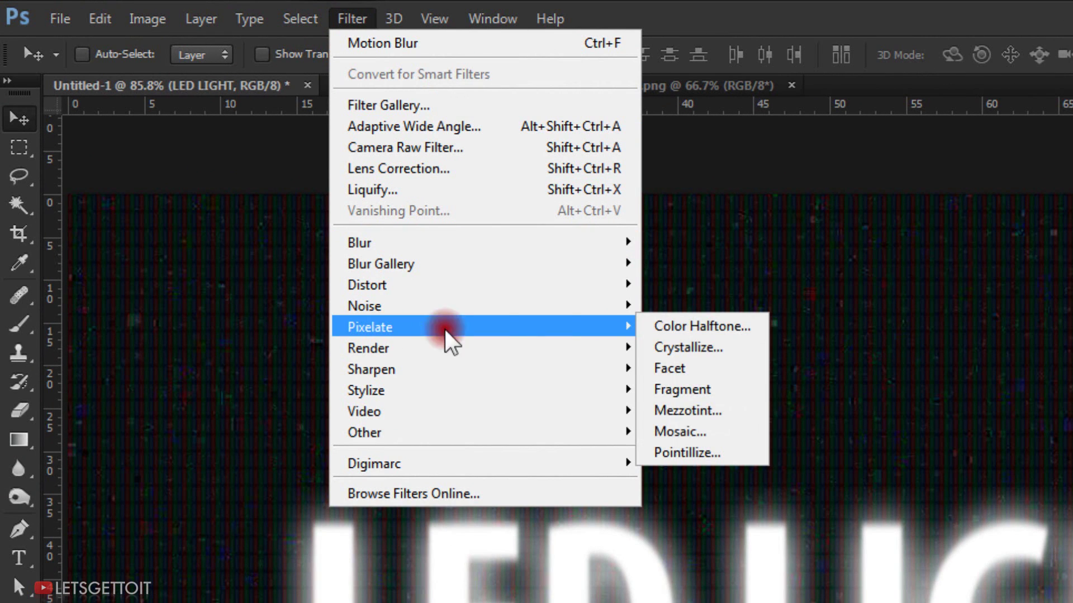
{"action": "left_click", "coordinate": [680, 432]}
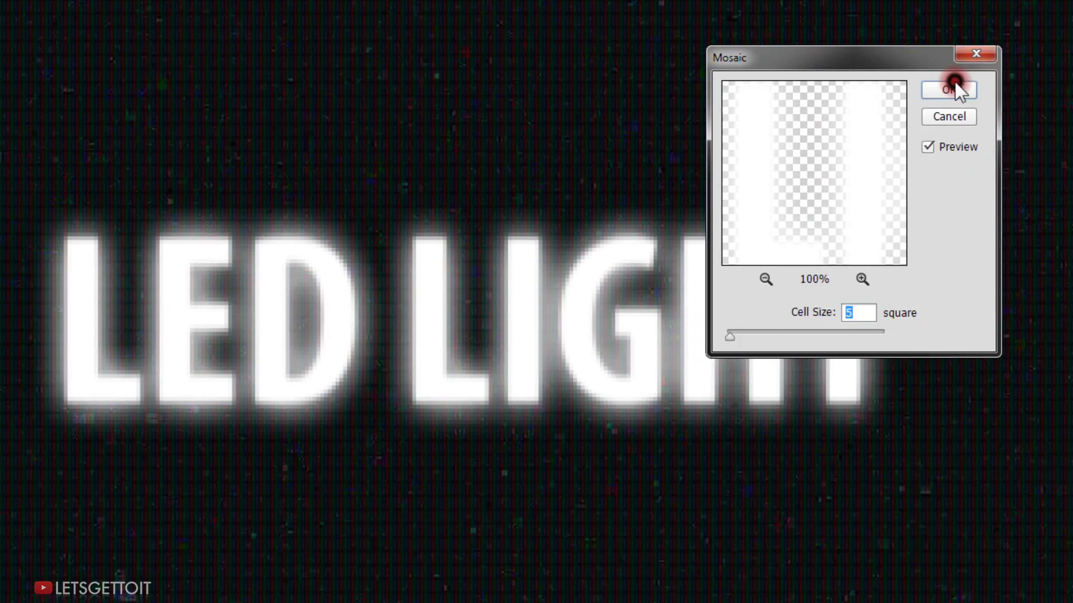
{"action": "left_click", "coordinate": [1001, 68]}
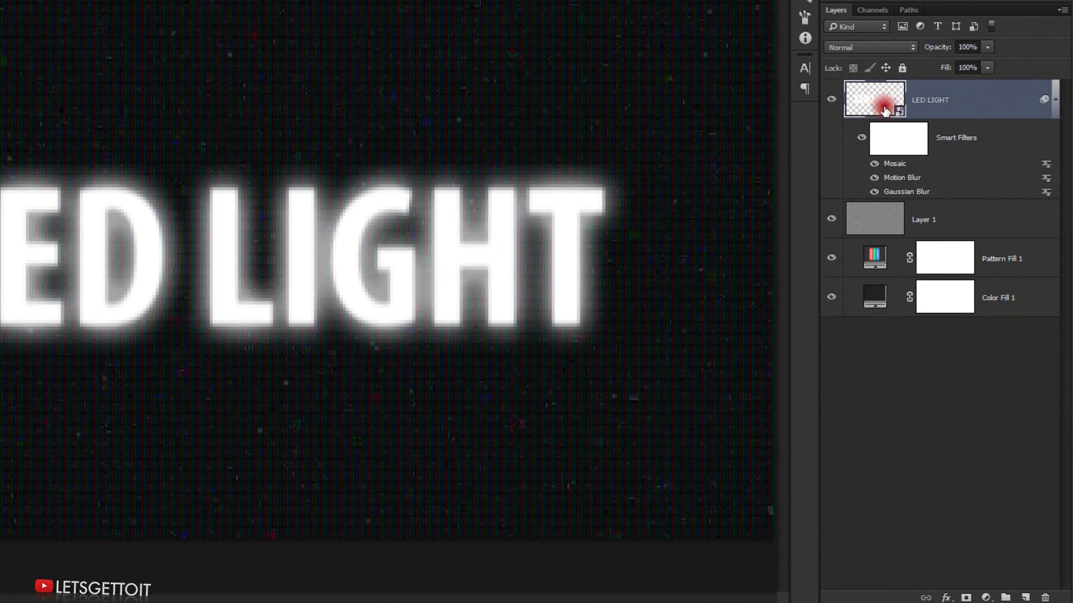
- Add a Pattern Overlay to the LED LIGHT layer using the red-green-blue subpixel pattern at 50% scale
{"action": "double_click", "coordinate": [1000, 101]}
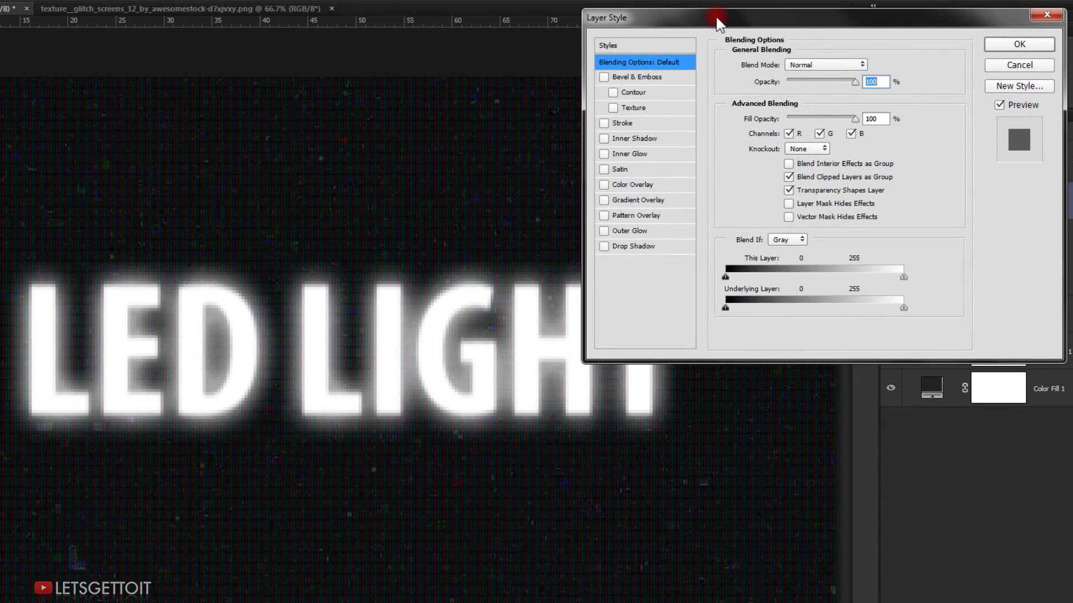
{"action": "left_click", "coordinate": [651, 217]}
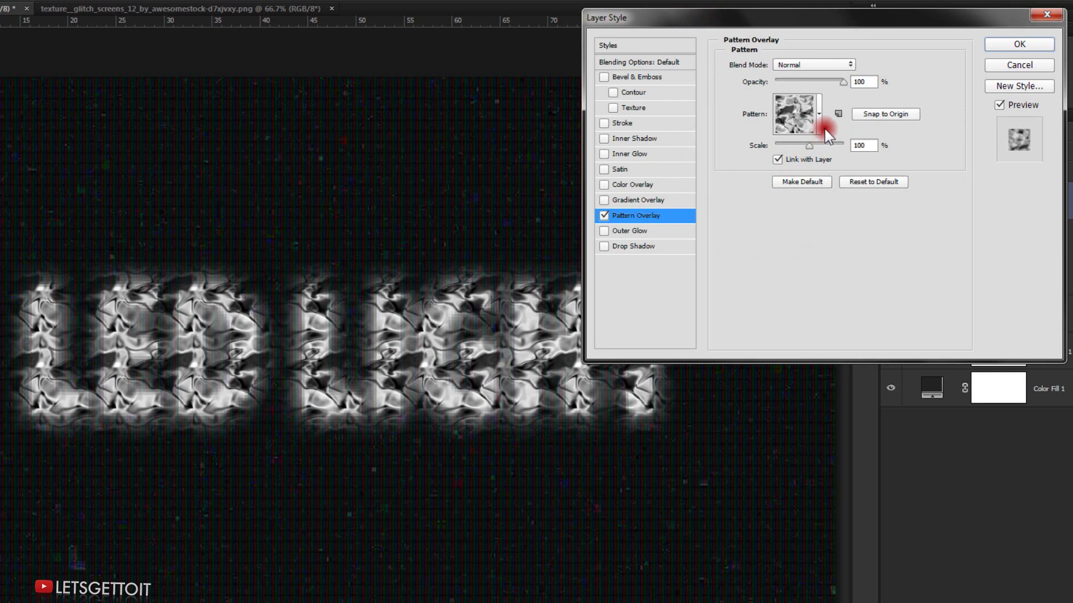
{"action": "left_click", "coordinate": [818, 114]}
{"action": "left_click", "coordinate": [819, 180]}
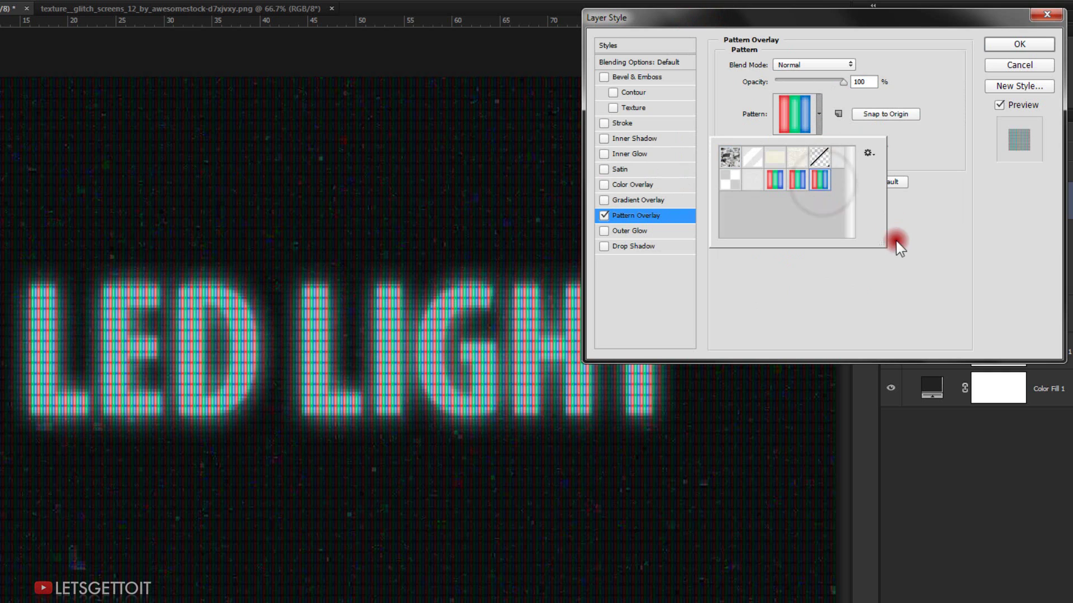
{"action": "left_click", "coordinate": [896, 240]}
{"action": "left_click_drag", "start_coordinate": [852, 149], "coordinate": [925, 149]}
{"action": "type", "text": "50"}
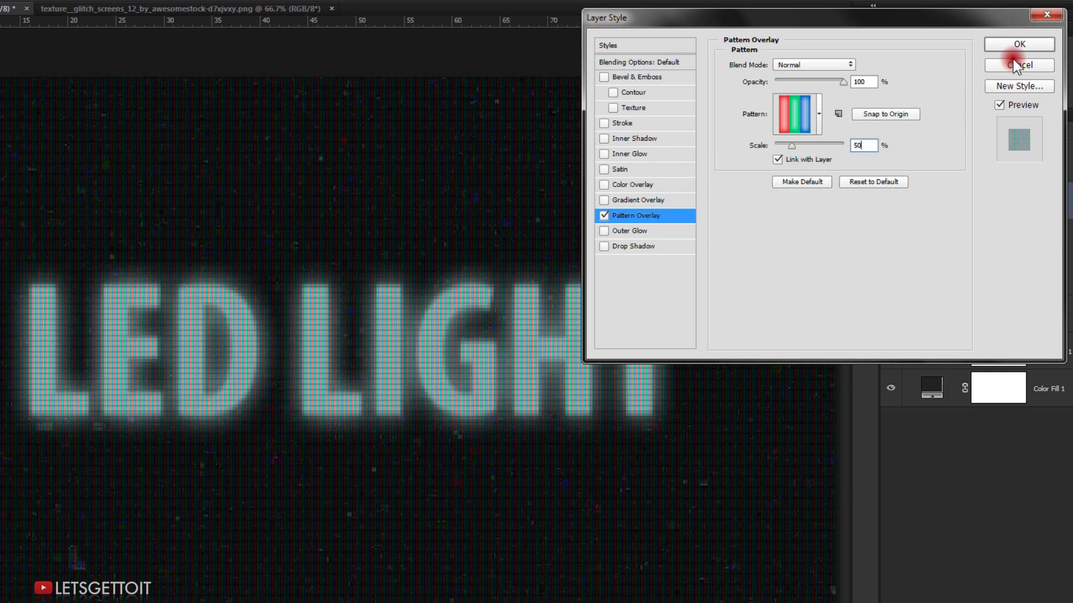
{"action": "left_click", "coordinate": [1034, 44]}
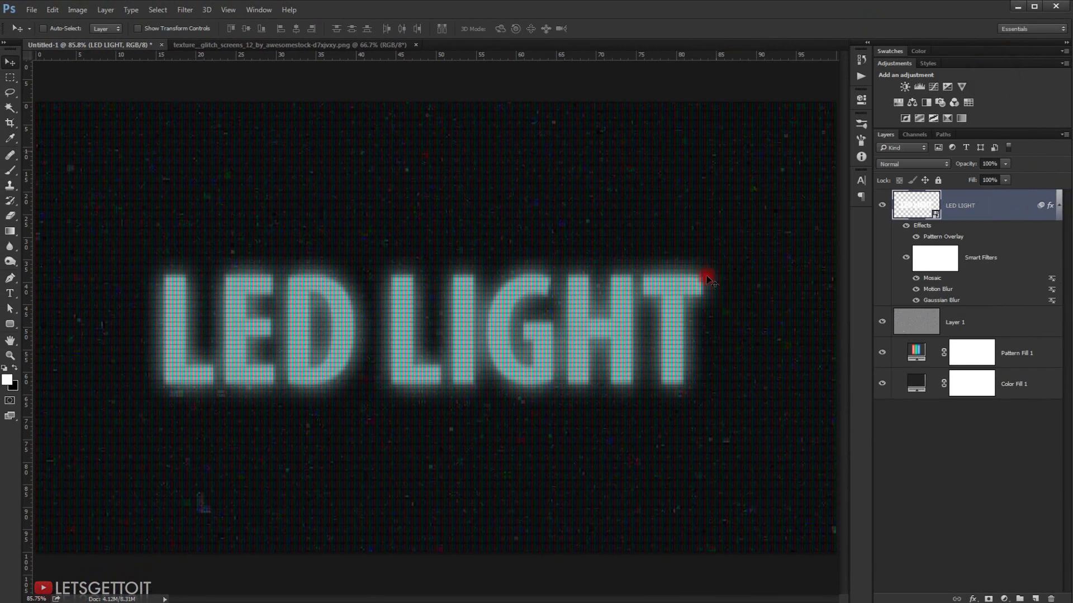
- Collapse the LED LIGHT layer's effects list, duplicate the layer and delete the smart filters from the copy
{"action": "scroll", "coordinate": [428, 367], "scroll_direction": "up", "scroll_amount": 2}
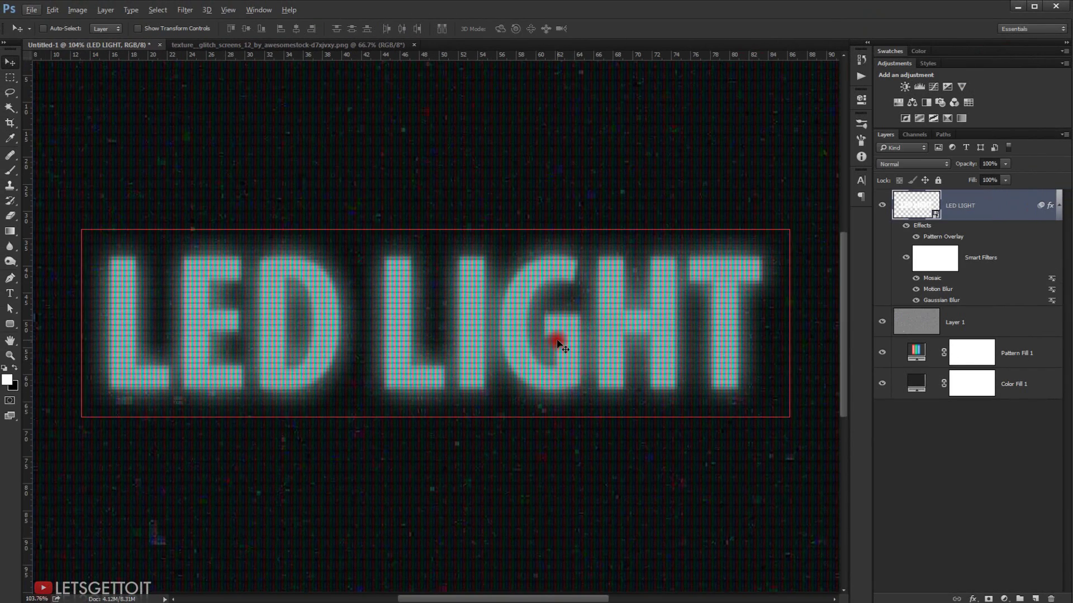
{"action": "key", "text": "ctrl+0"}
{"action": "left_click", "coordinate": [1060, 207]}
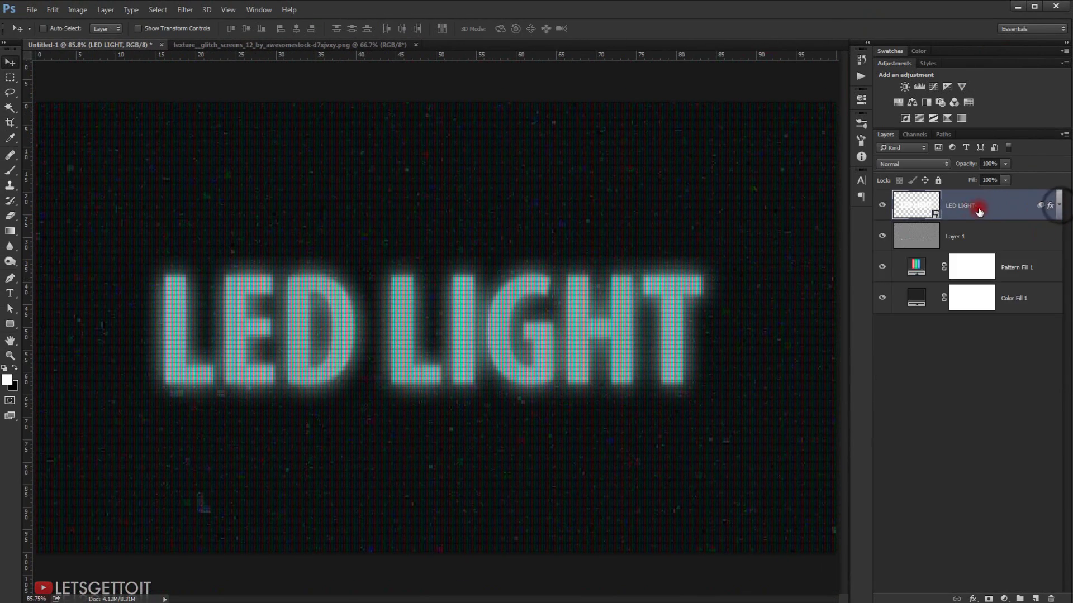
{"action": "key", "text": "ctrl+j"}
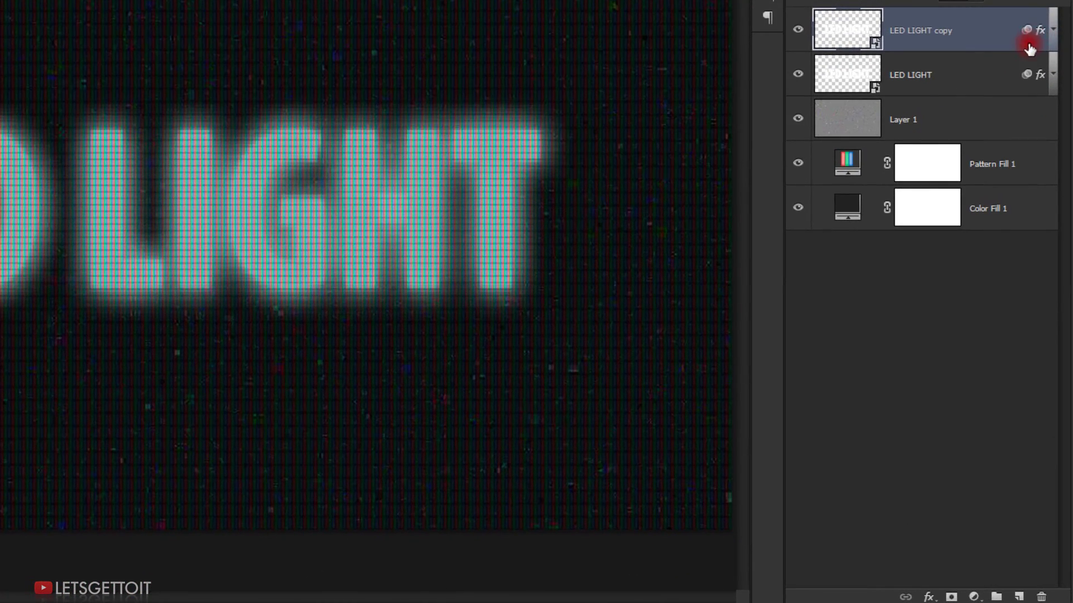
{"action": "left_click_drag", "start_coordinate": [1026, 39], "coordinate": [1043, 595]}
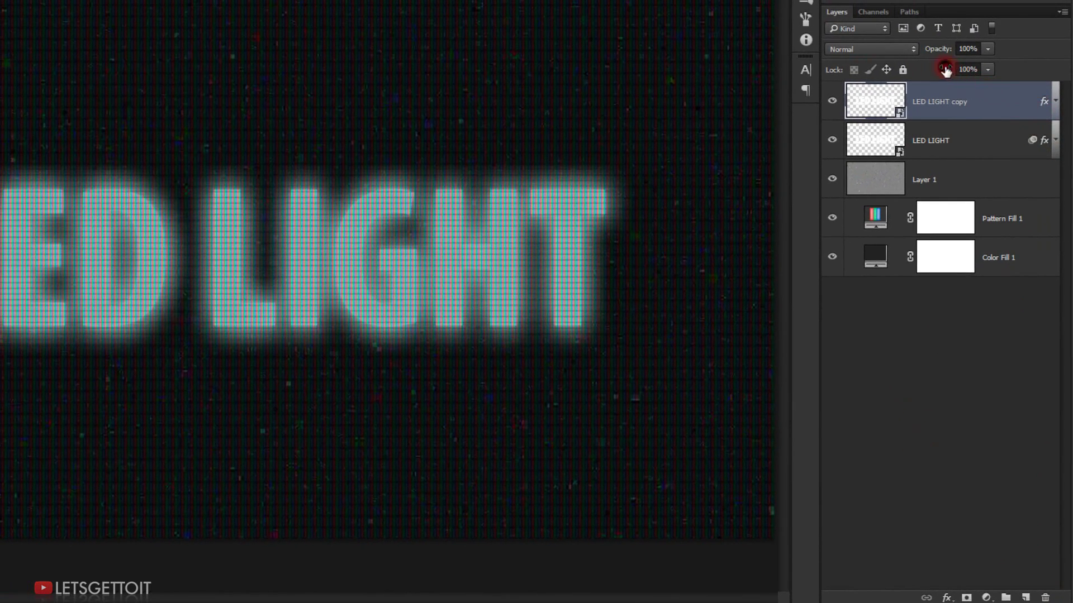
- Set the LED LIGHT copy layer's Fill to 0% and turn off its Pattern Overlay
{"action": "left_click_drag", "start_coordinate": [944, 69], "coordinate": [754, 52]}
{"action": "double_click", "coordinate": [1047, 107]}
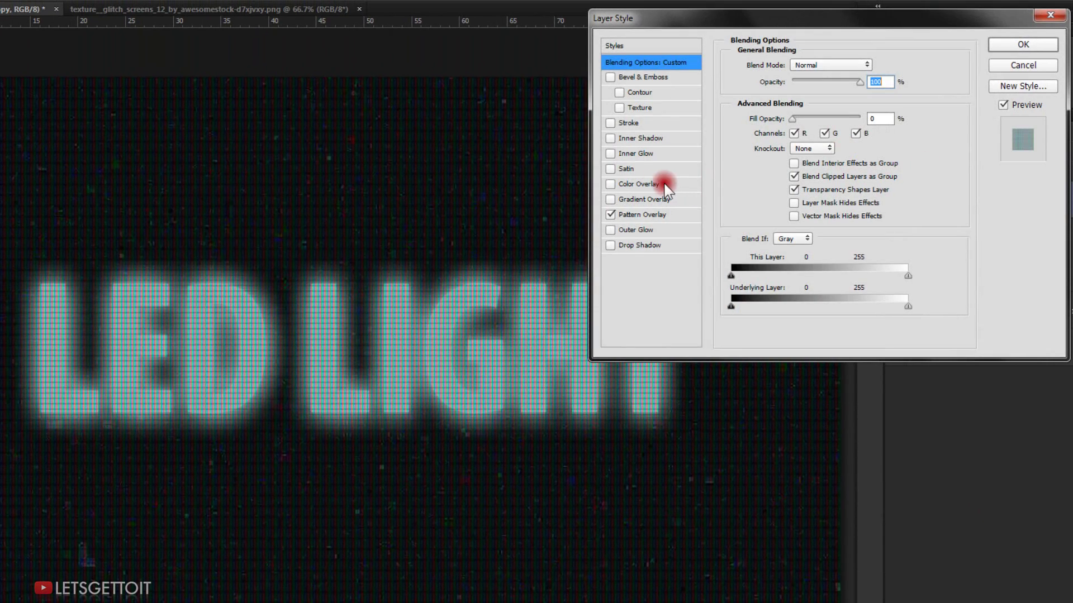
{"action": "left_click", "coordinate": [610, 216]}
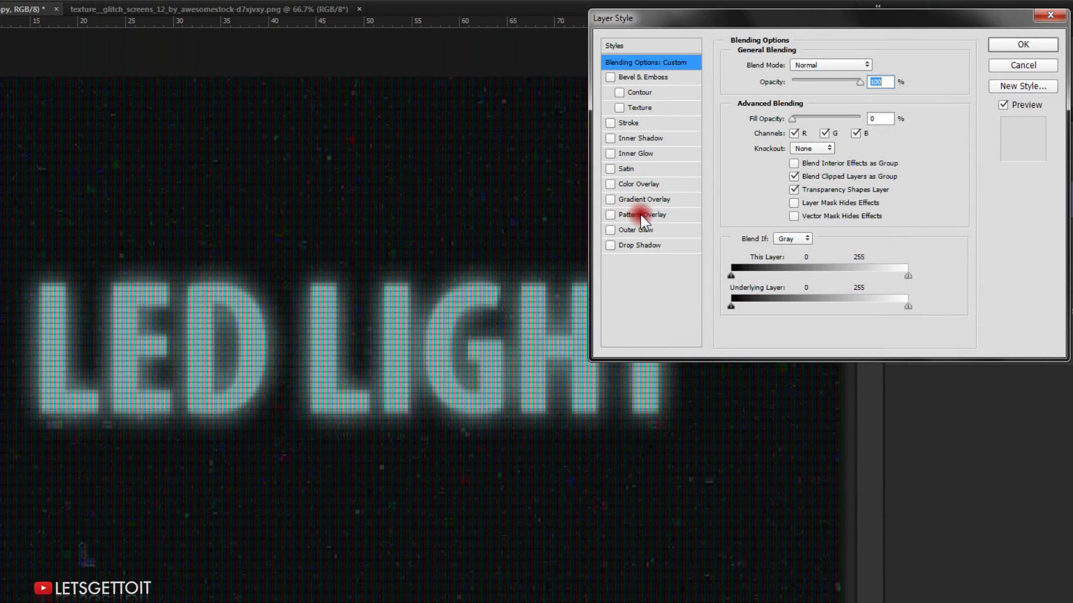
- Enable a Gradient Overlay on the LED LIGHT copy layer and colour the gradient's starting stop bright red
{"action": "left_click", "coordinate": [644, 200]}
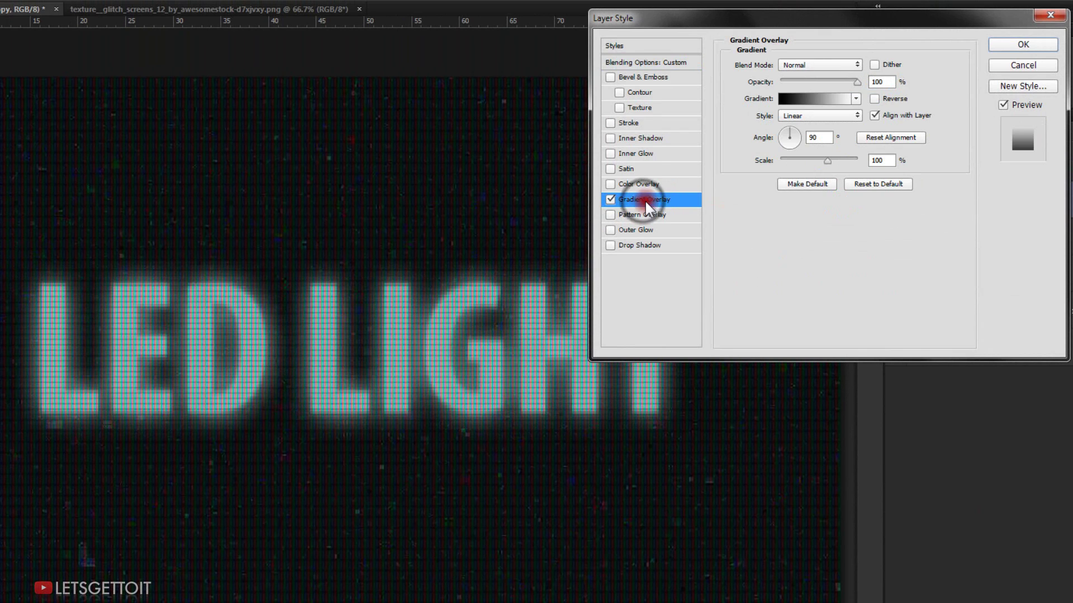
{"action": "left_click", "coordinate": [809, 100]}
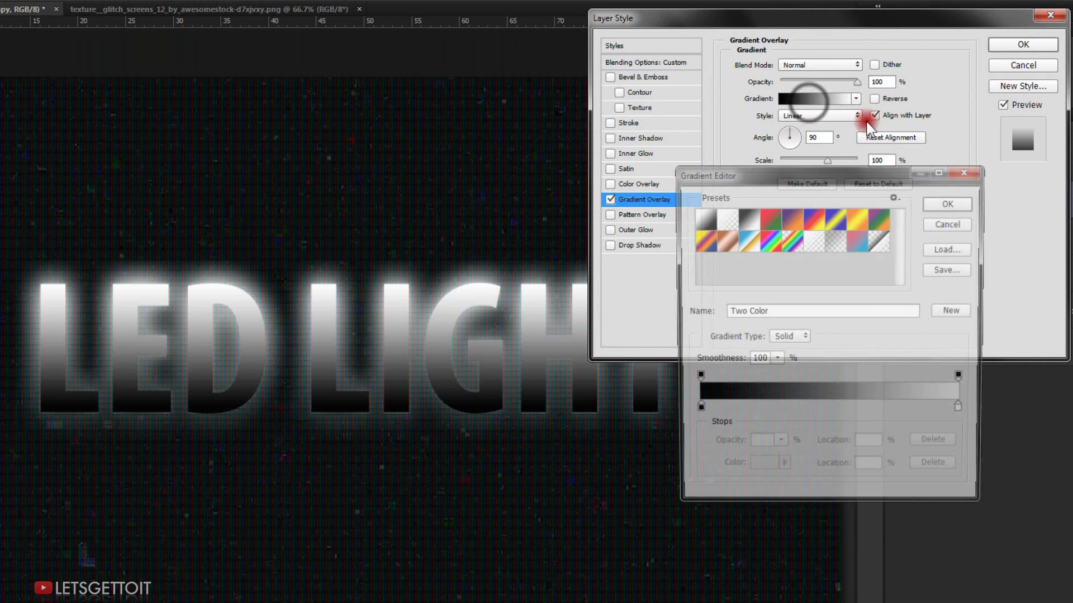
{"action": "double_click", "coordinate": [696, 412]}
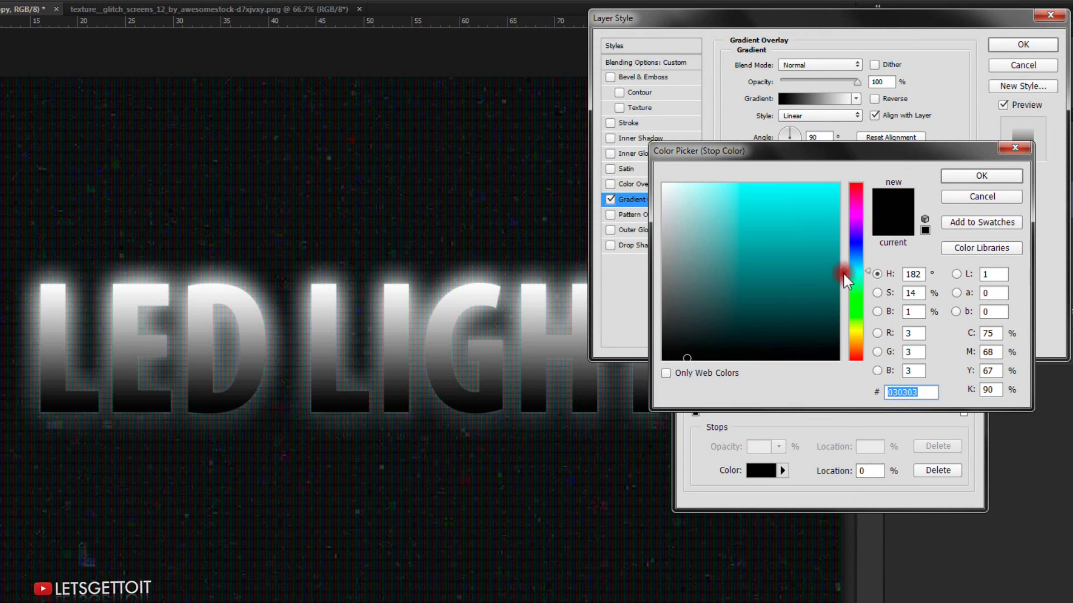
{"action": "left_click_drag", "start_coordinate": [842, 271], "coordinate": [856, 183]}
{"action": "left_click", "coordinate": [790, 241]}
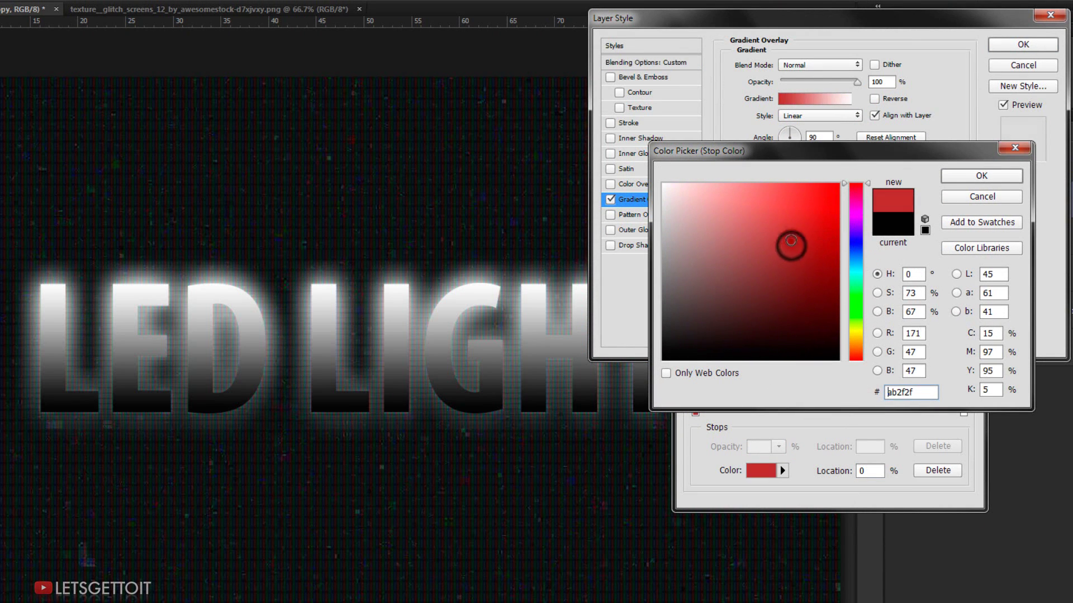
{"action": "left_click", "coordinate": [798, 230]}
{"action": "left_click", "coordinate": [973, 182]}
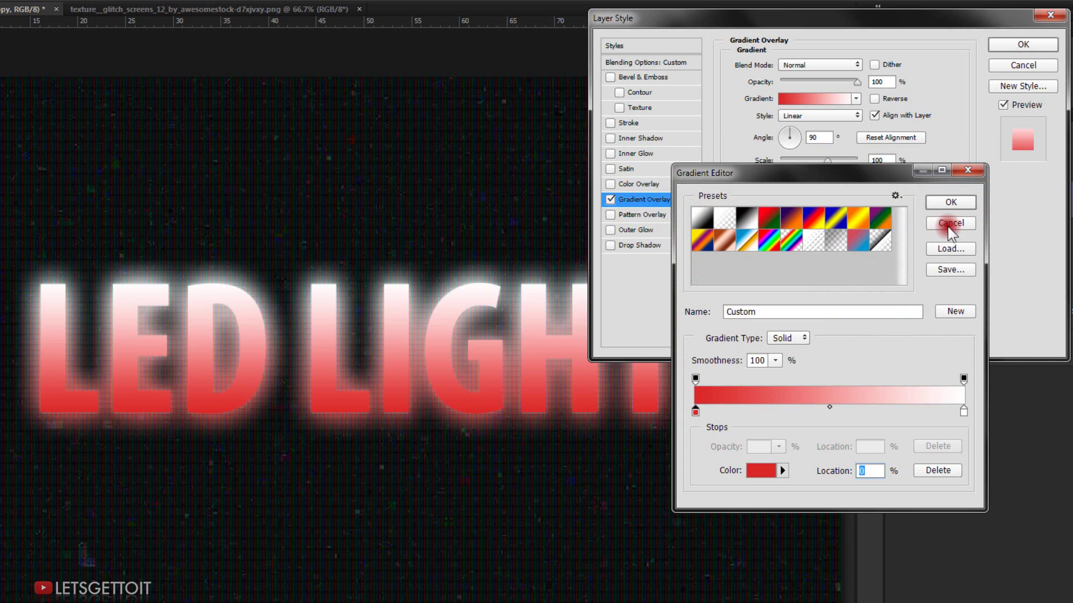
- Colour the gradient's end stop blue #2e70d3 and accept the red-to-blue gradient
{"action": "double_click", "coordinate": [963, 412]}
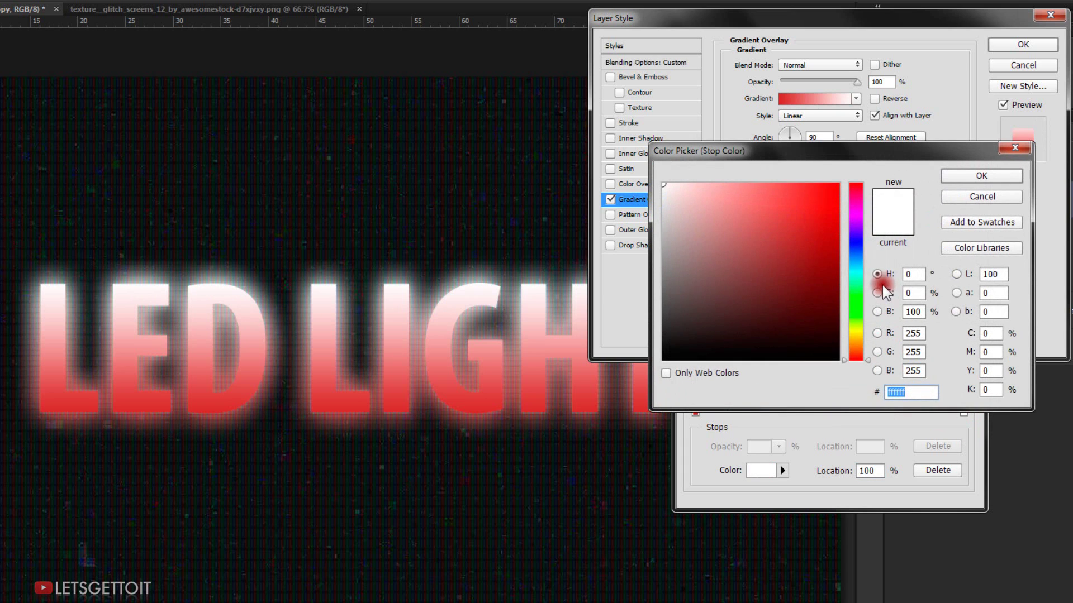
{"action": "mouse_move", "coordinate": [858, 262]}
{"action": "left_mouse_down"}
{"action": "mouse_move", "coordinate": [857, 246]}
{"action": "mouse_move", "coordinate": [810, 232]}
{"action": "mouse_move", "coordinate": [801, 214]}
{"action": "left_mouse_up"}
{"action": "left_click", "coordinate": [810, 249]}
{"action": "left_click", "coordinate": [981, 176]}
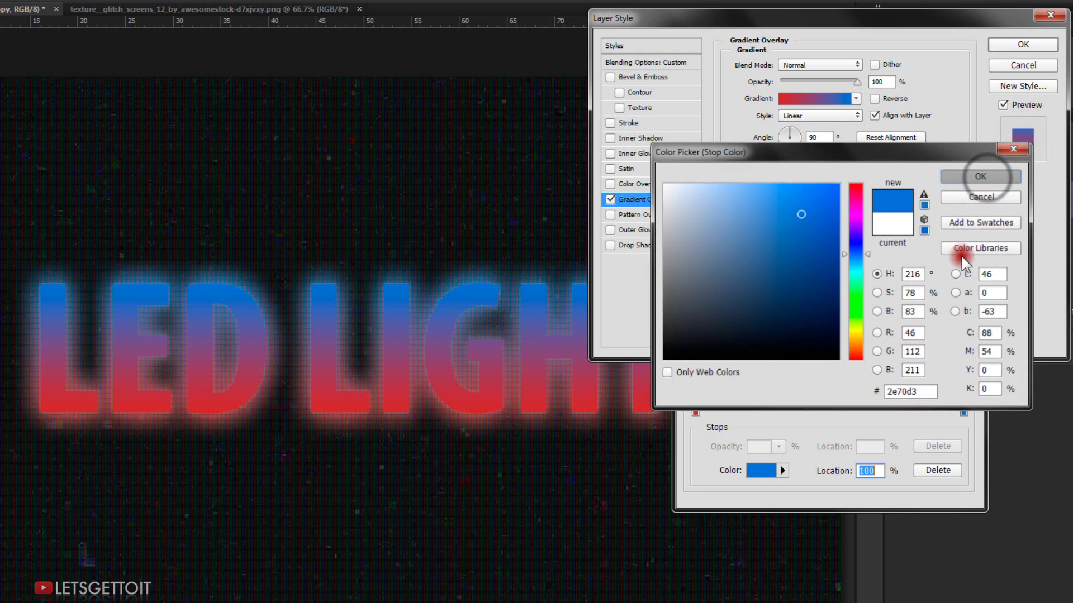
{"action": "left_click", "coordinate": [957, 201]}
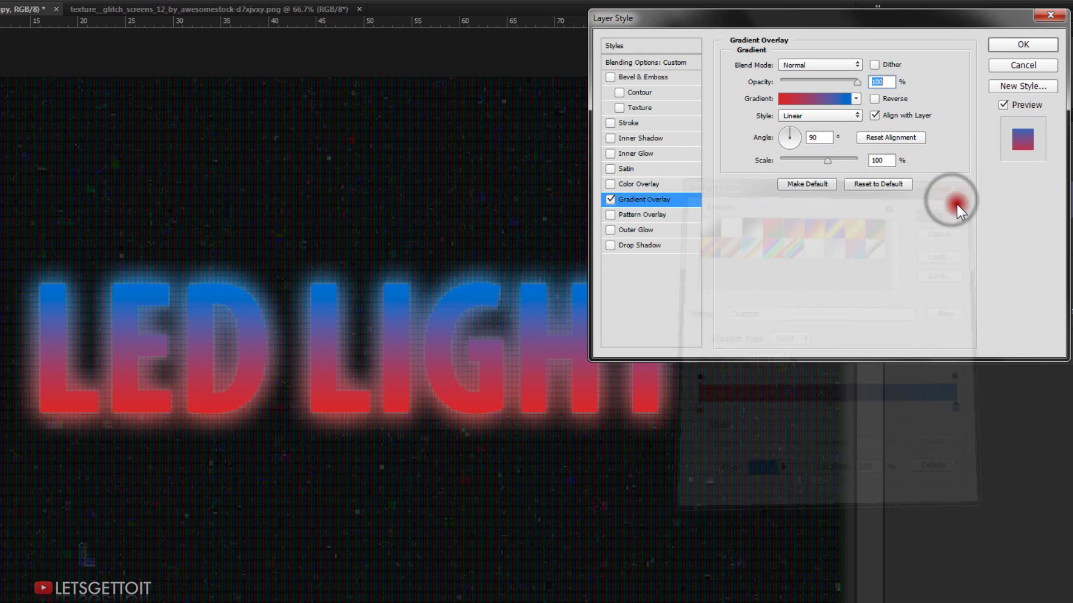
- Set the Gradient Overlay's blend mode to Color, its angle to 45° and its scale to 120%
{"action": "left_click", "coordinate": [819, 70]}
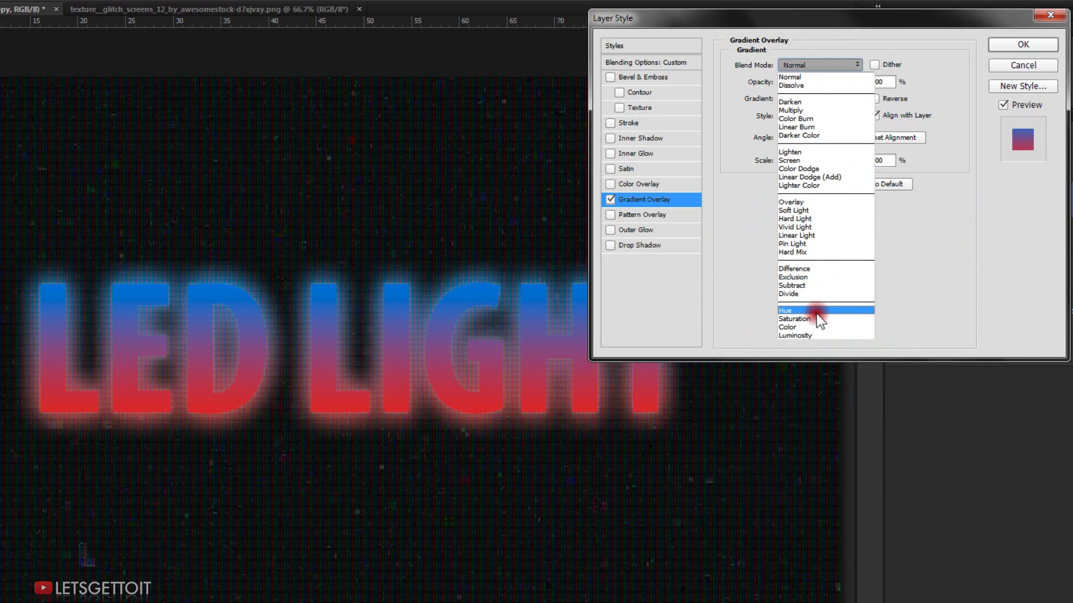
{"action": "left_click", "coordinate": [805, 327]}
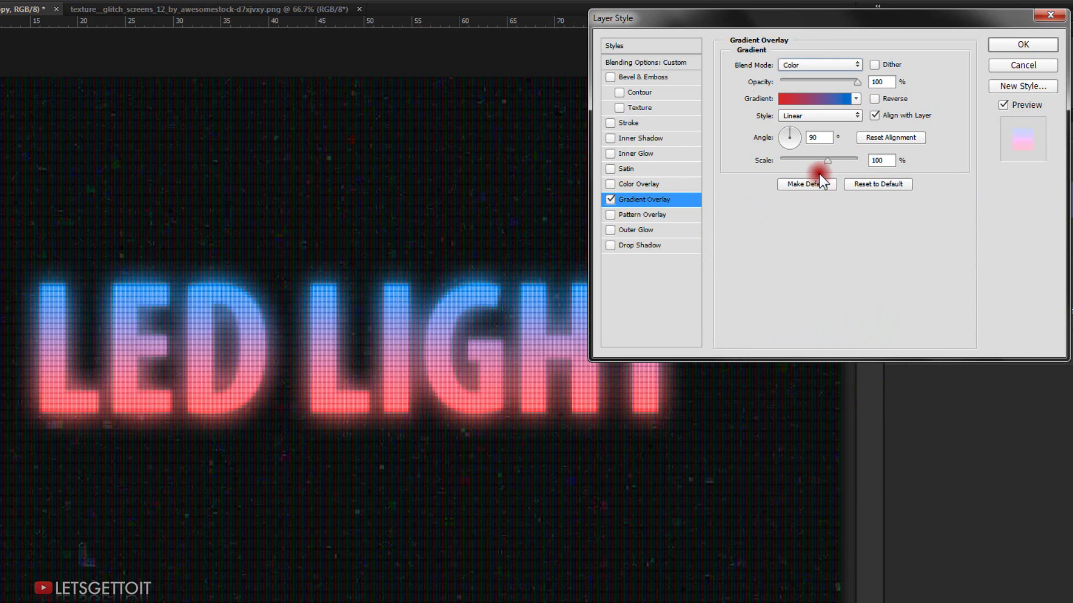
{"action": "left_click", "coordinate": [796, 133]}
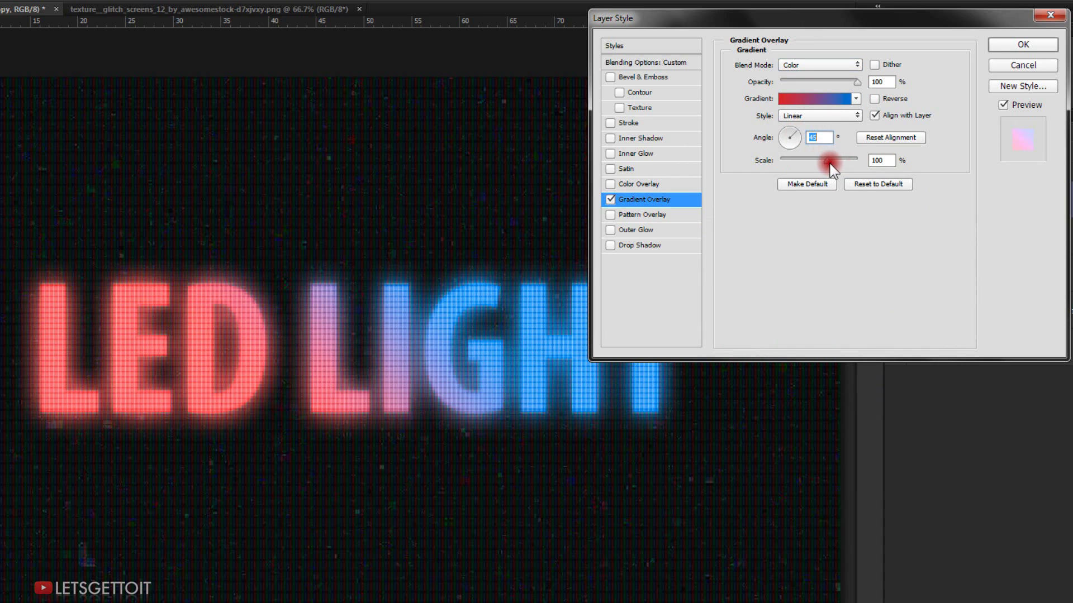
{"action": "left_click_drag", "start_coordinate": [830, 165], "coordinate": [840, 170]}
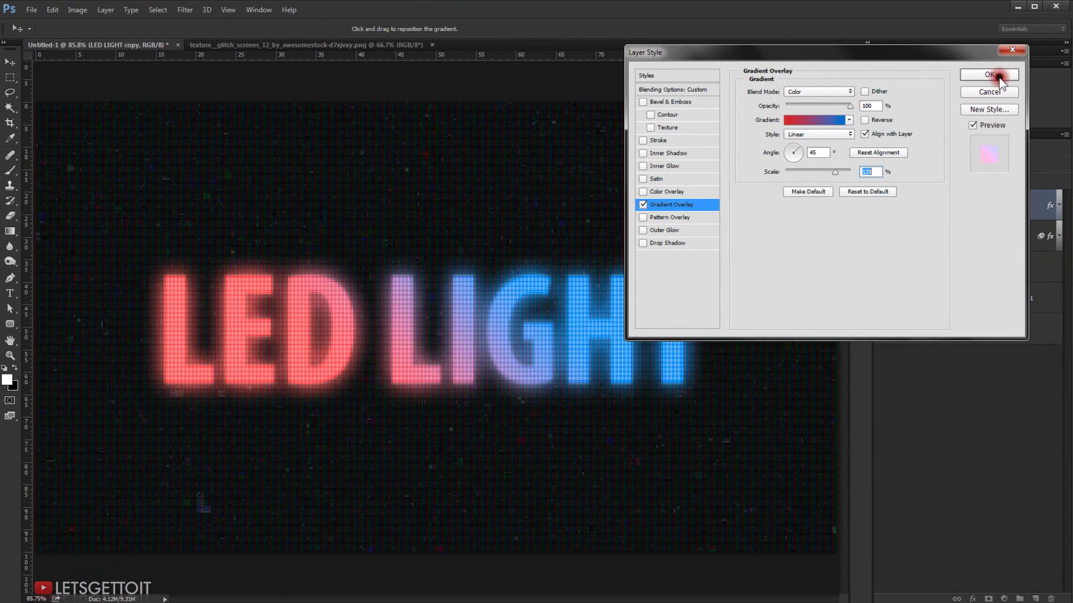
- Apply the Gradient Overlay layer style to the LED LIGHT copy layer and deselect all layers
{"action": "left_click", "coordinate": [1023, 44]}
{"action": "left_click", "coordinate": [910, 483]}
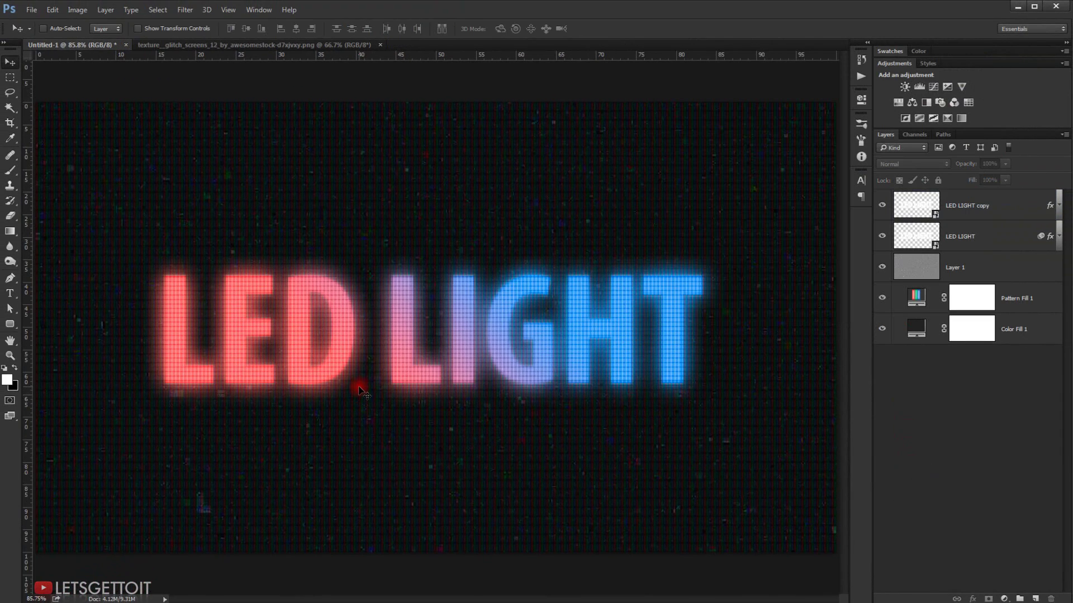
{"action": "scroll", "coordinate": [354, 383], "scroll_direction": "down", "scroll_amount": 1}
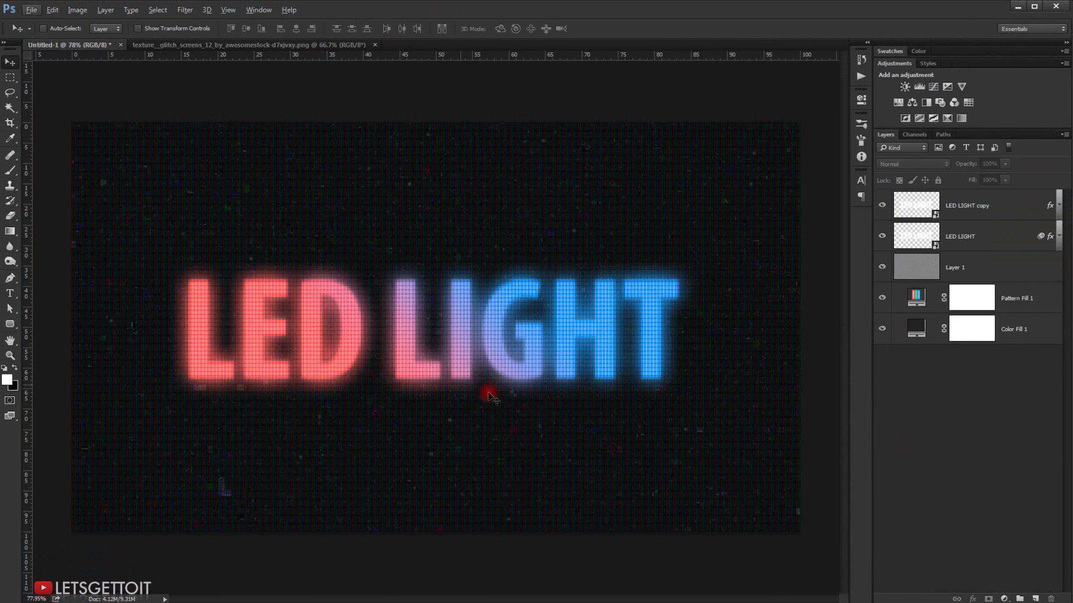
{"action": "scroll", "coordinate": [554, 389], "scroll_direction": "up", "scroll_amount": 1}
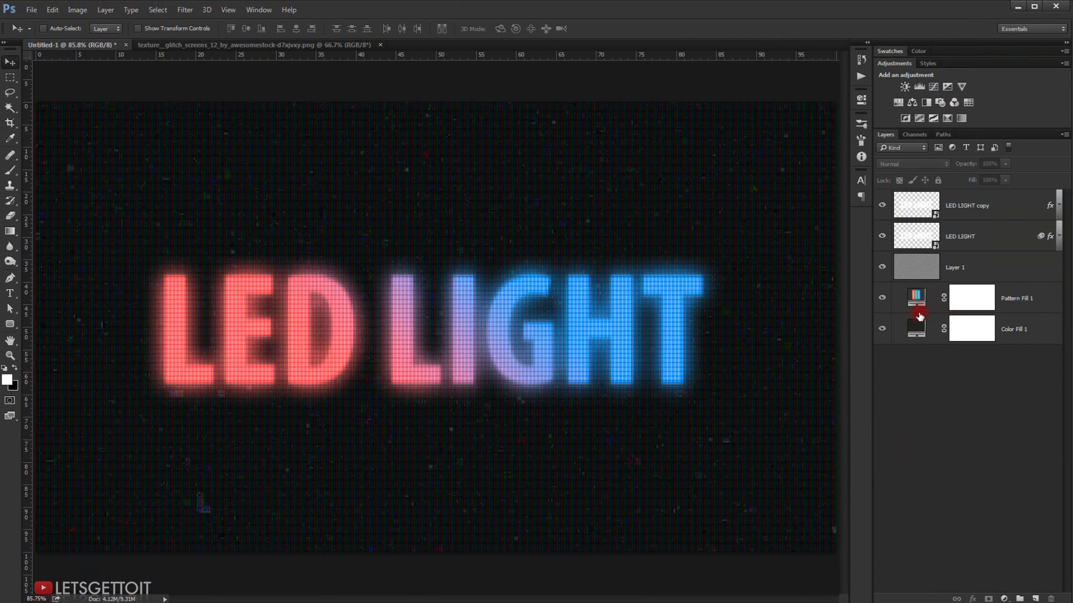
- Add a Curves adjustment layer above the LED LIGHT copy layer
{"action": "left_click", "coordinate": [984, 212]}
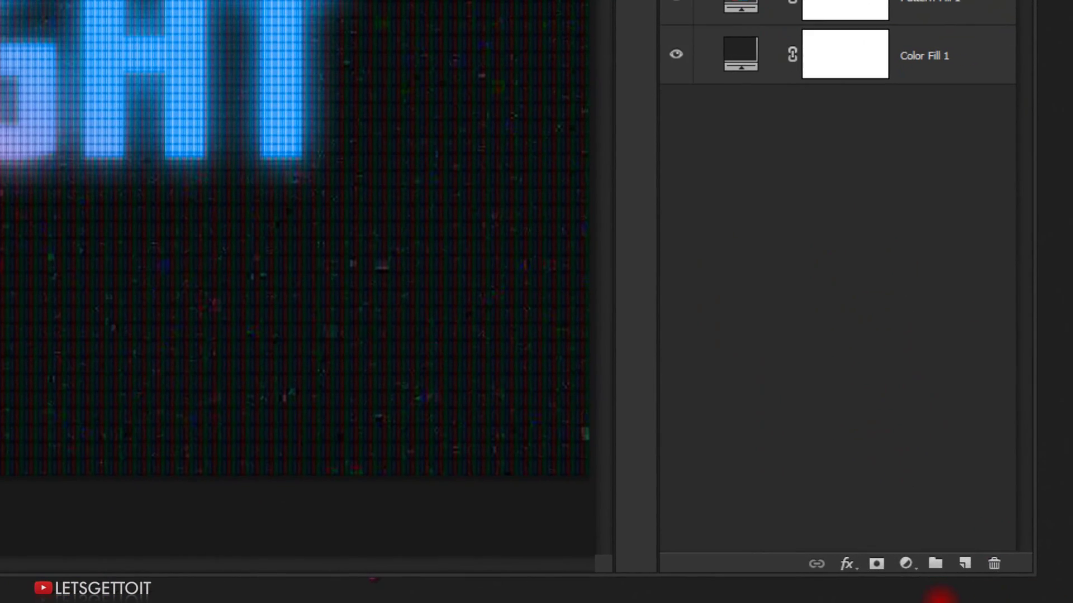
{"action": "left_click", "coordinate": [1004, 598]}
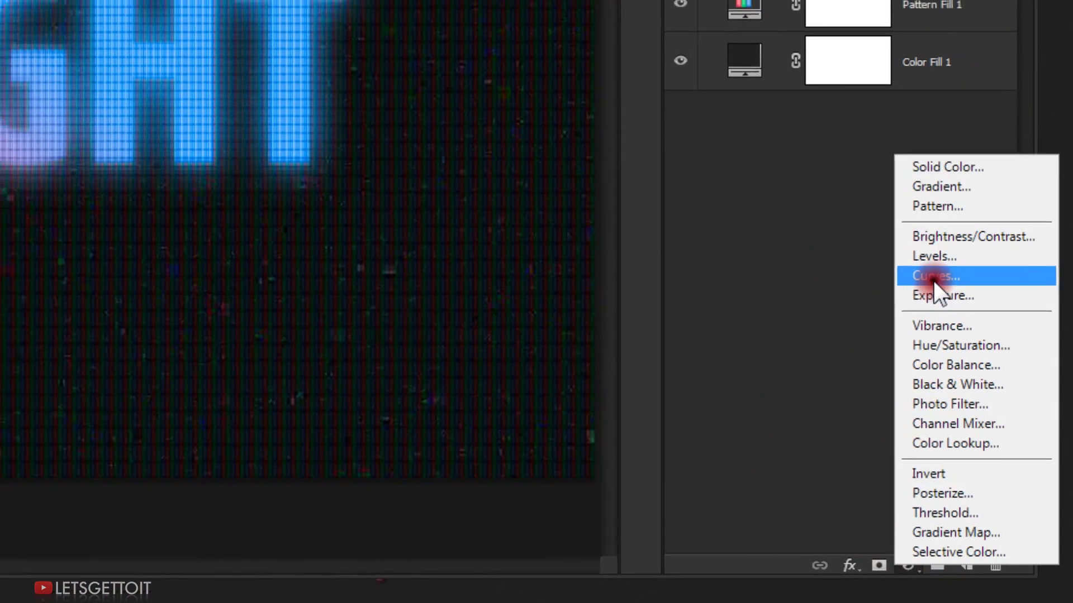
{"action": "left_click", "coordinate": [933, 272]}
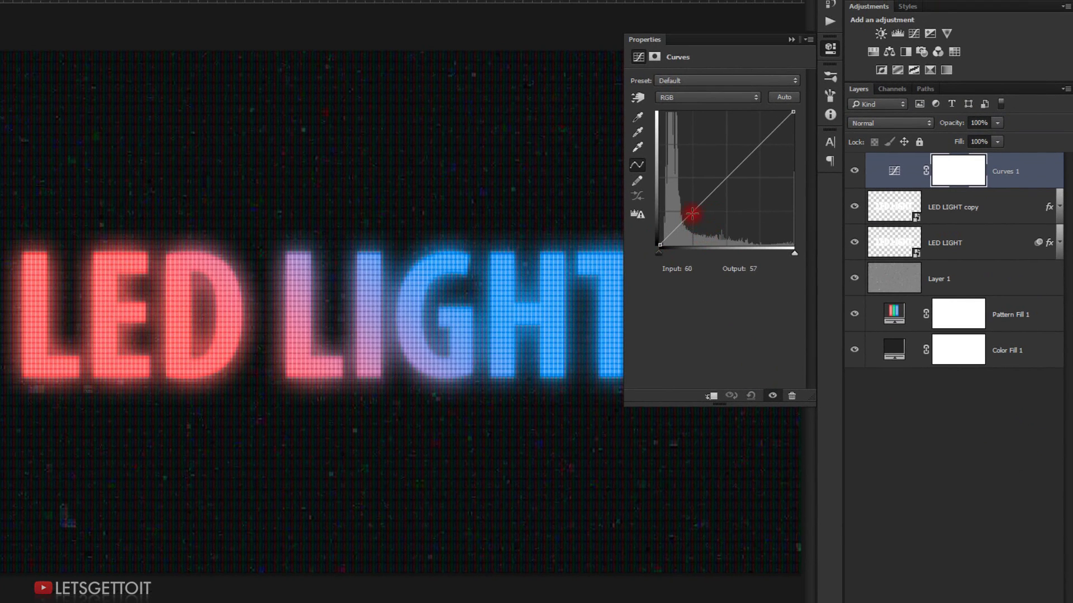
- Shape the RGB curve with a shadow point at input 70, output 54 and a highlight point at input 198, output 198
{"action": "left_click", "coordinate": [693, 213]}
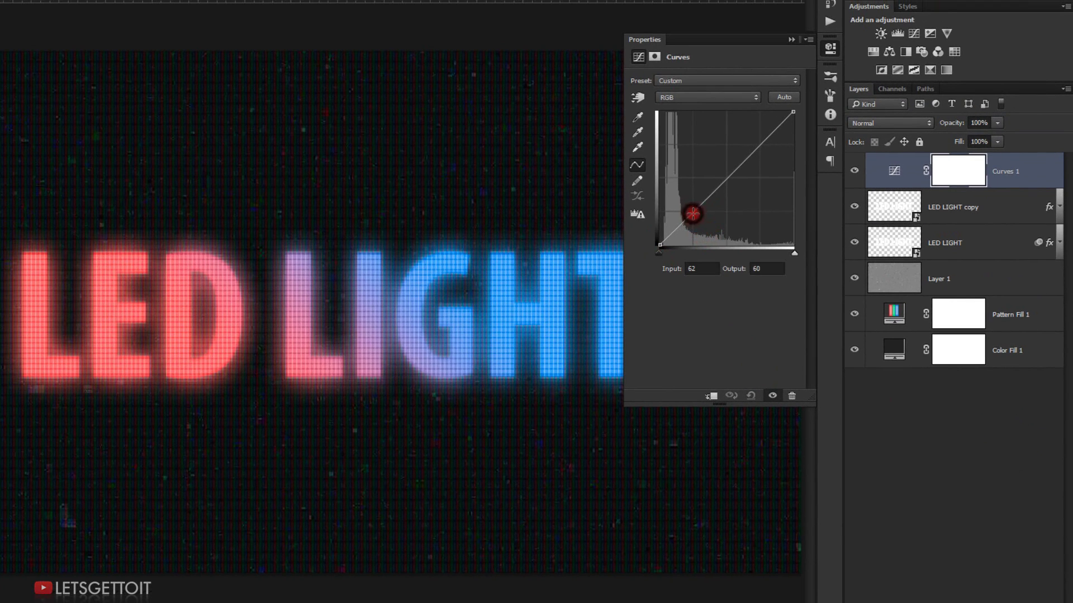
{"action": "left_click_drag", "start_coordinate": [693, 213], "coordinate": [696, 216]}
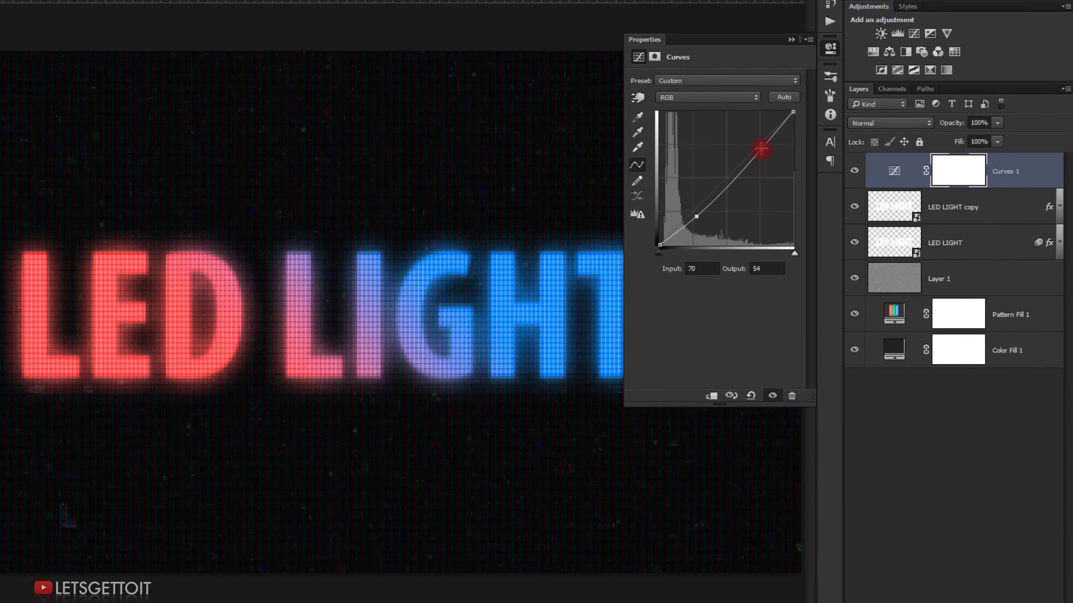
{"action": "left_click_drag", "start_coordinate": [762, 148], "coordinate": [763, 141]}
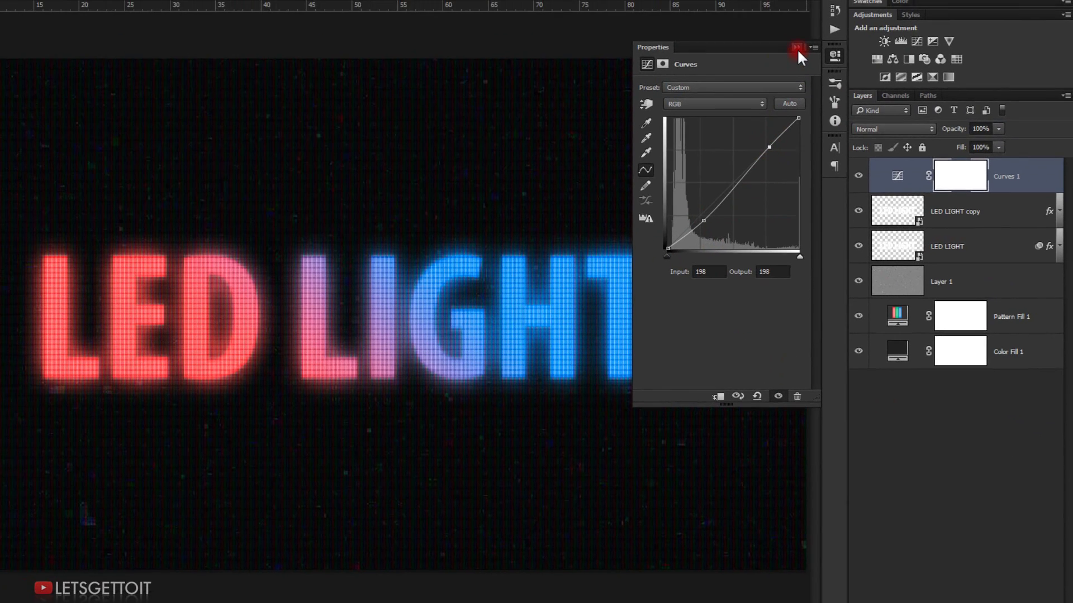
{"action": "left_click", "coordinate": [792, 40]}
{"action": "left_click", "coordinate": [941, 450]}
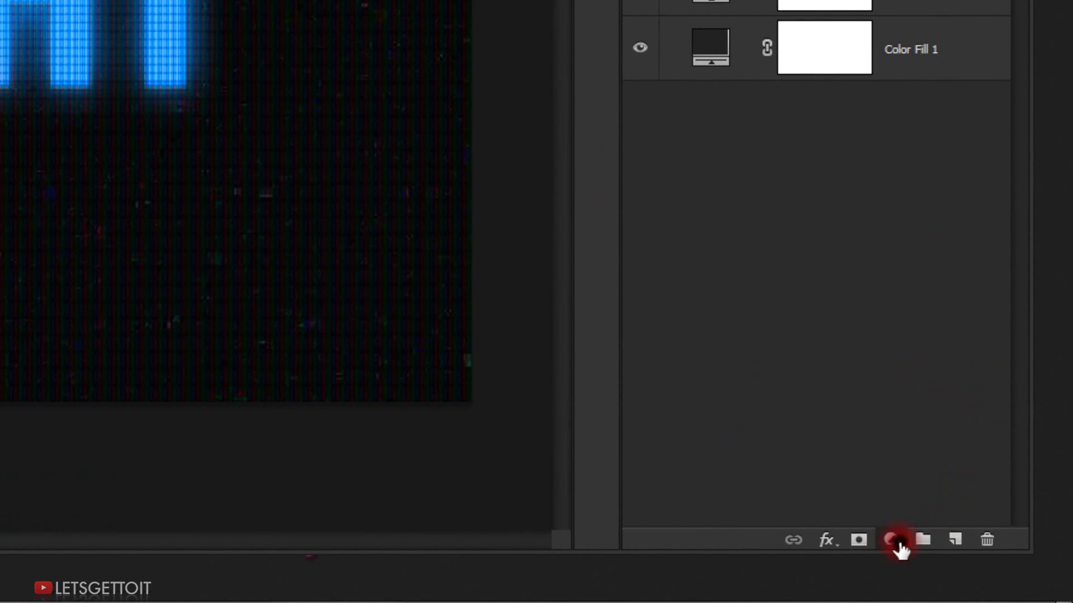
- Add a Hue/Saturation adjustment layer above the Curves layer and set its Hue to +111
{"action": "left_click", "coordinate": [893, 539]}
{"action": "left_click", "coordinate": [957, 299]}
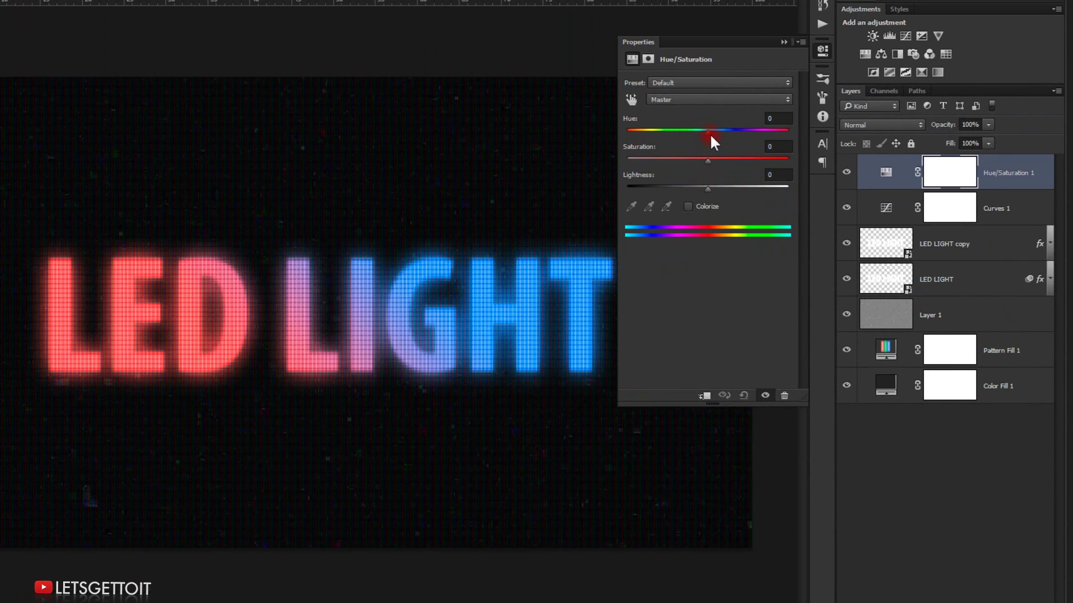
{"action": "left_click_drag", "start_coordinate": [707, 133], "coordinate": [765, 132]}
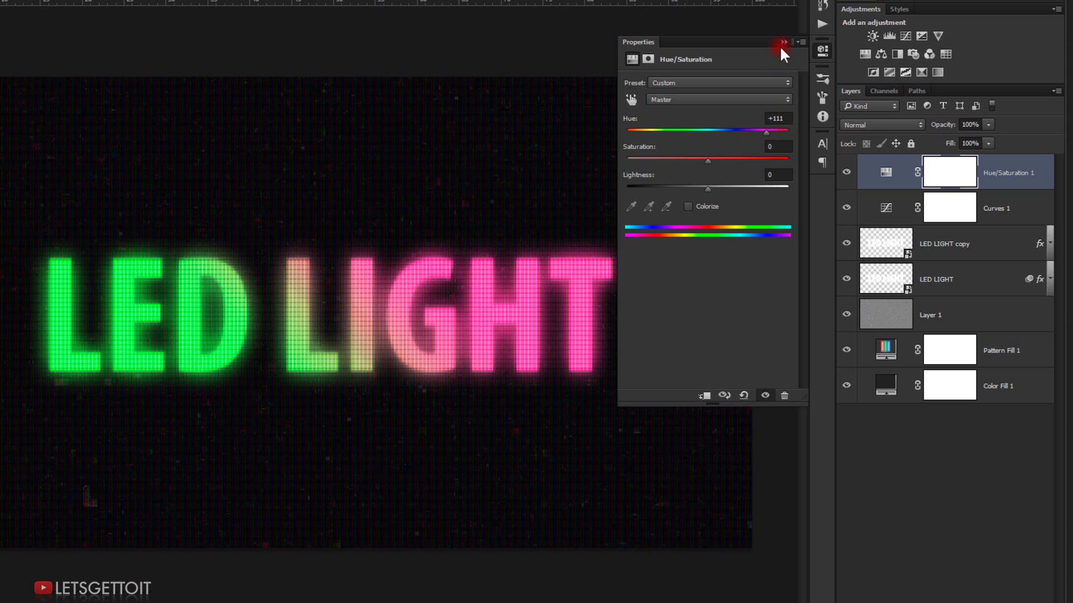
{"action": "left_click", "coordinate": [782, 45]}
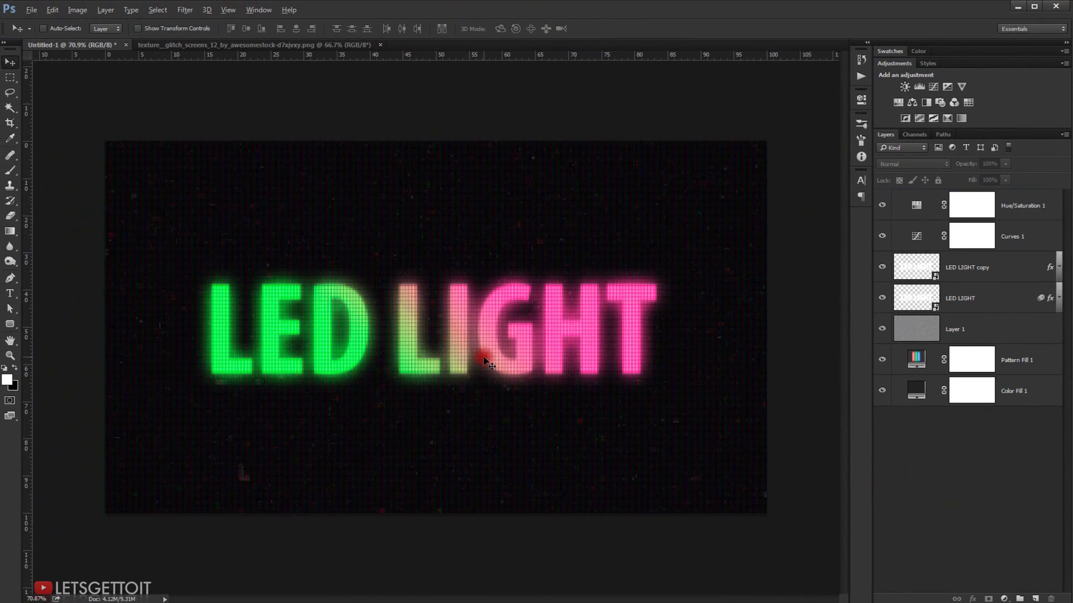
{"action": "key", "text": "ctrl+0"}
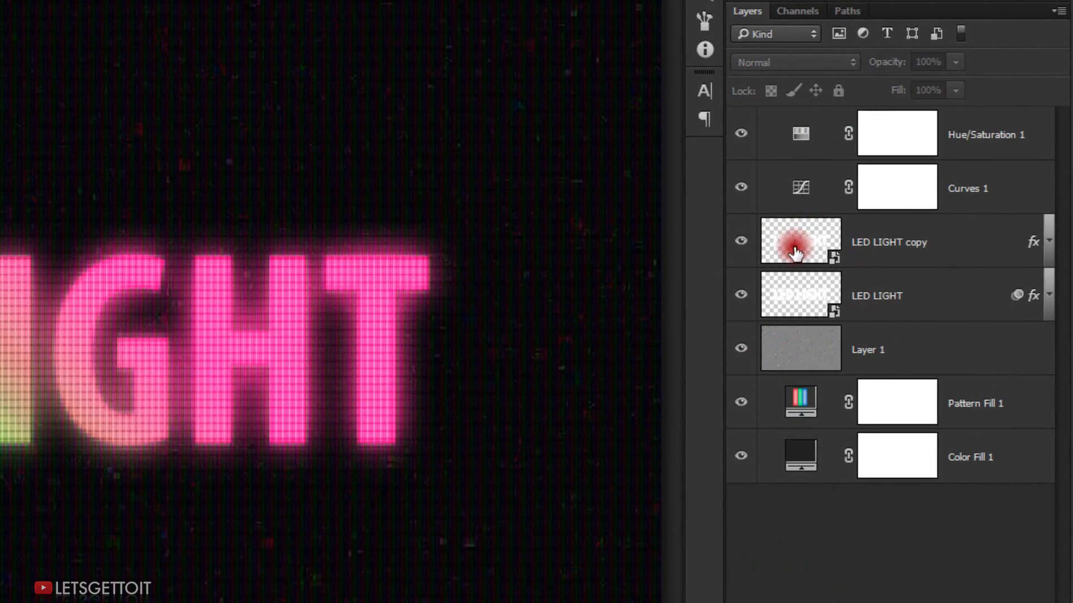
- Open the LED LIGHT copy smart object's contents and replace its text with SUBSCRIBE
{"action": "double_click", "coordinate": [795, 253]}
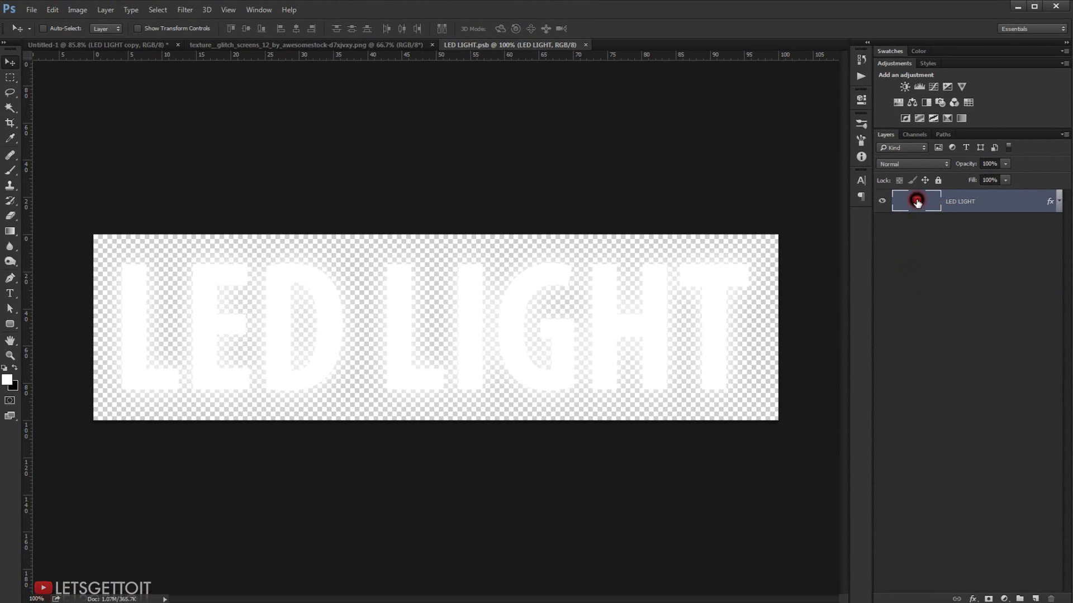
{"action": "double_click", "coordinate": [916, 202]}
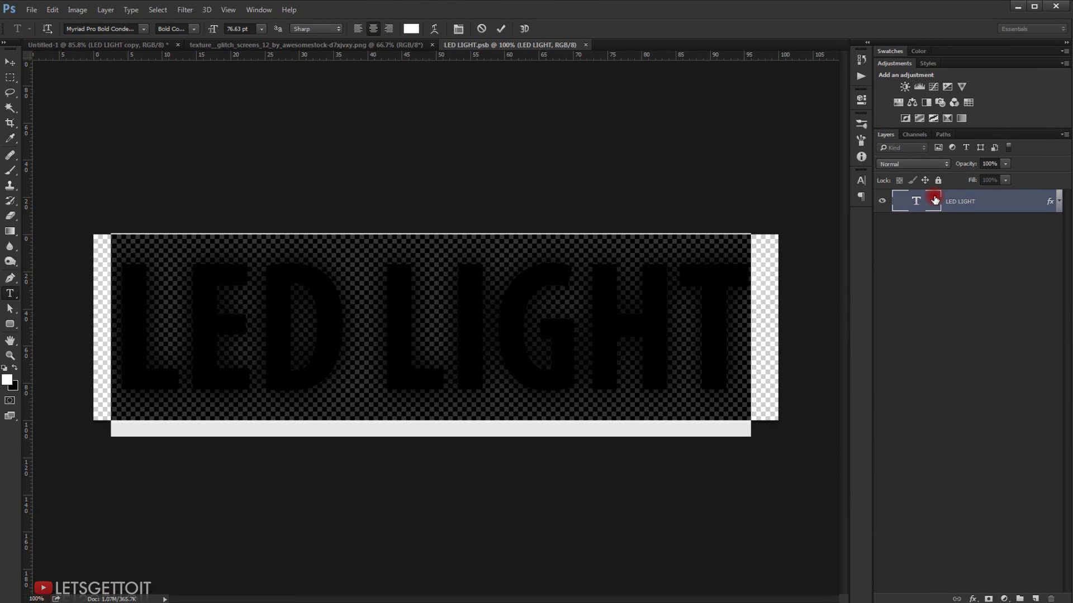
{"action": "type", "text": "SU"}
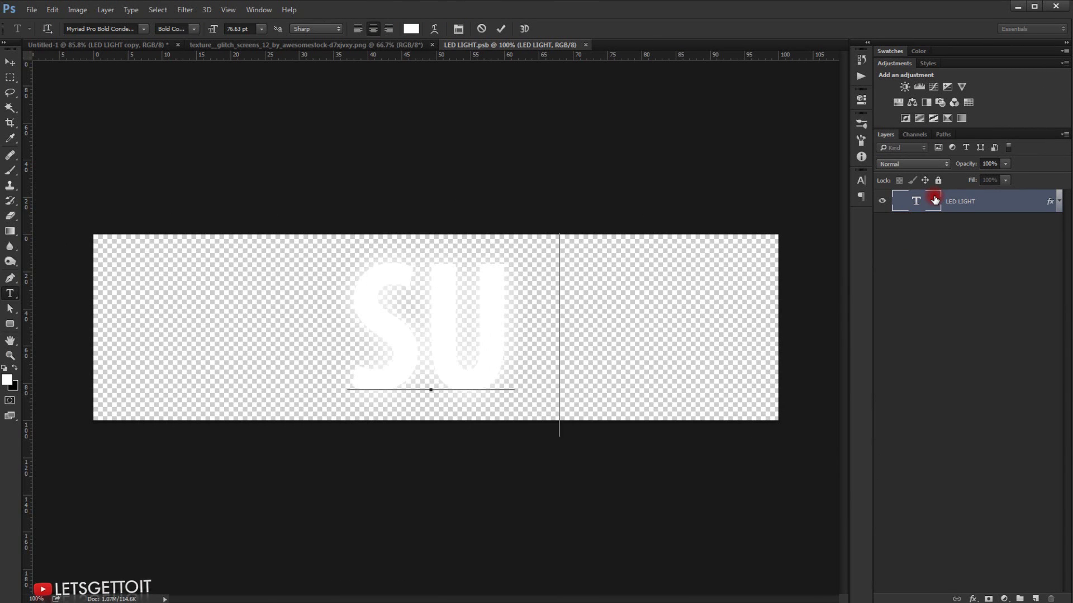
{"action": "type", "text": "BSCRIBE"}
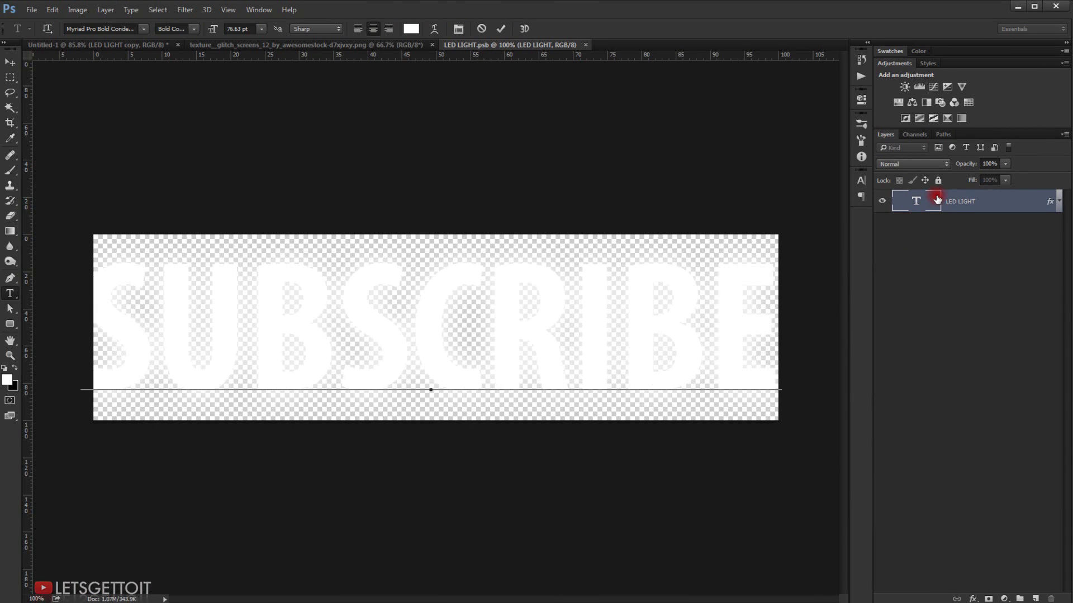
{"action": "left_click", "coordinate": [9, 61]}
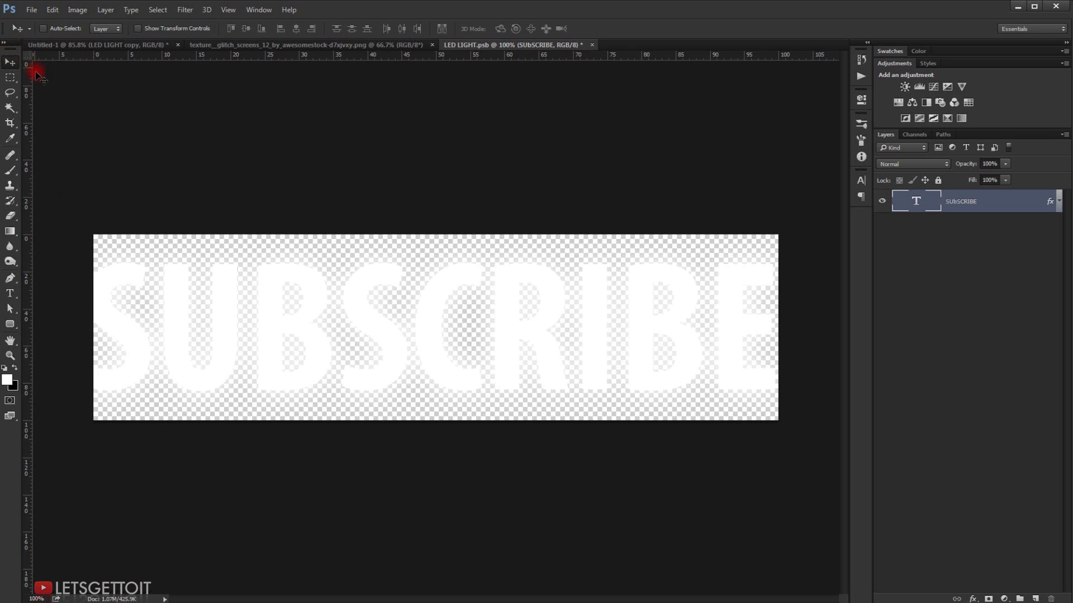